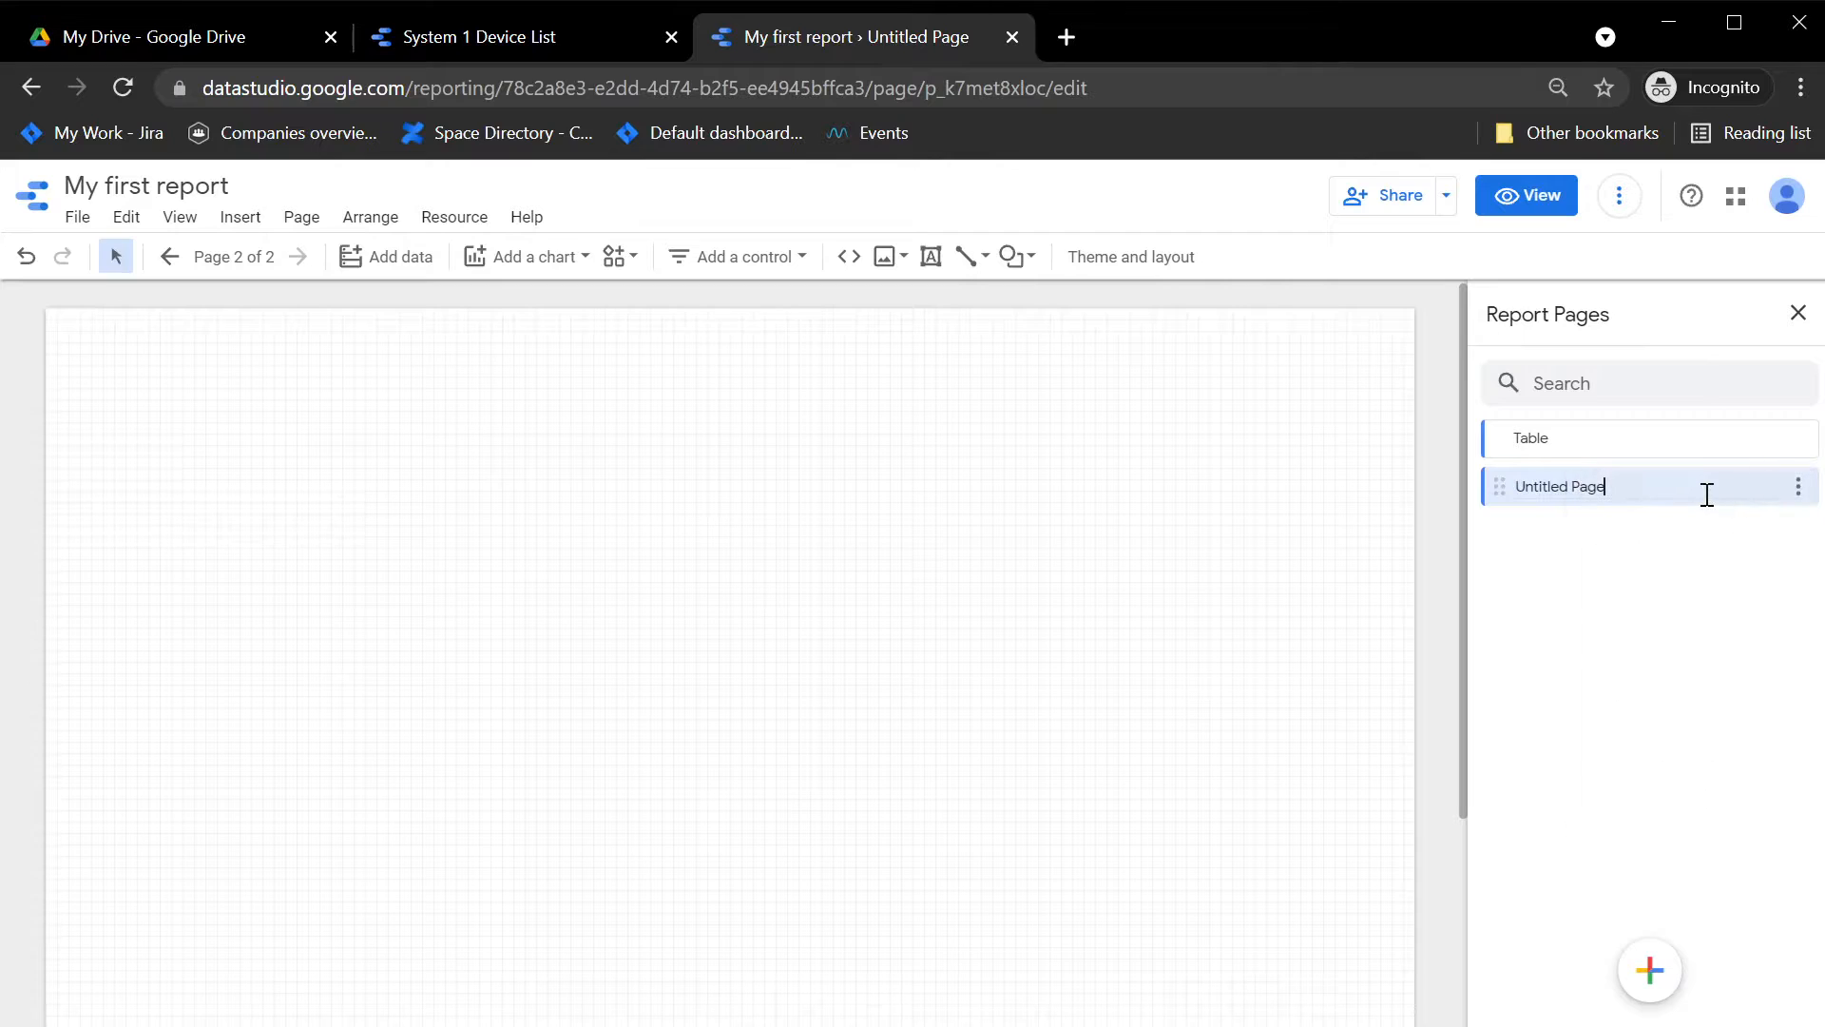
Step: Rename the untitled second report page as Map
{"action": "type", "text": "Map"}
{"action": "left_click", "coordinate": [1207, 671]}
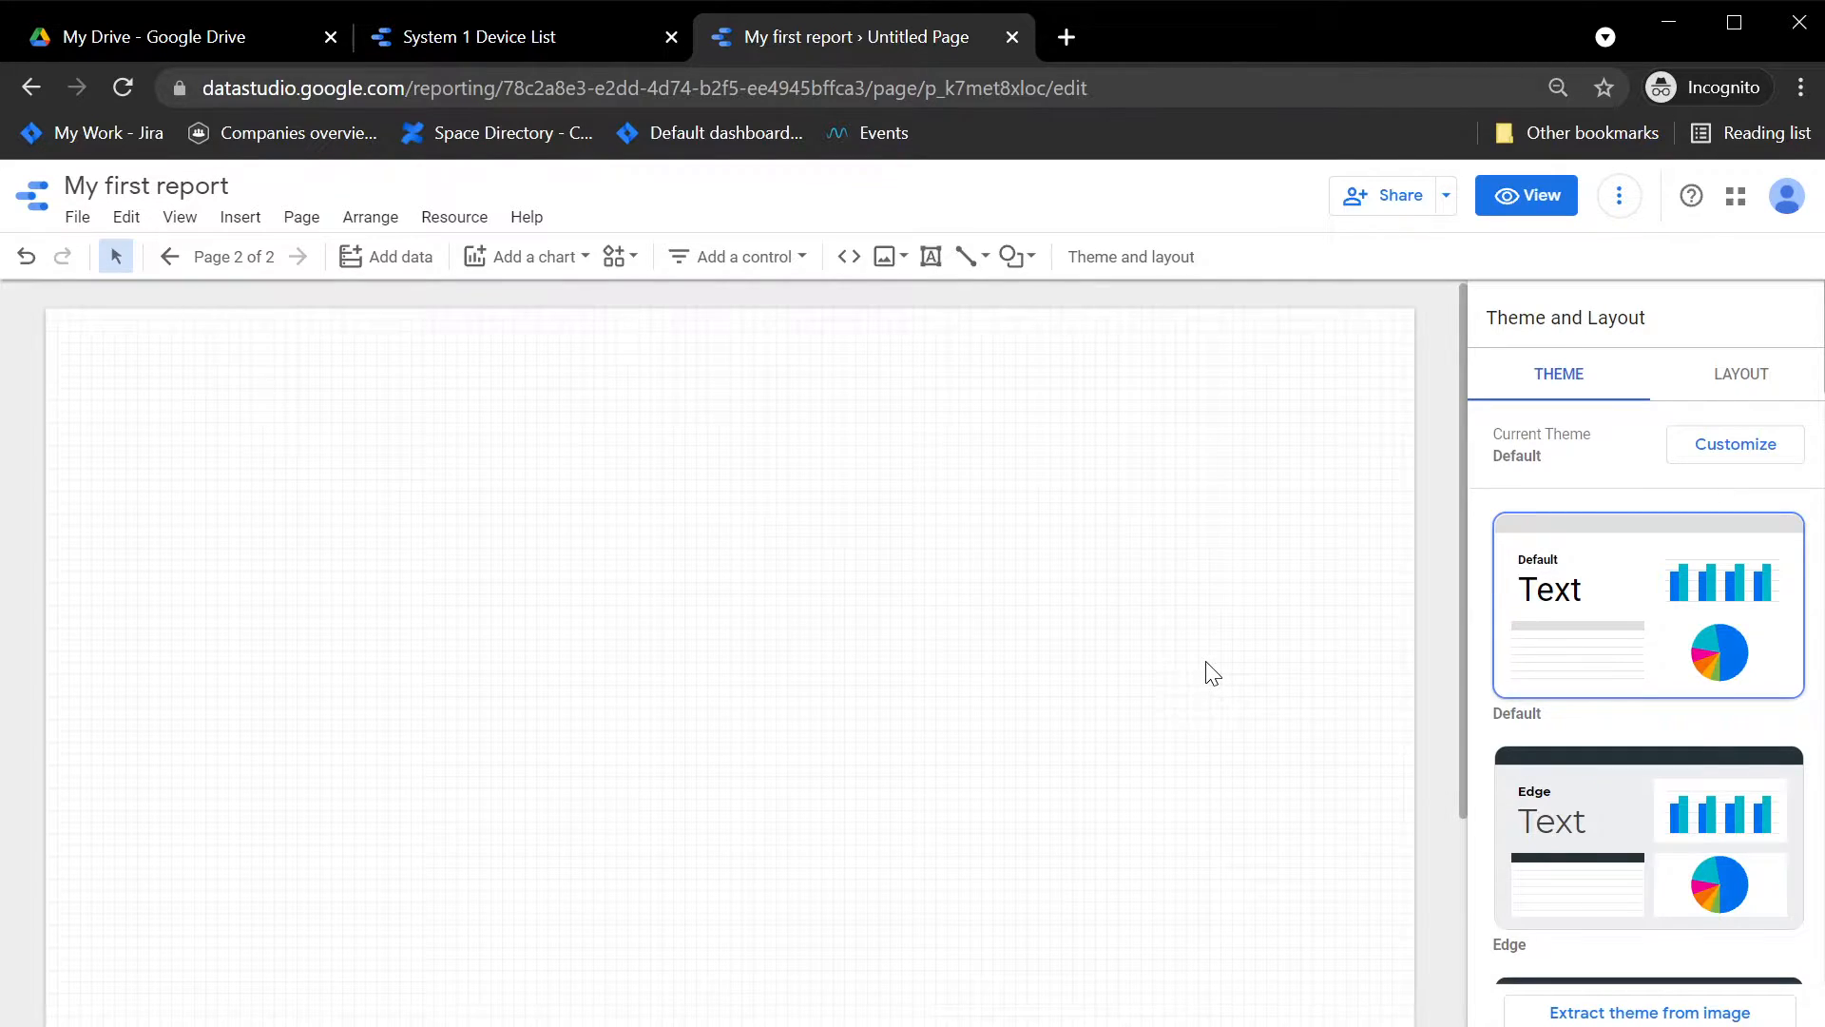
Step: Insert the site plan image Capture.PNG onto the blank Map page
{"action": "left_click", "coordinate": [259, 222]}
{"action": "scroll", "coordinate": [351, 723], "scroll_direction": "down", "scroll_amount": 3}
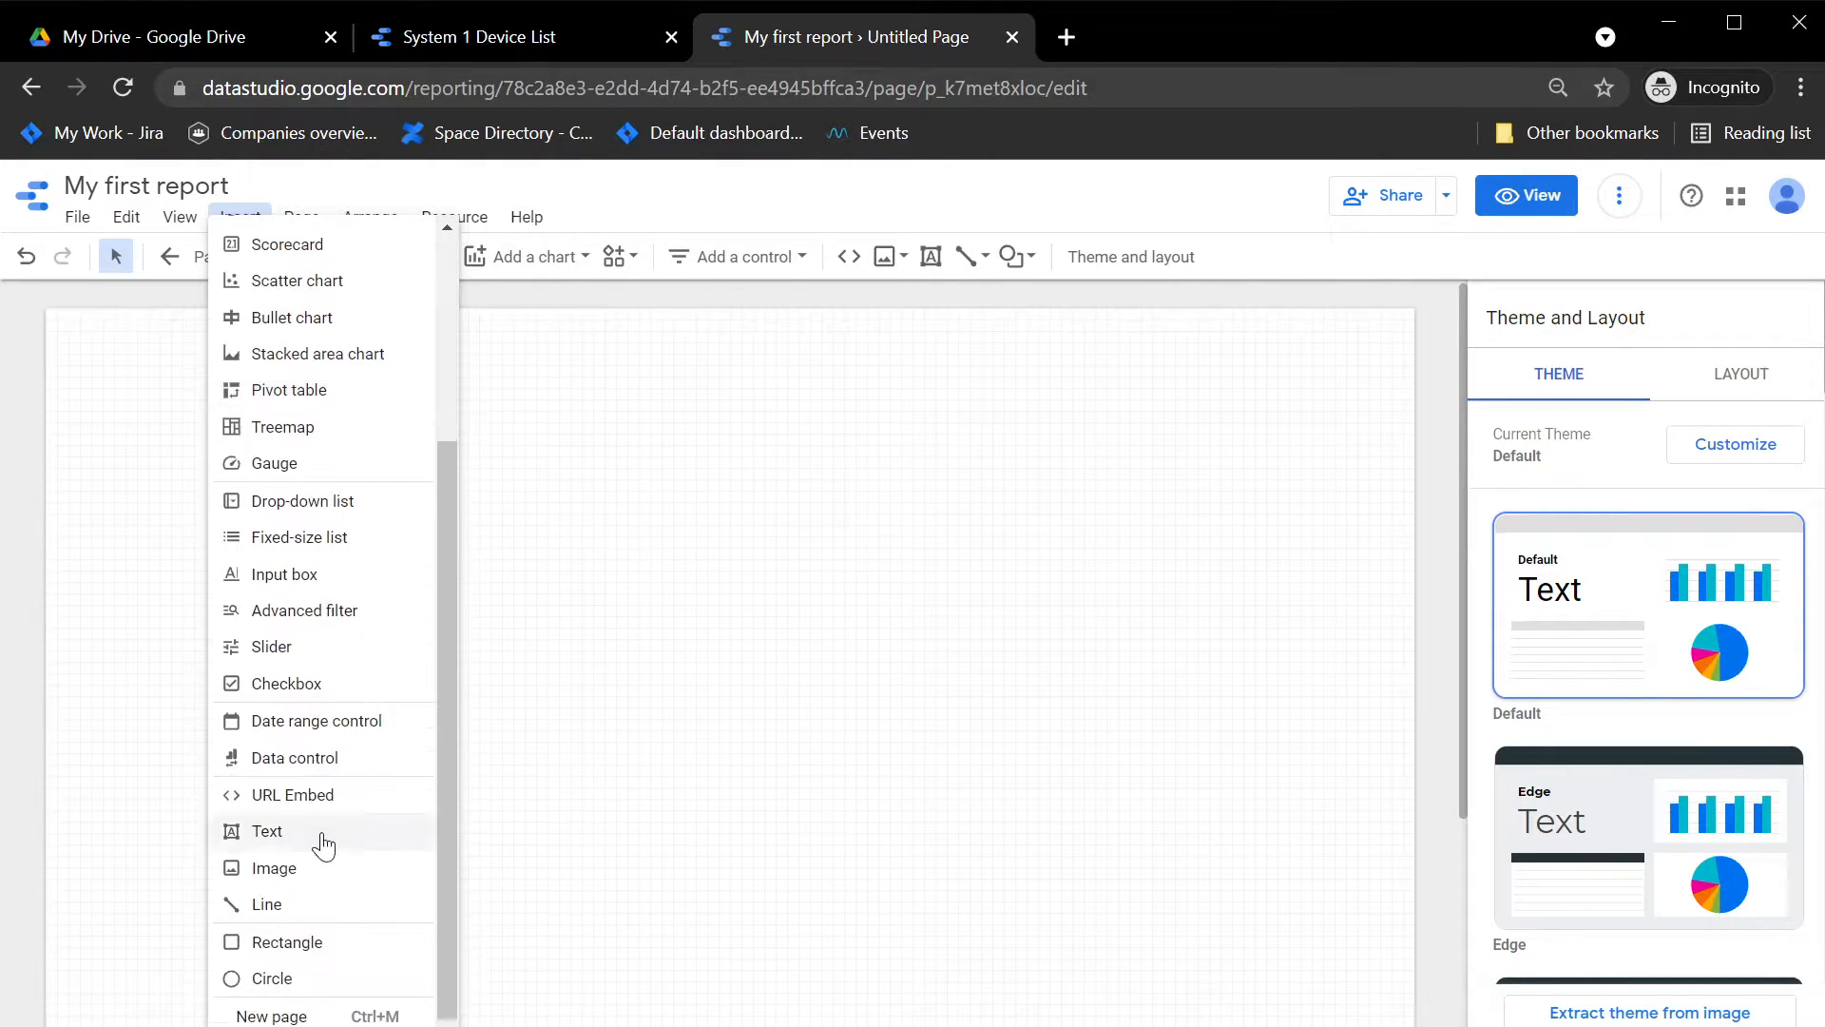
{"action": "left_click", "coordinate": [1123, 628]}
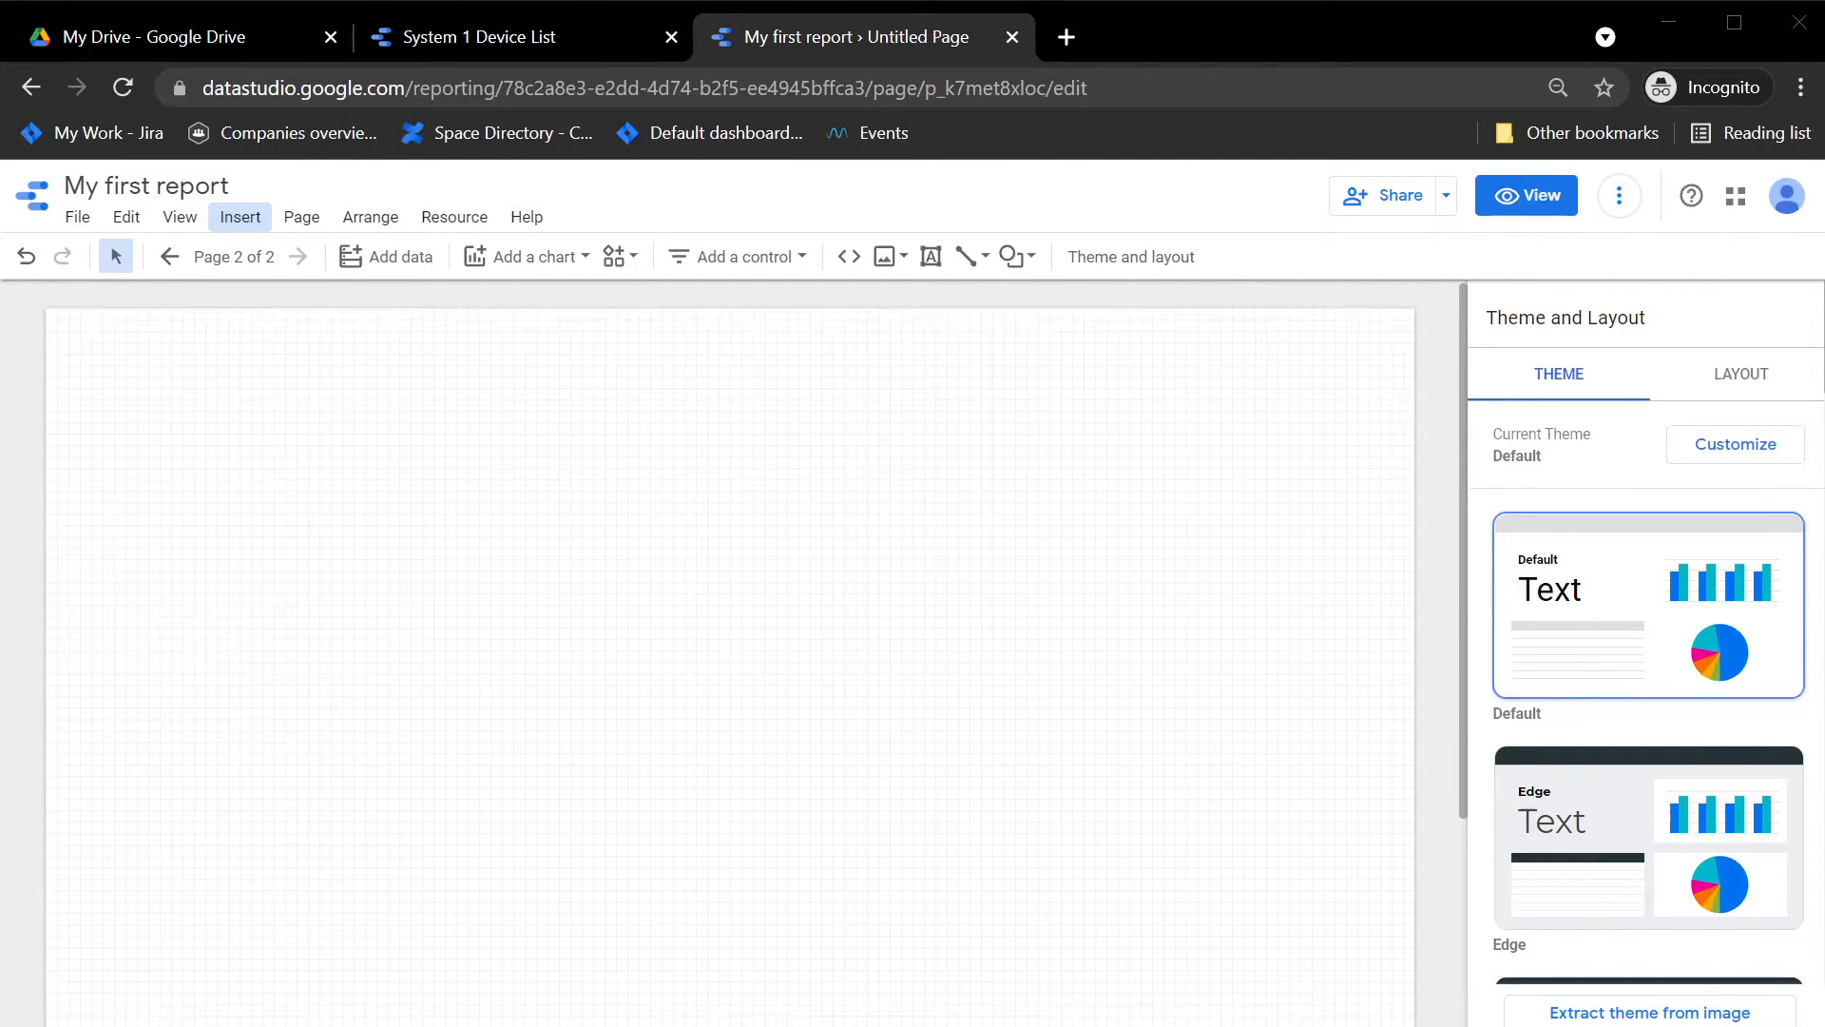
{"action": "left_click_drag", "start_coordinate": [1824, 570], "coordinate": [704, 510]}
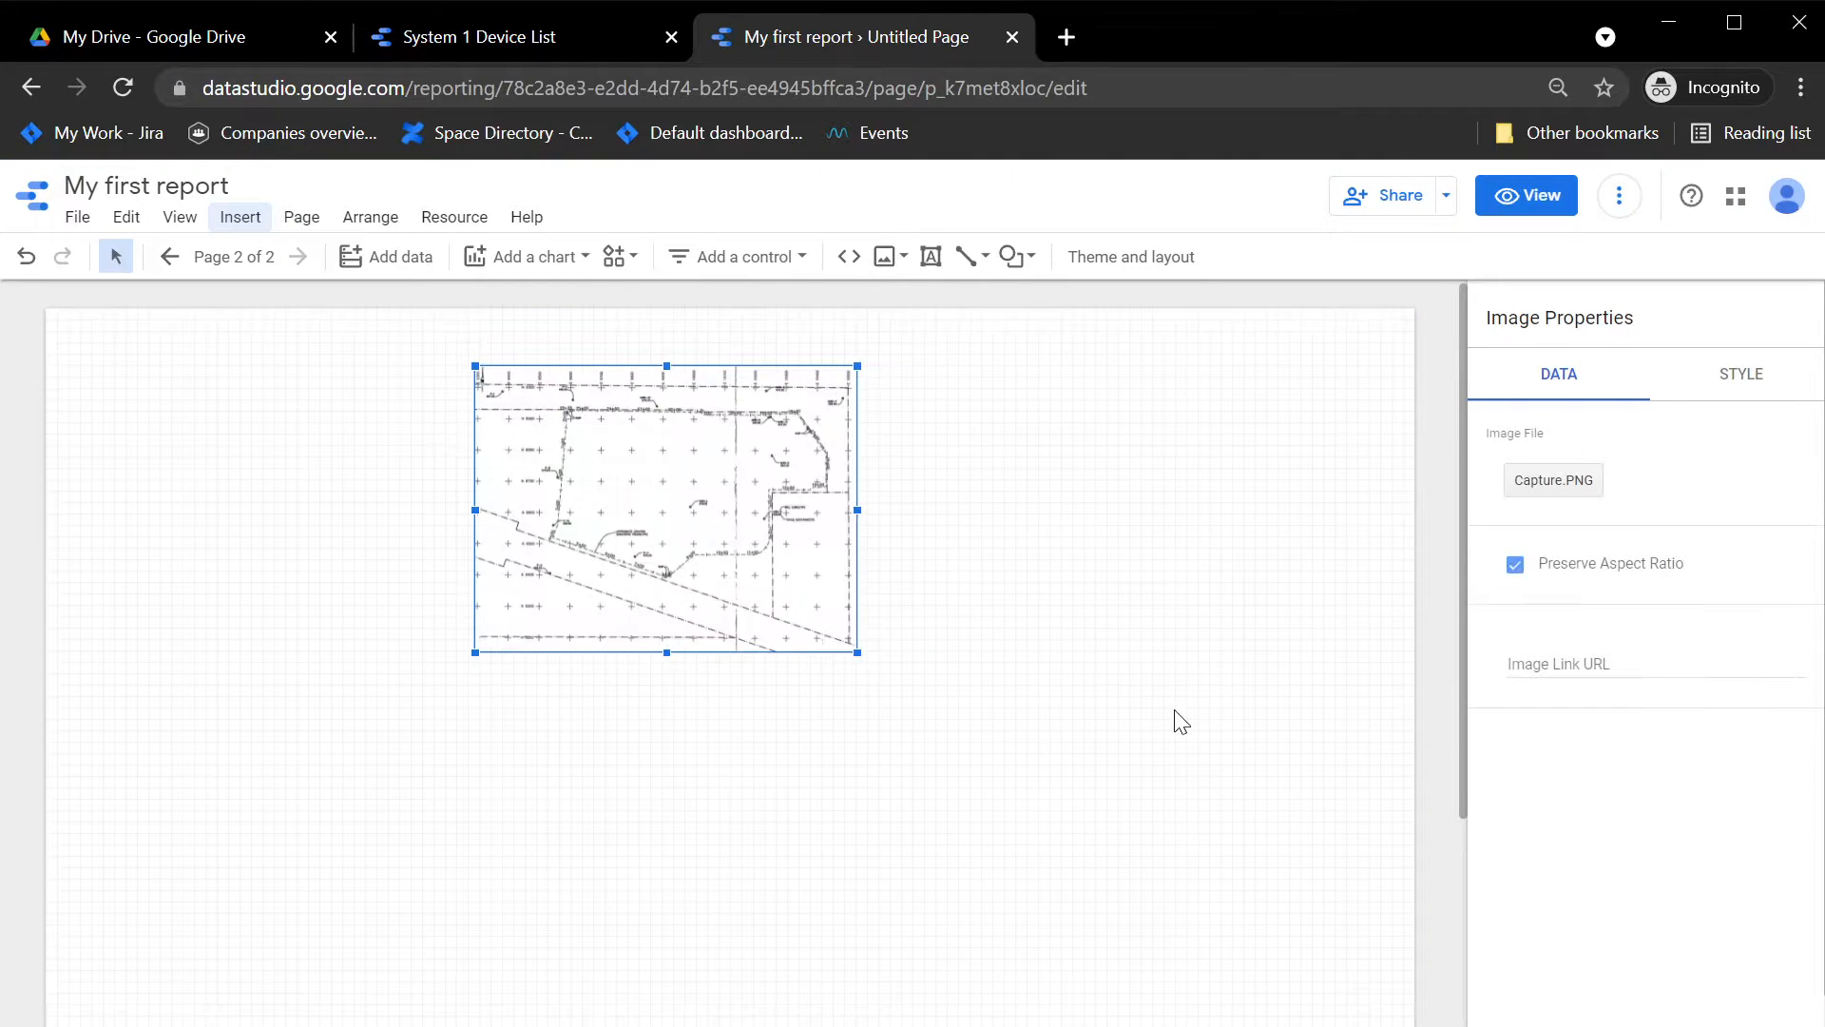
Step: Enlarge the site plan image to fill most of the page height and move it against the page's left edge
{"action": "left_click_drag", "start_coordinate": [858, 652], "coordinate": [1324, 982]}
{"action": "left_click_drag", "start_coordinate": [1044, 576], "coordinate": [590, 576]}
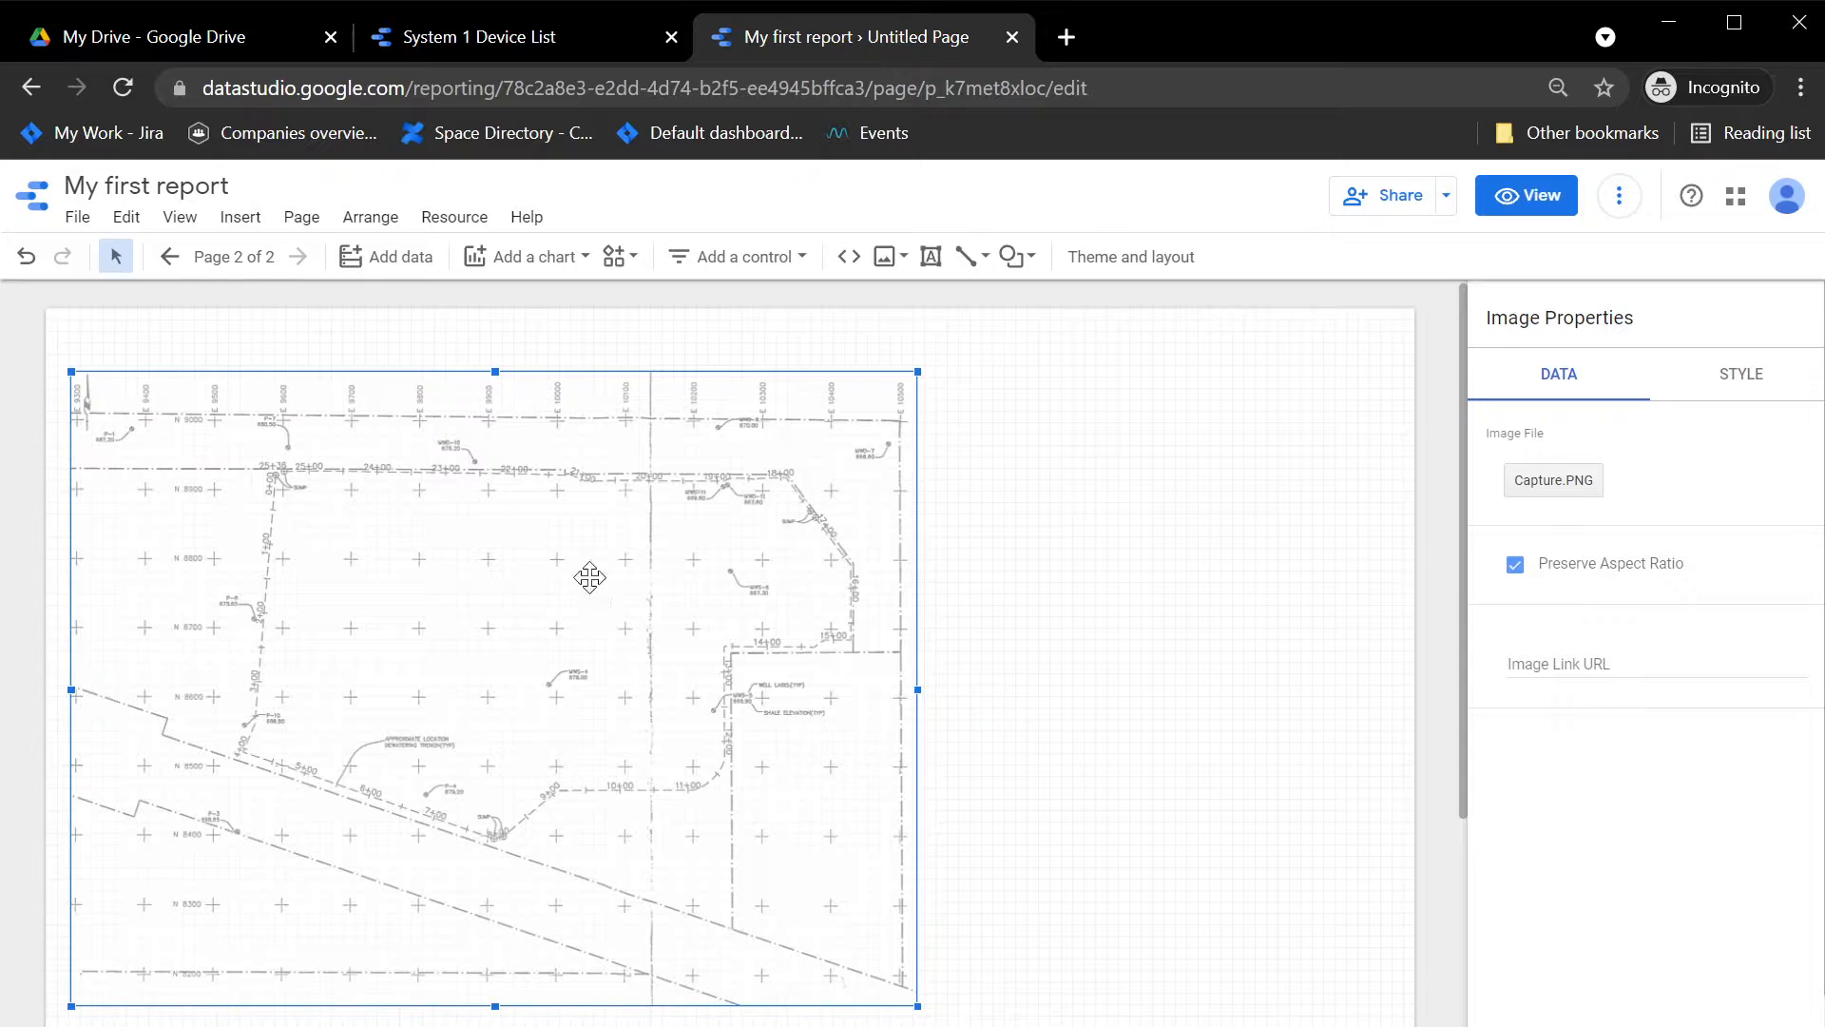
{"action": "left_click", "coordinate": [1066, 586]}
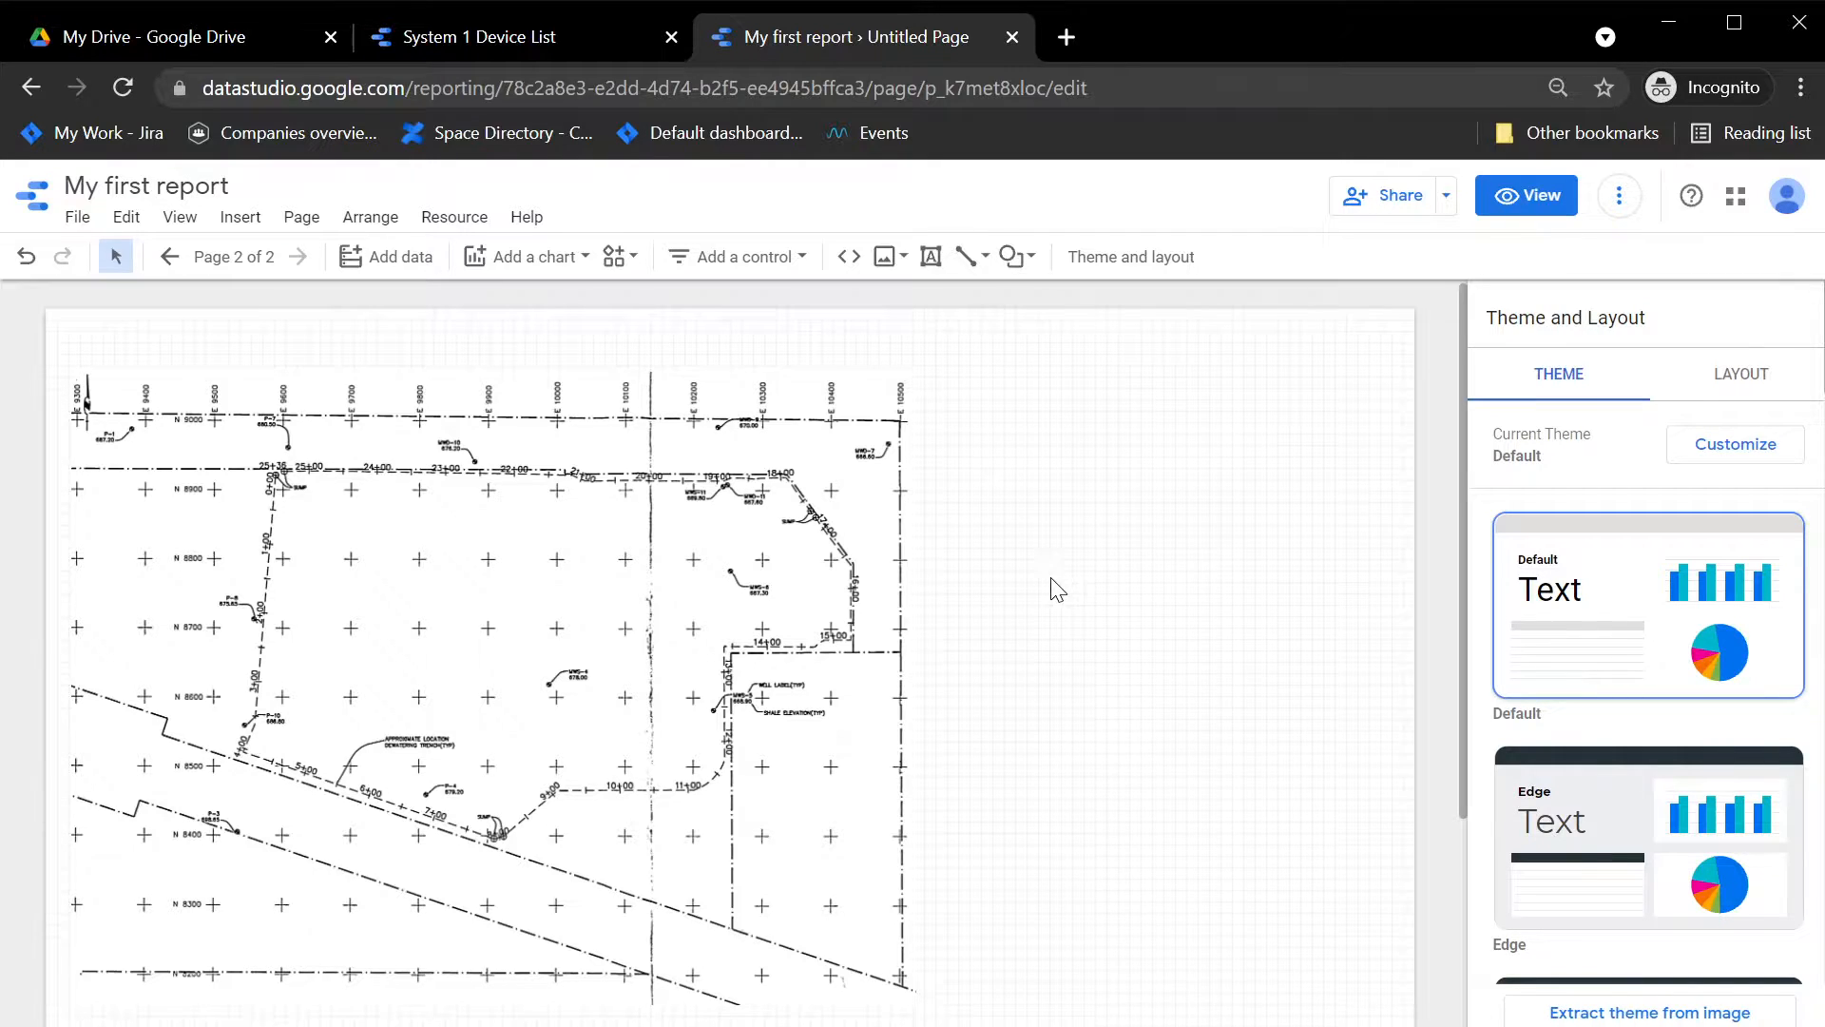
Step: Start adding data to the report, search the connectors for Smartrek, and choose the Smartrek Technologies connector
{"action": "left_click", "coordinate": [396, 282]}
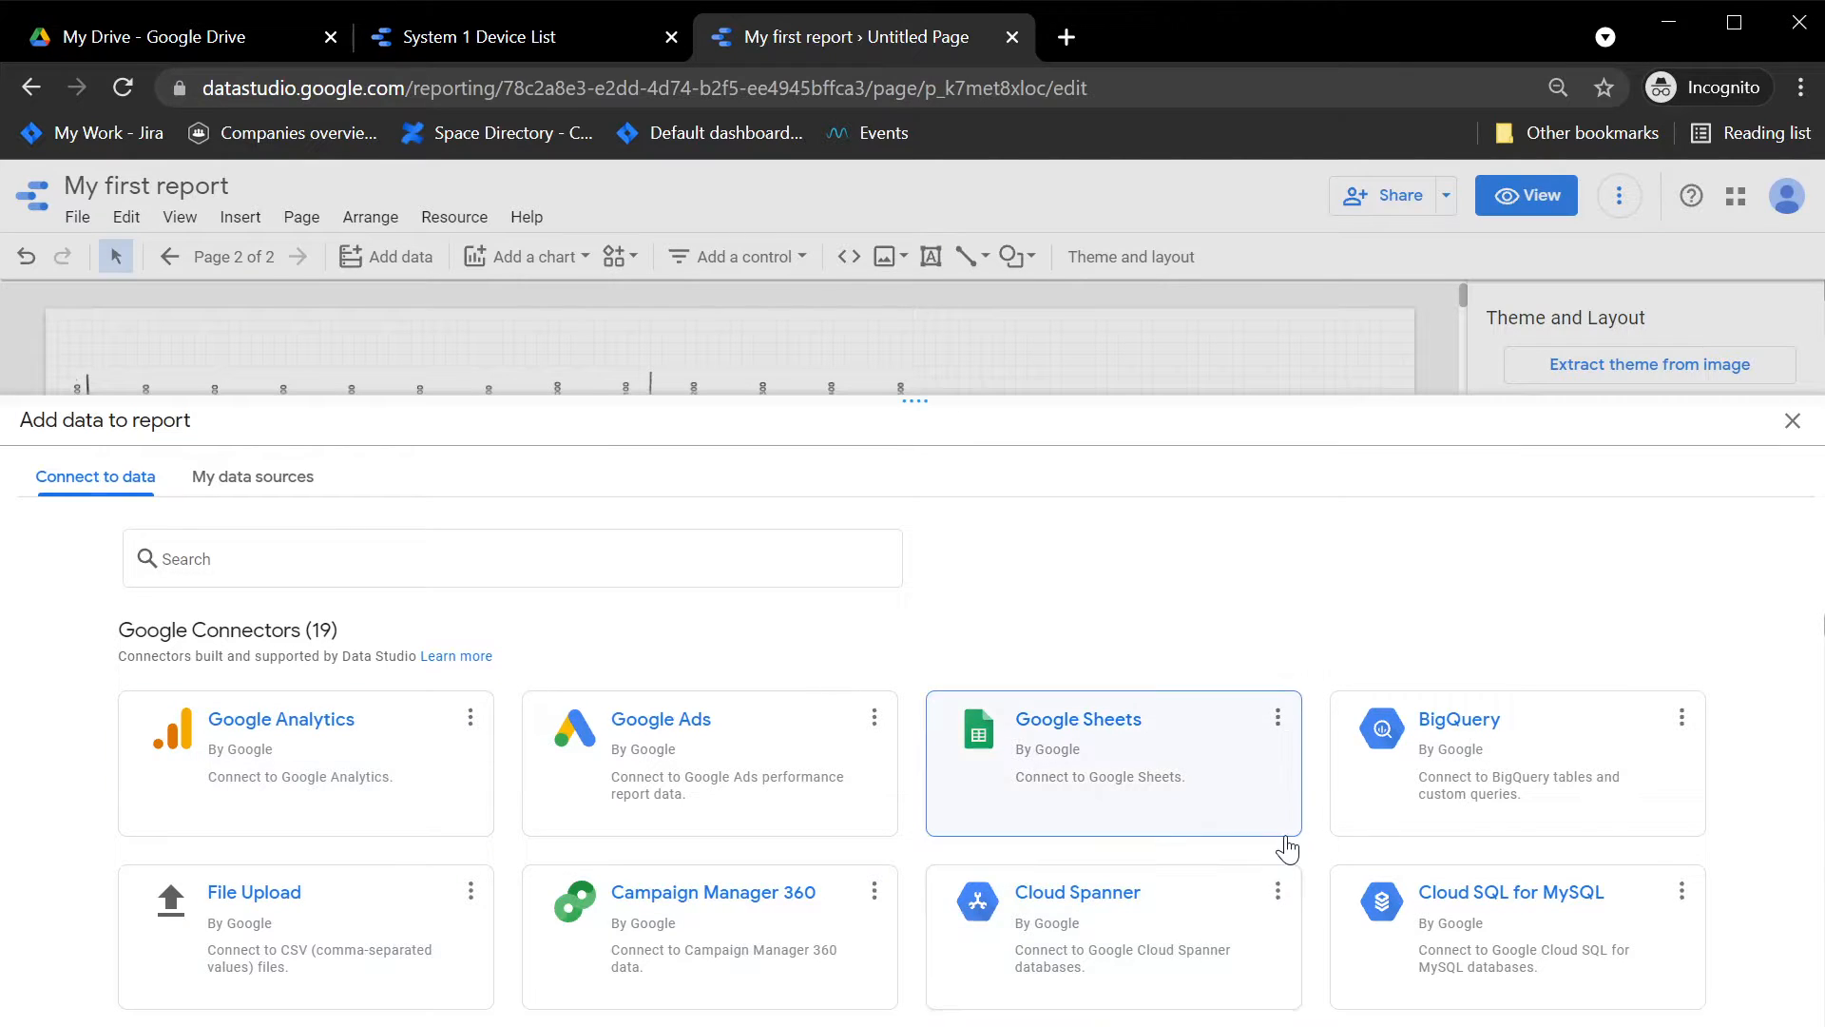
{"action": "left_click", "coordinate": [290, 568]}
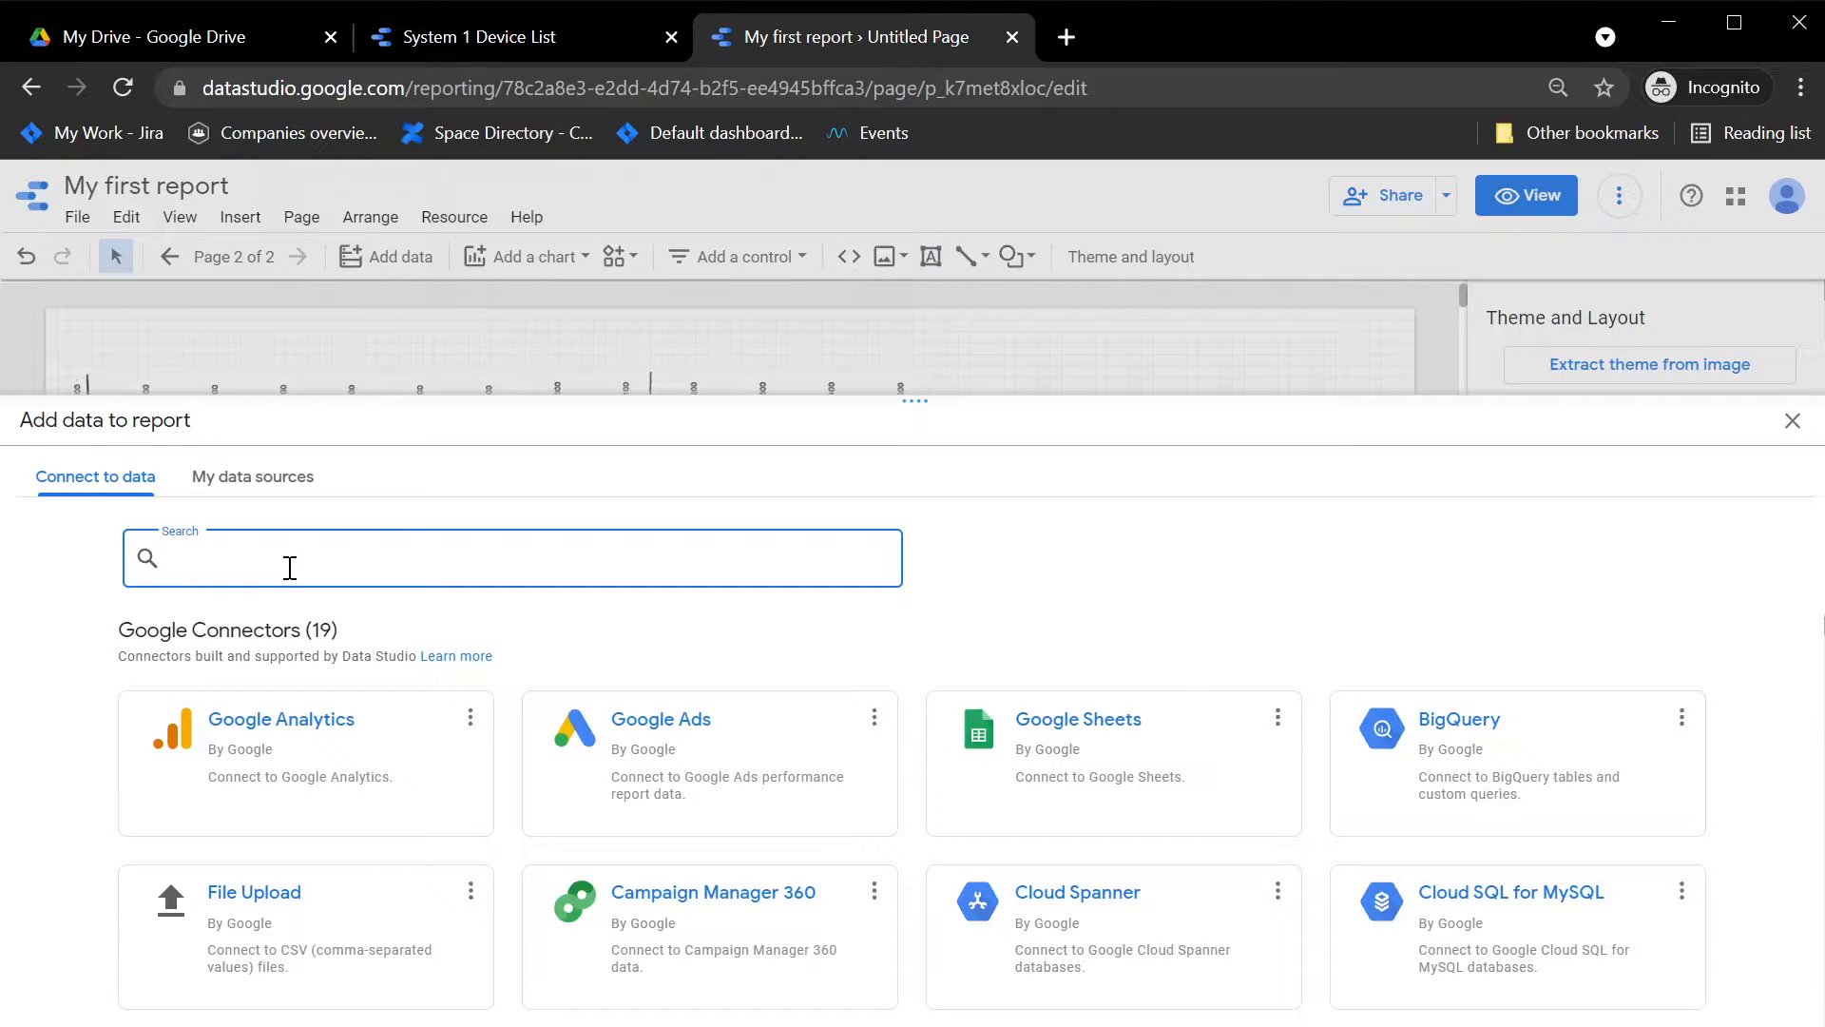
{"action": "type", "text": "smartre"}
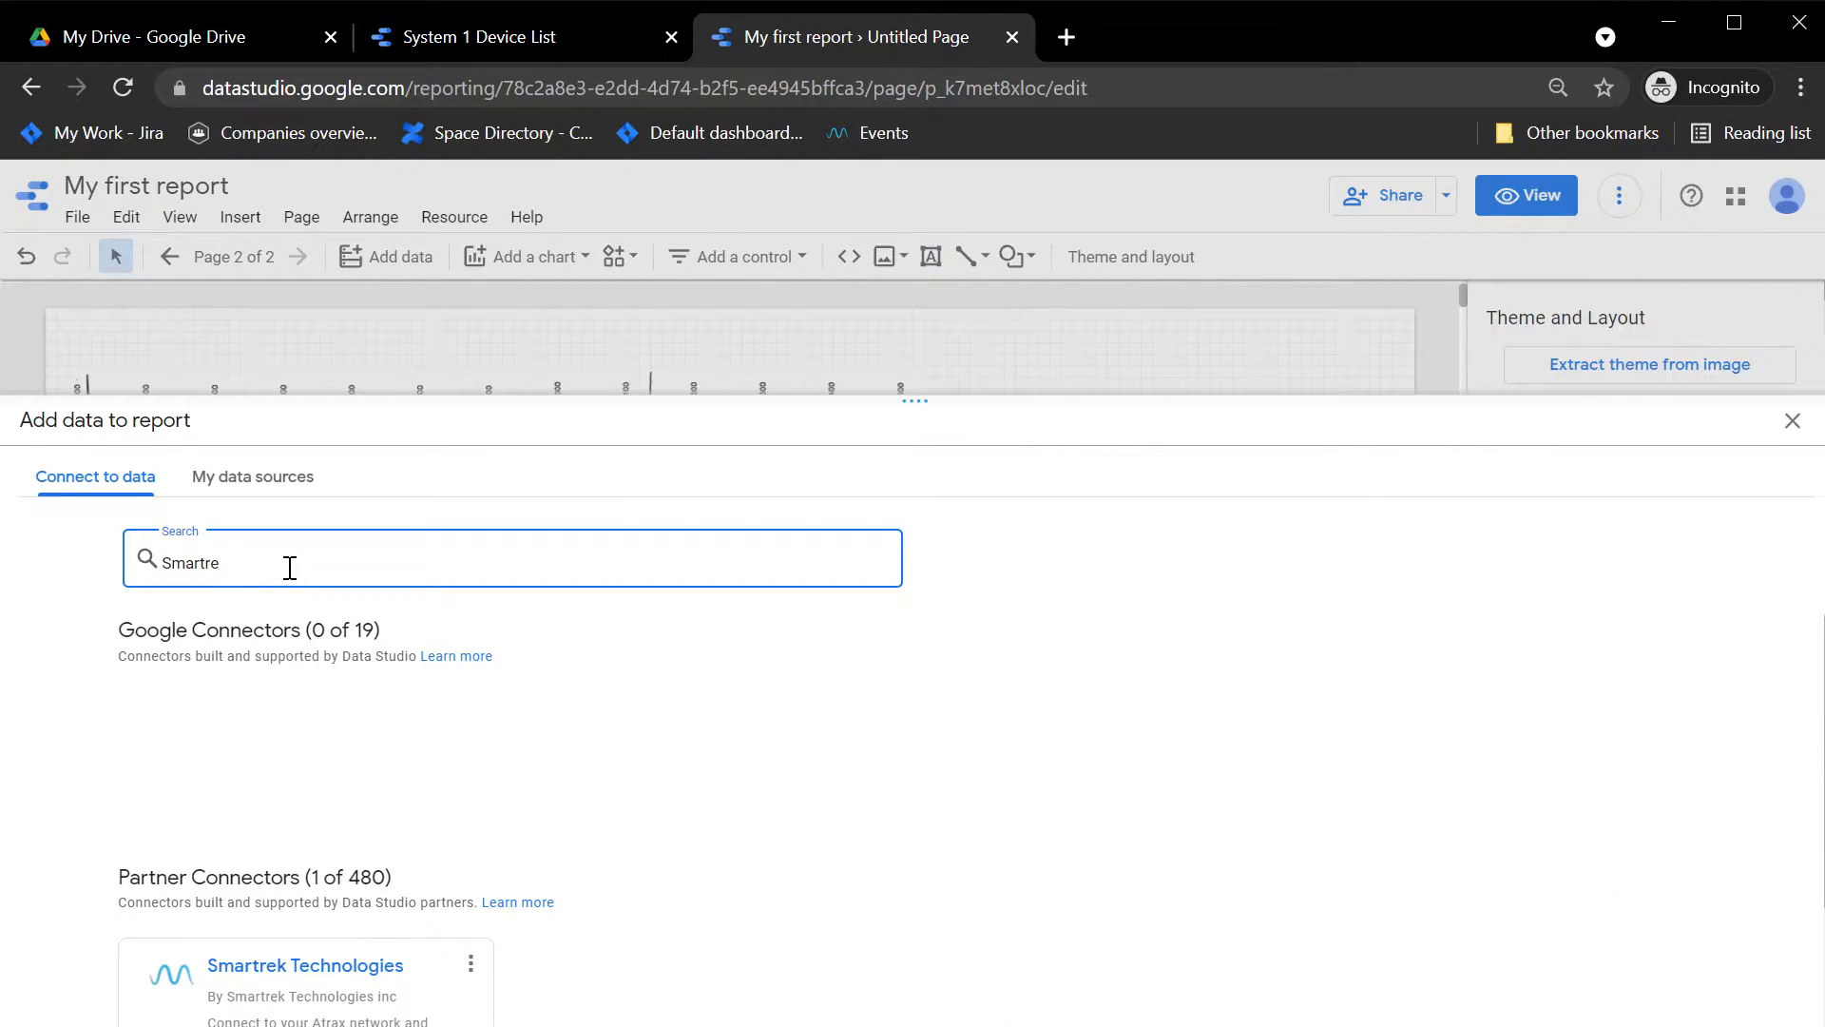
{"action": "type", "text": "k"}
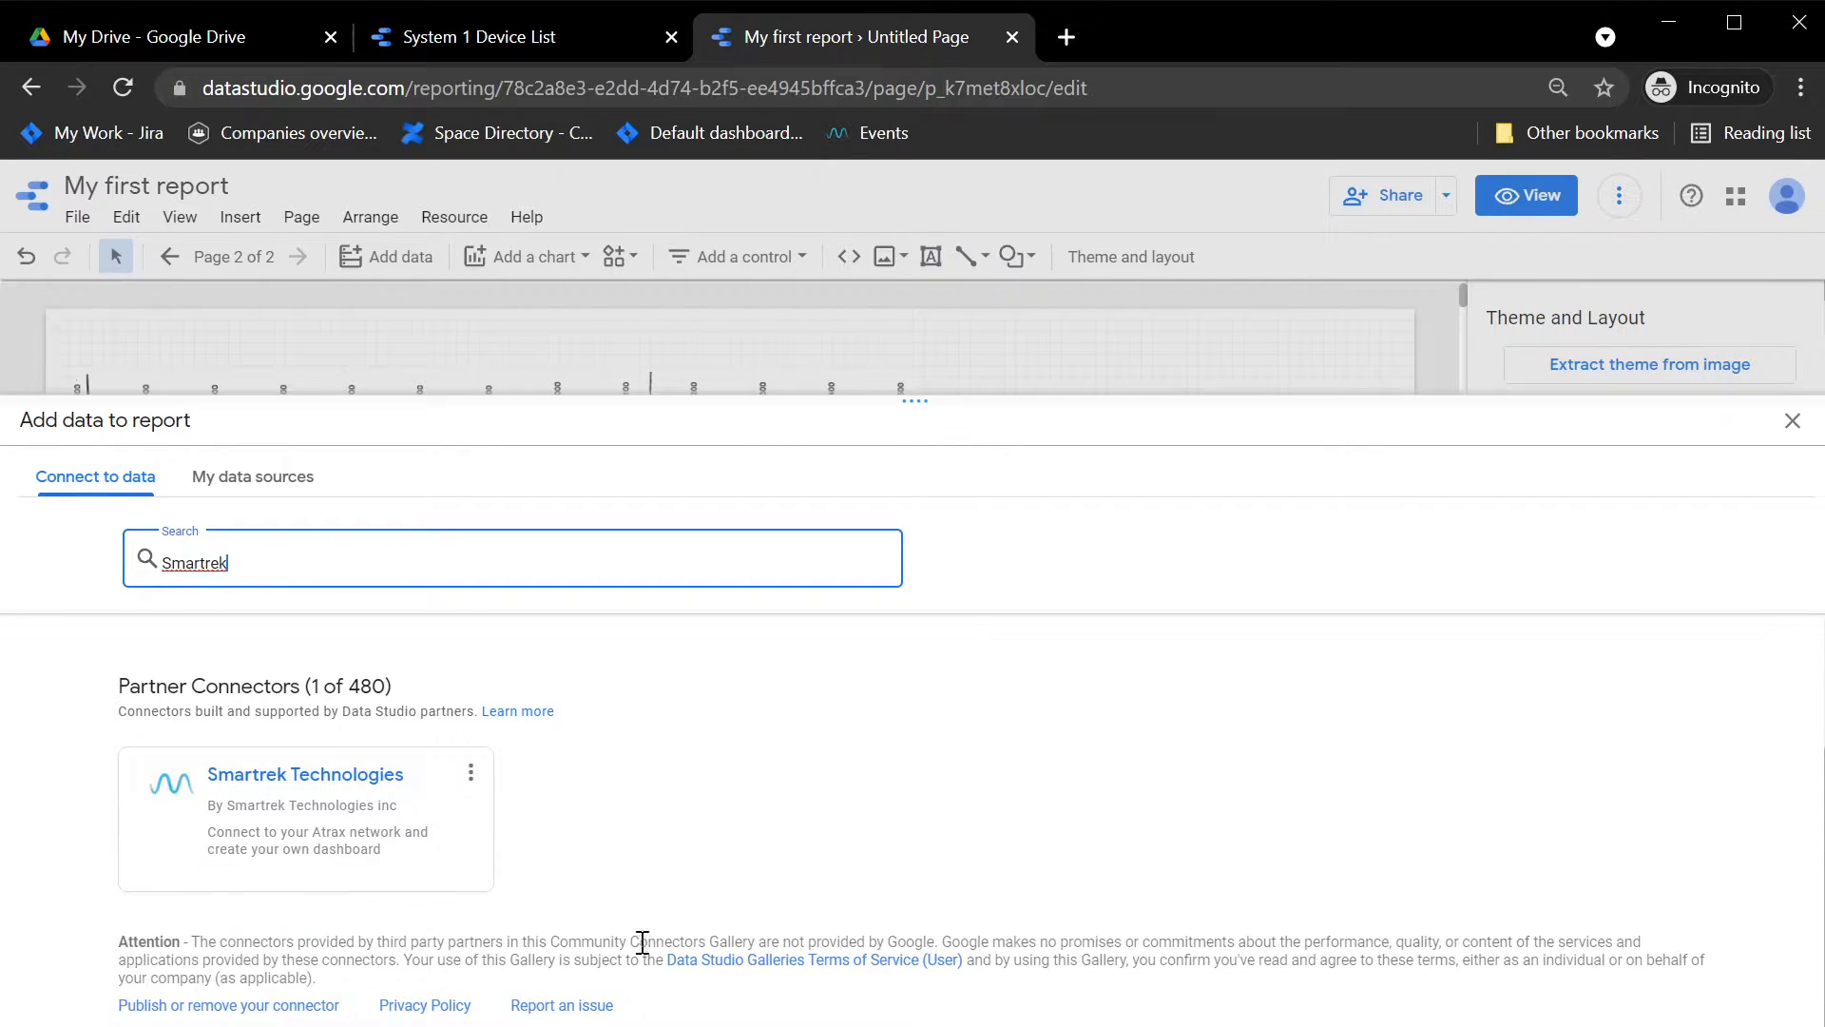
{"action": "left_click", "coordinate": [1093, 854]}
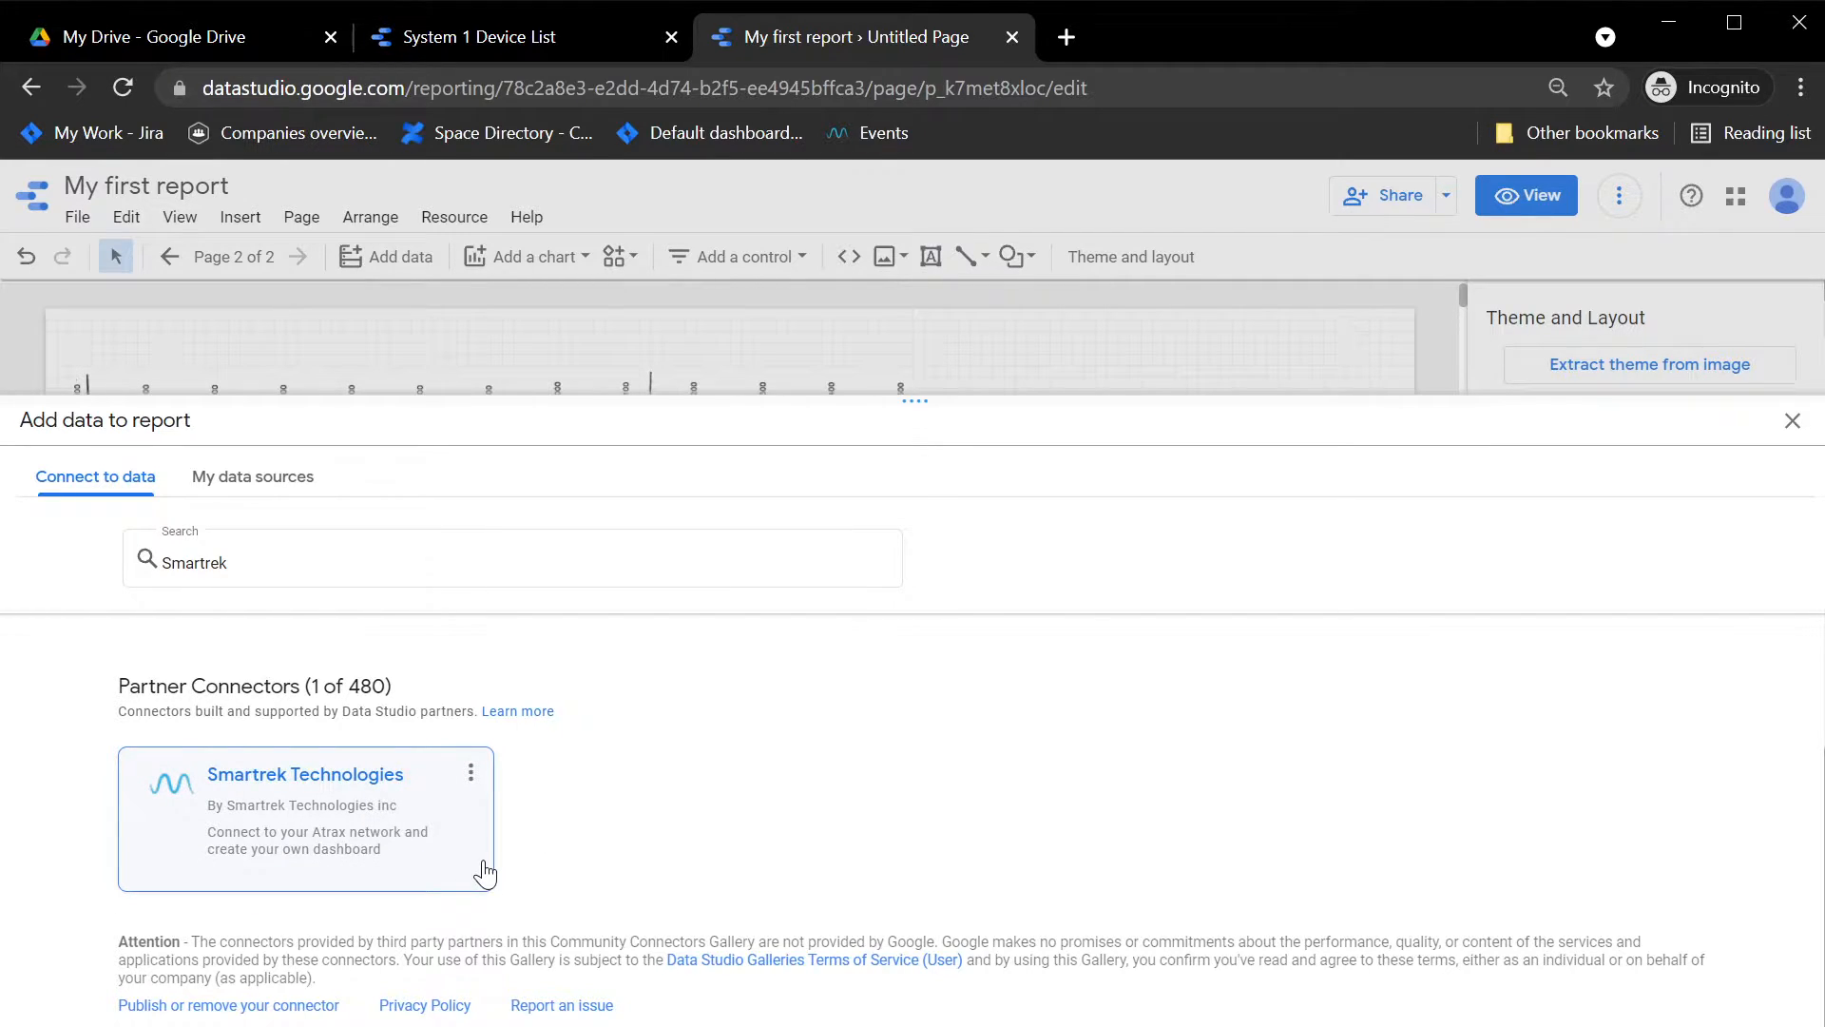
{"action": "left_click", "coordinate": [276, 779]}
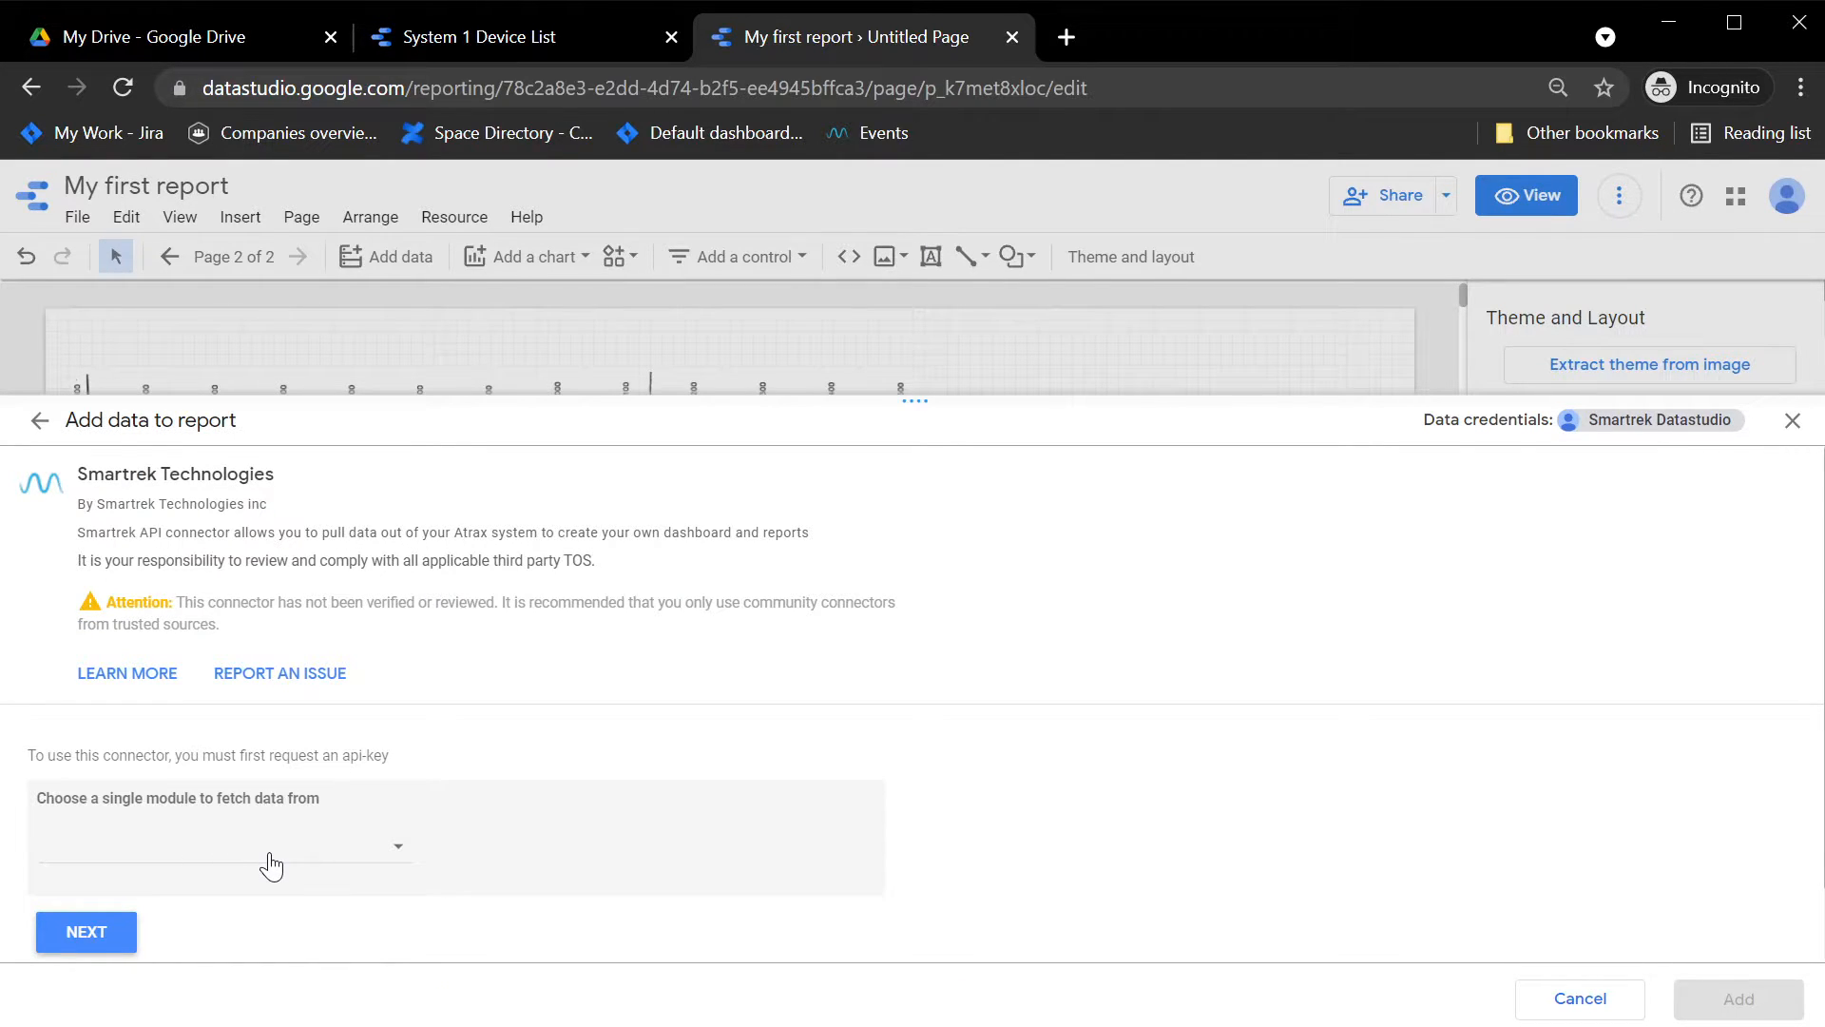
Step: Set the connector's module to Realtime Device Data and continue to the account settings
{"action": "left_click", "coordinate": [350, 846]}
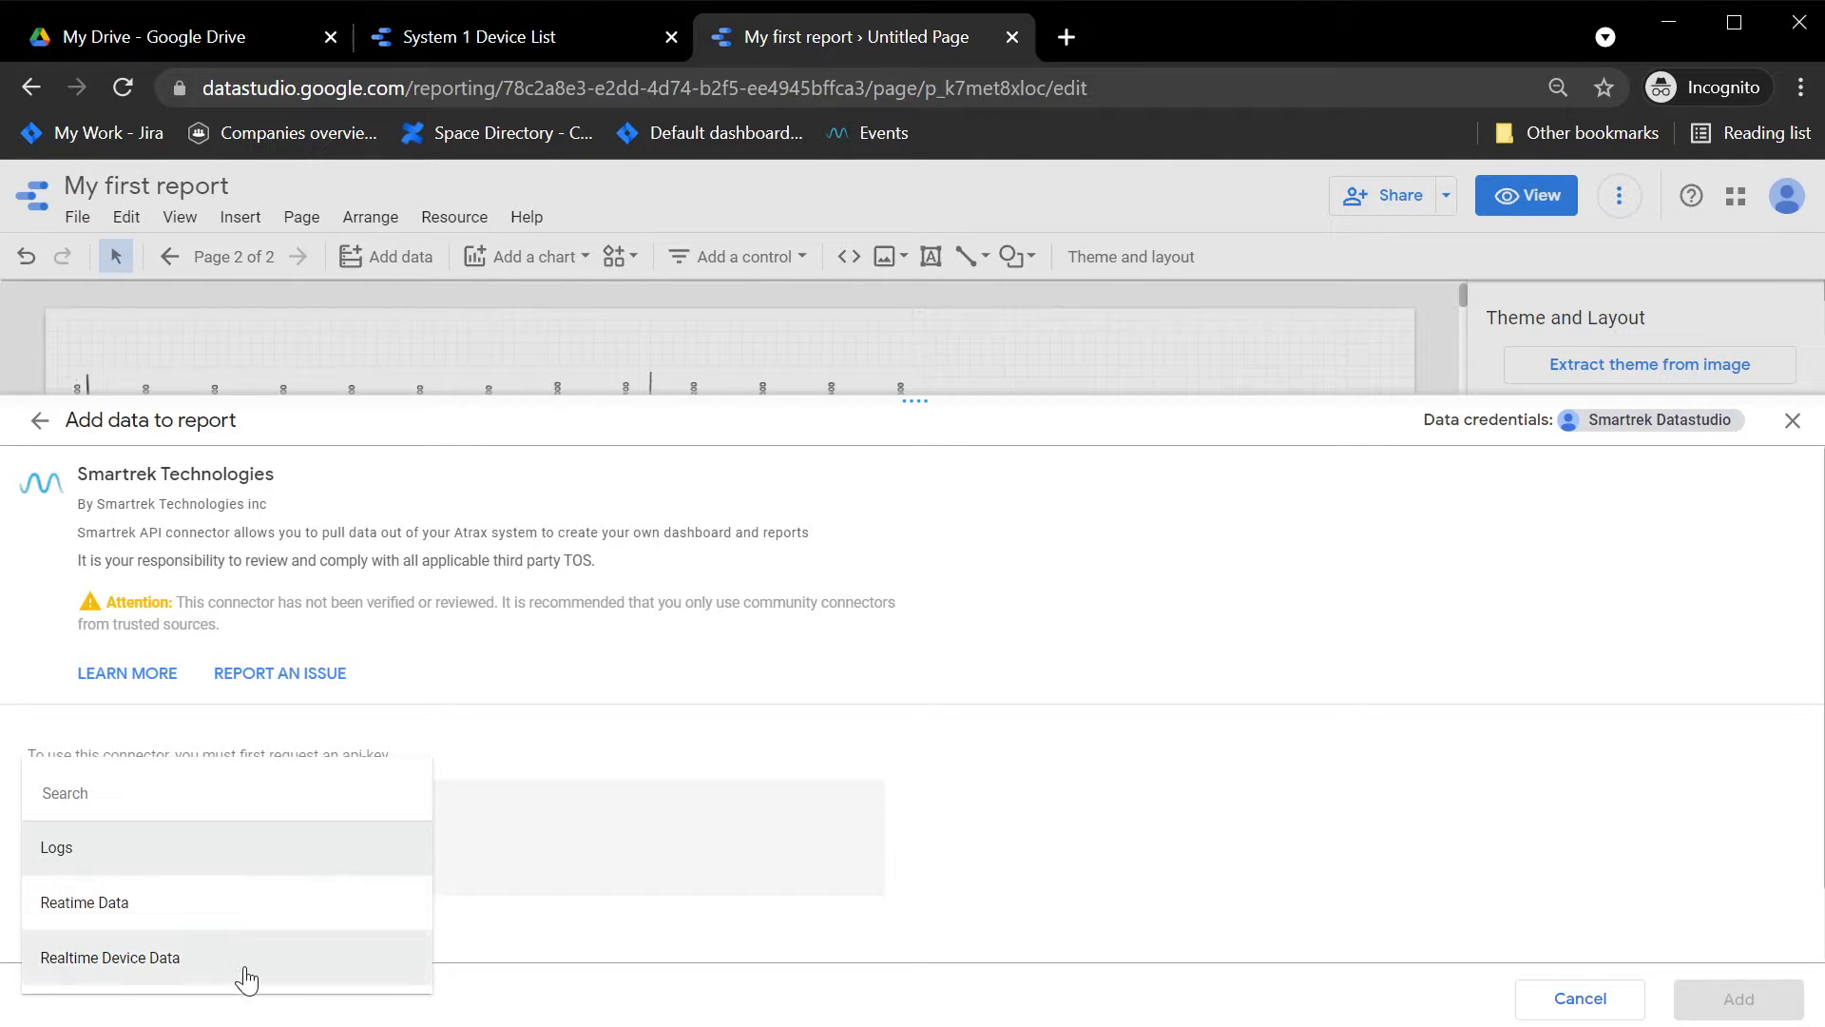
{"action": "left_click", "coordinate": [218, 961]}
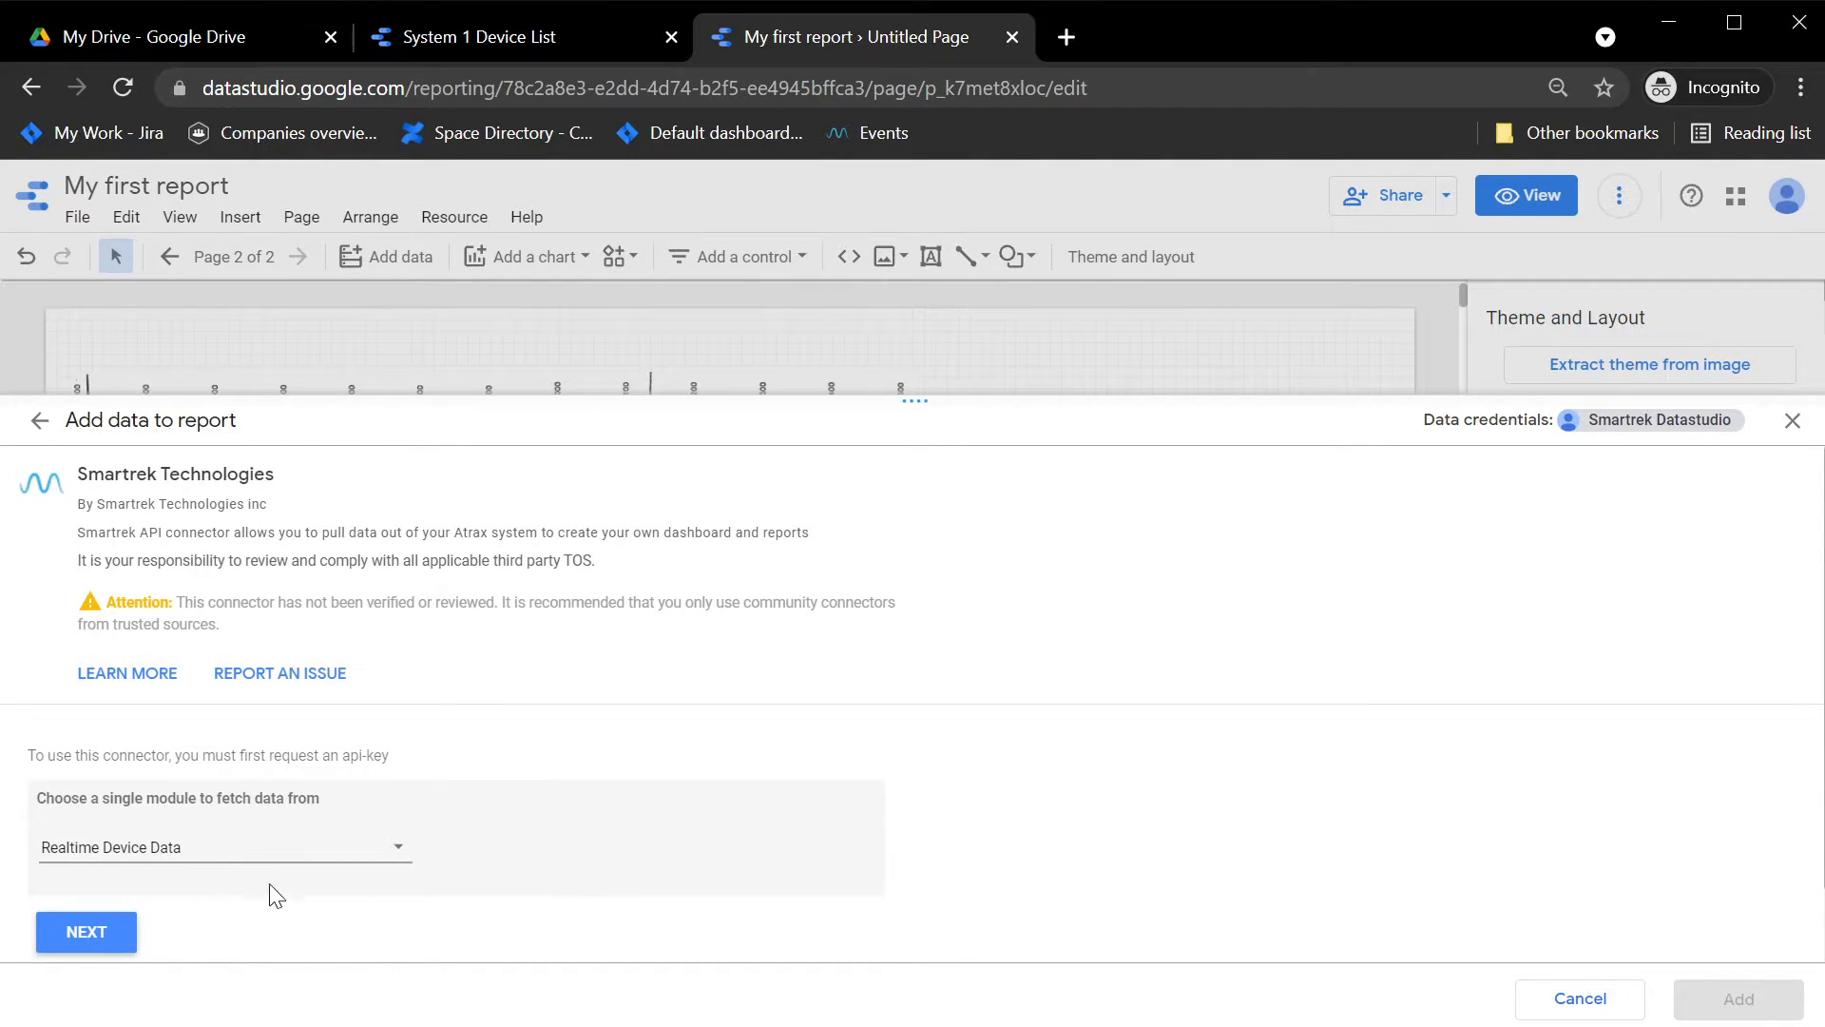
{"action": "left_click", "coordinate": [80, 938]}
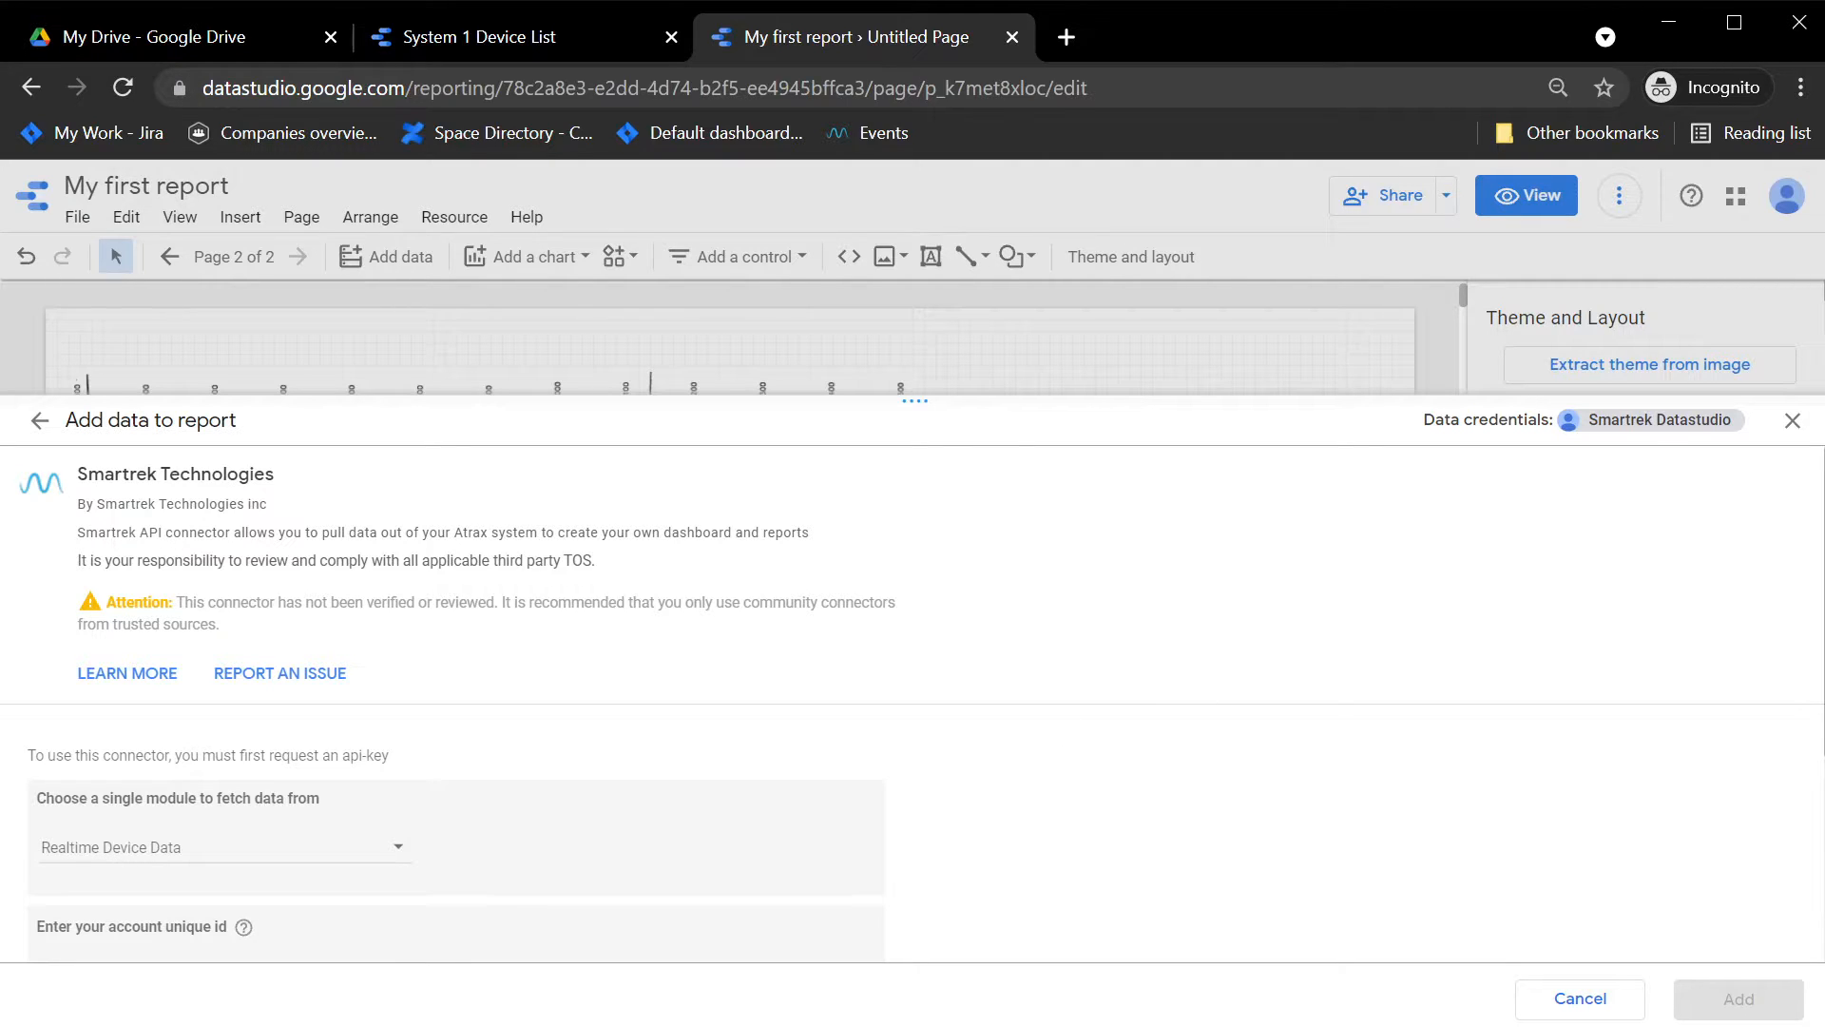
Step: Enter the account unique ID and the account API key for the connector, and continue to the device choice
{"action": "scroll", "coordinate": [1086, 937], "scroll_direction": "down", "scroll_amount": 4}
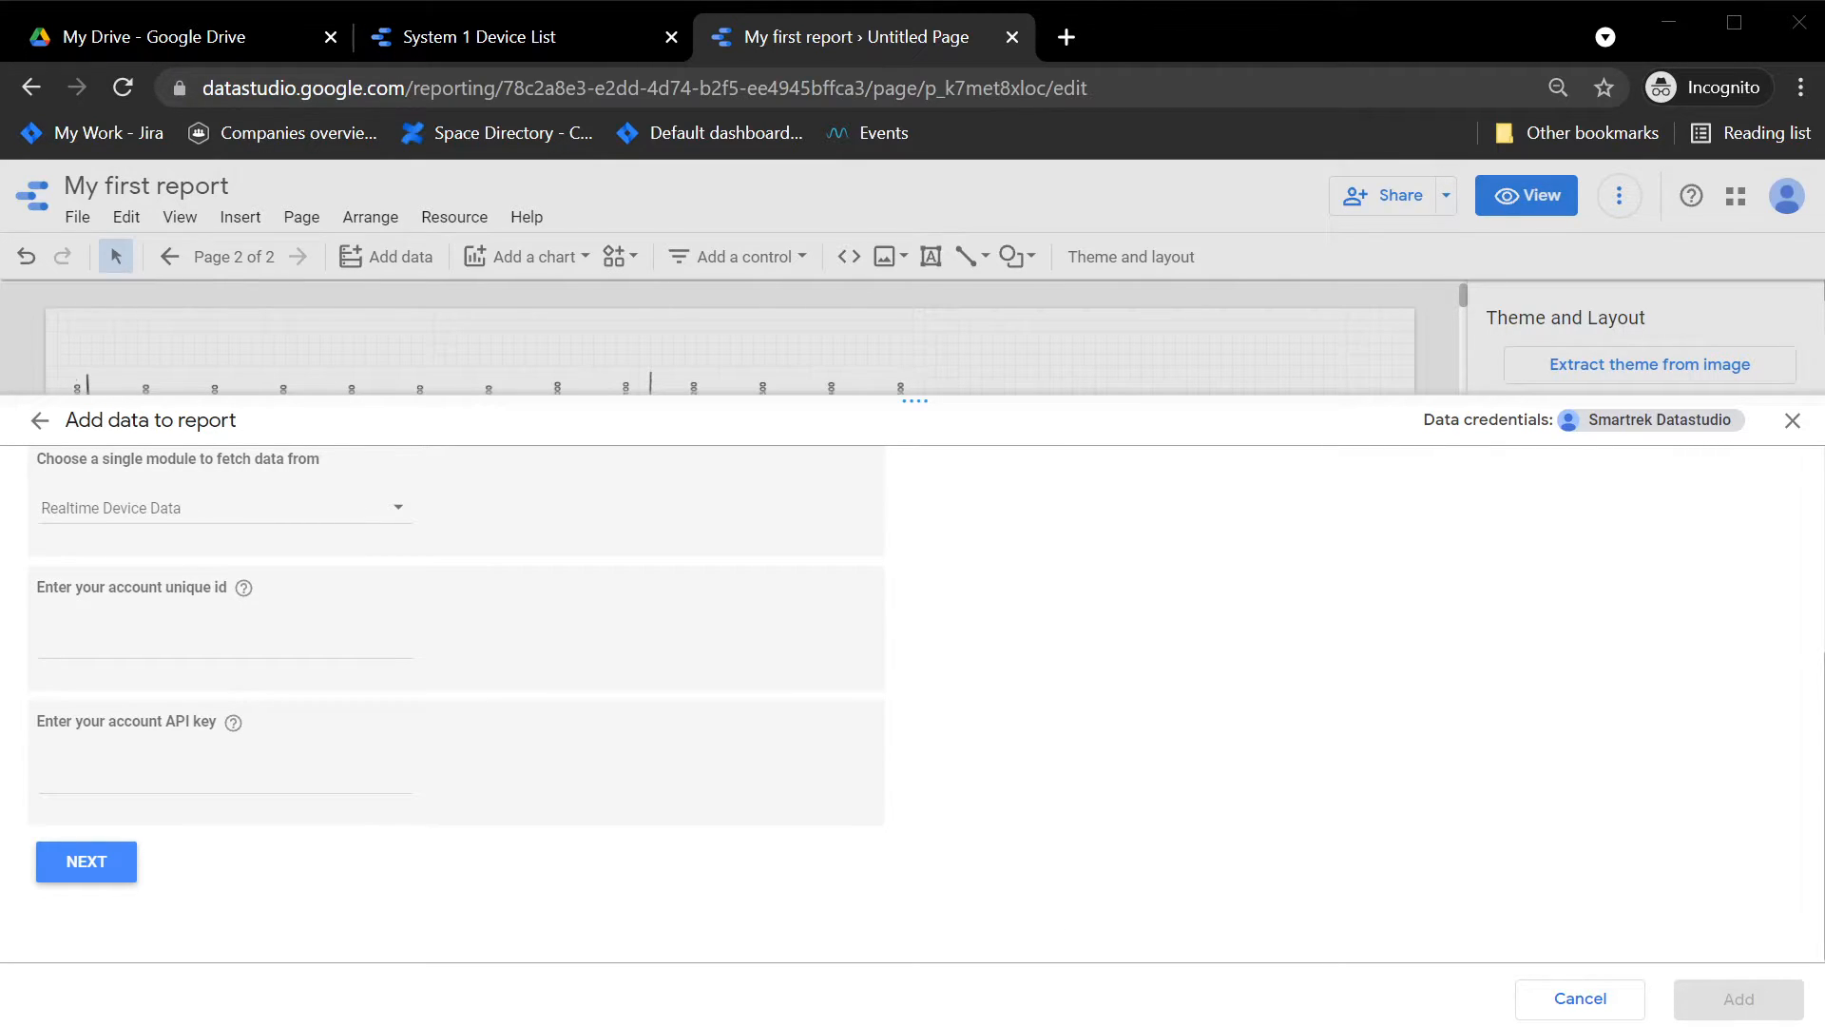
{"action": "left_click", "coordinate": [237, 654]}
{"action": "key", "text": "ctrl+v"}
{"action": "left_click", "coordinate": [276, 777]}
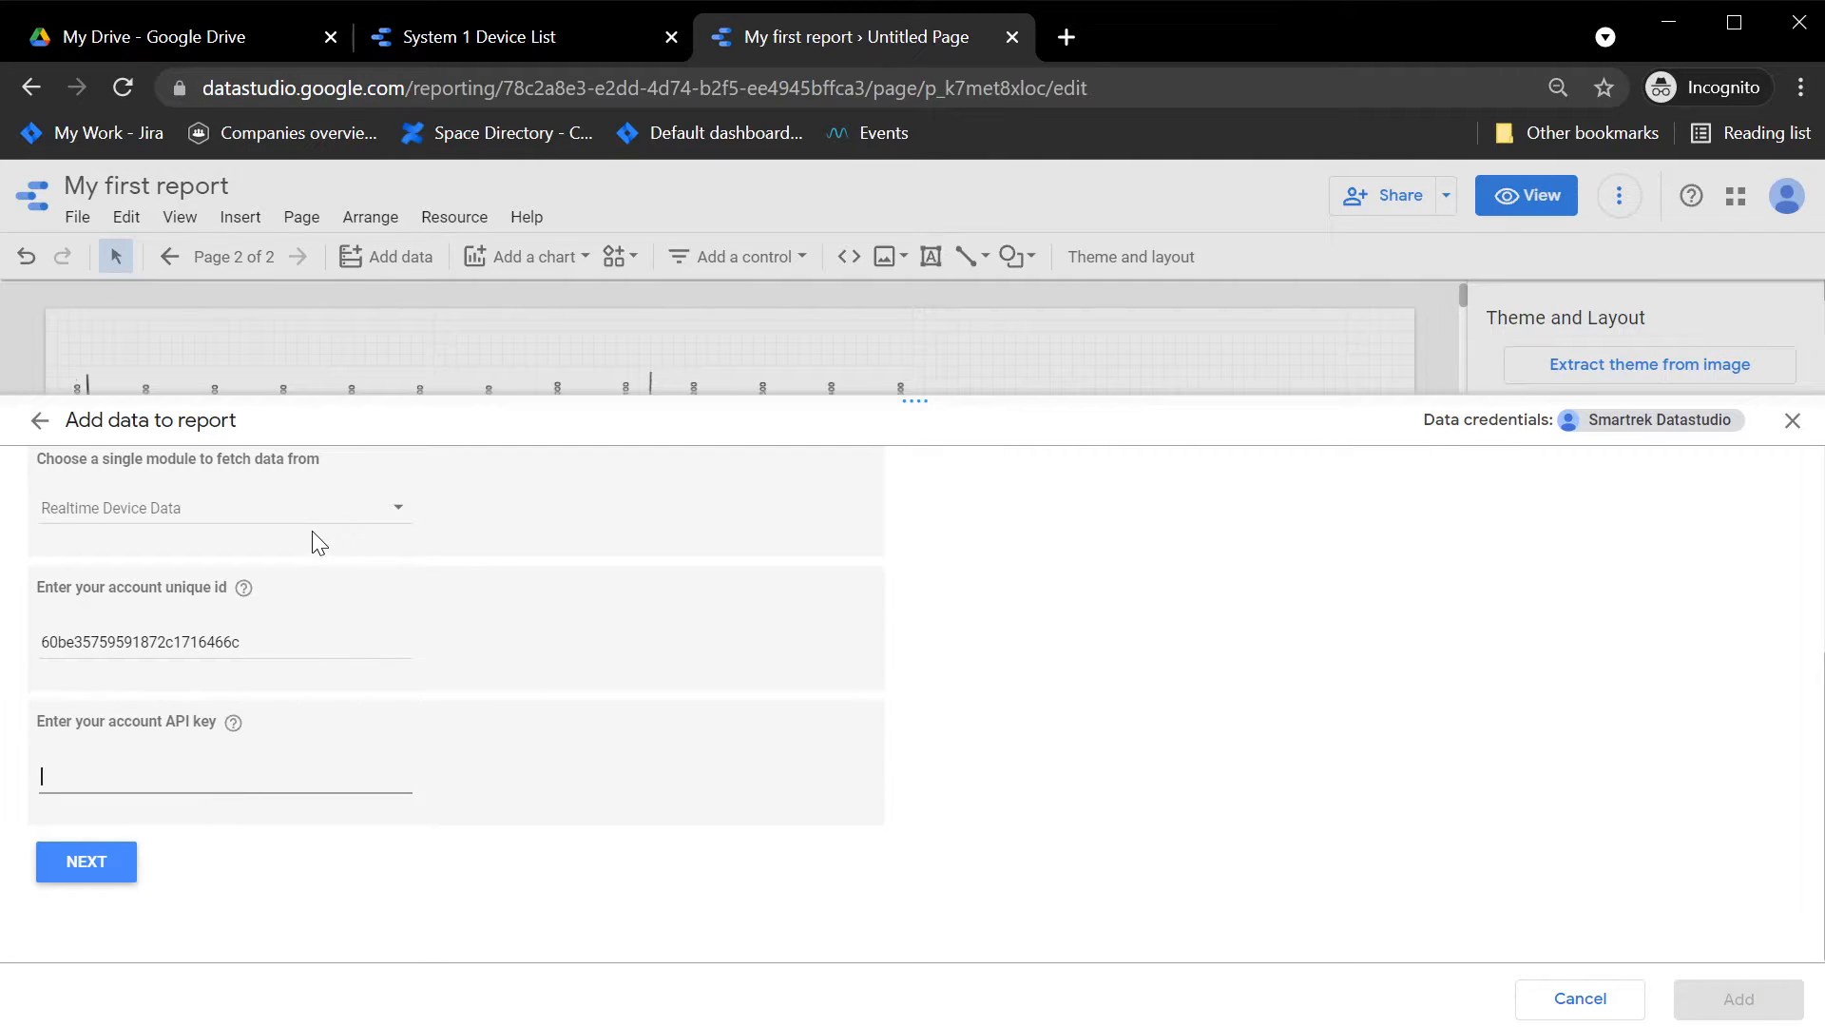
{"action": "key", "text": "ctrl+v"}
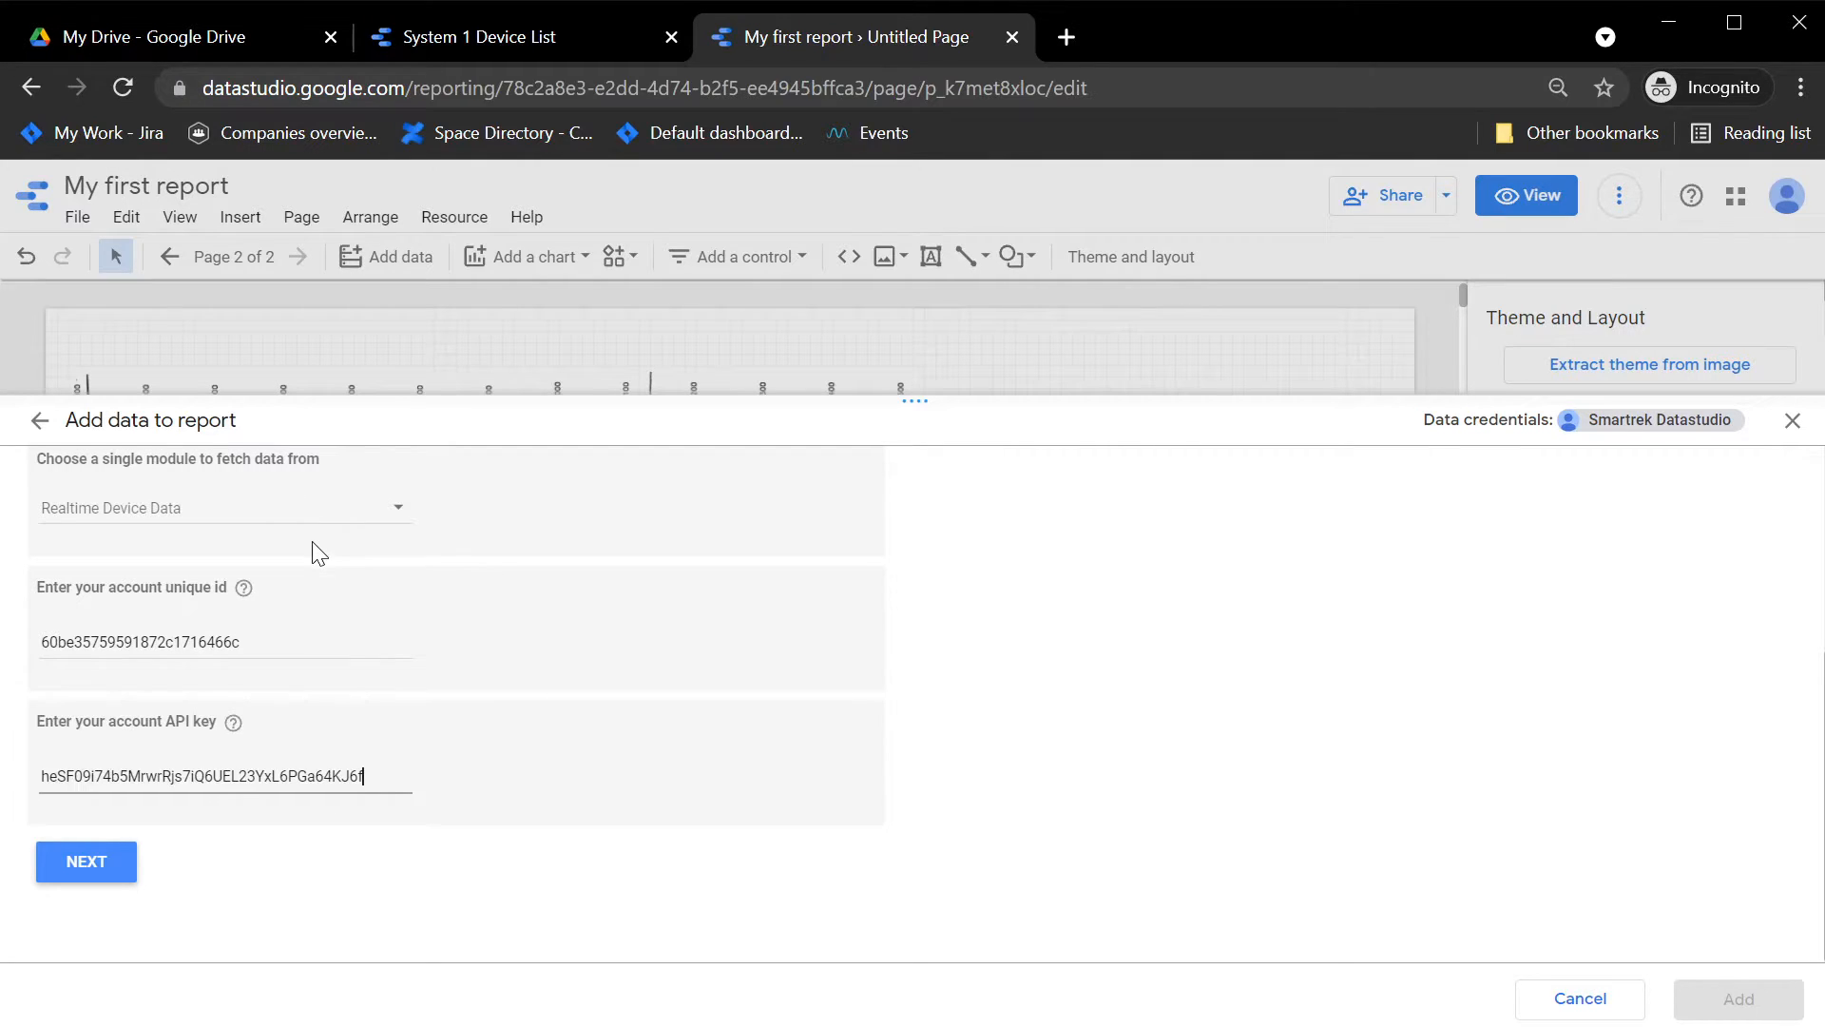
{"action": "left_click", "coordinate": [117, 869]}
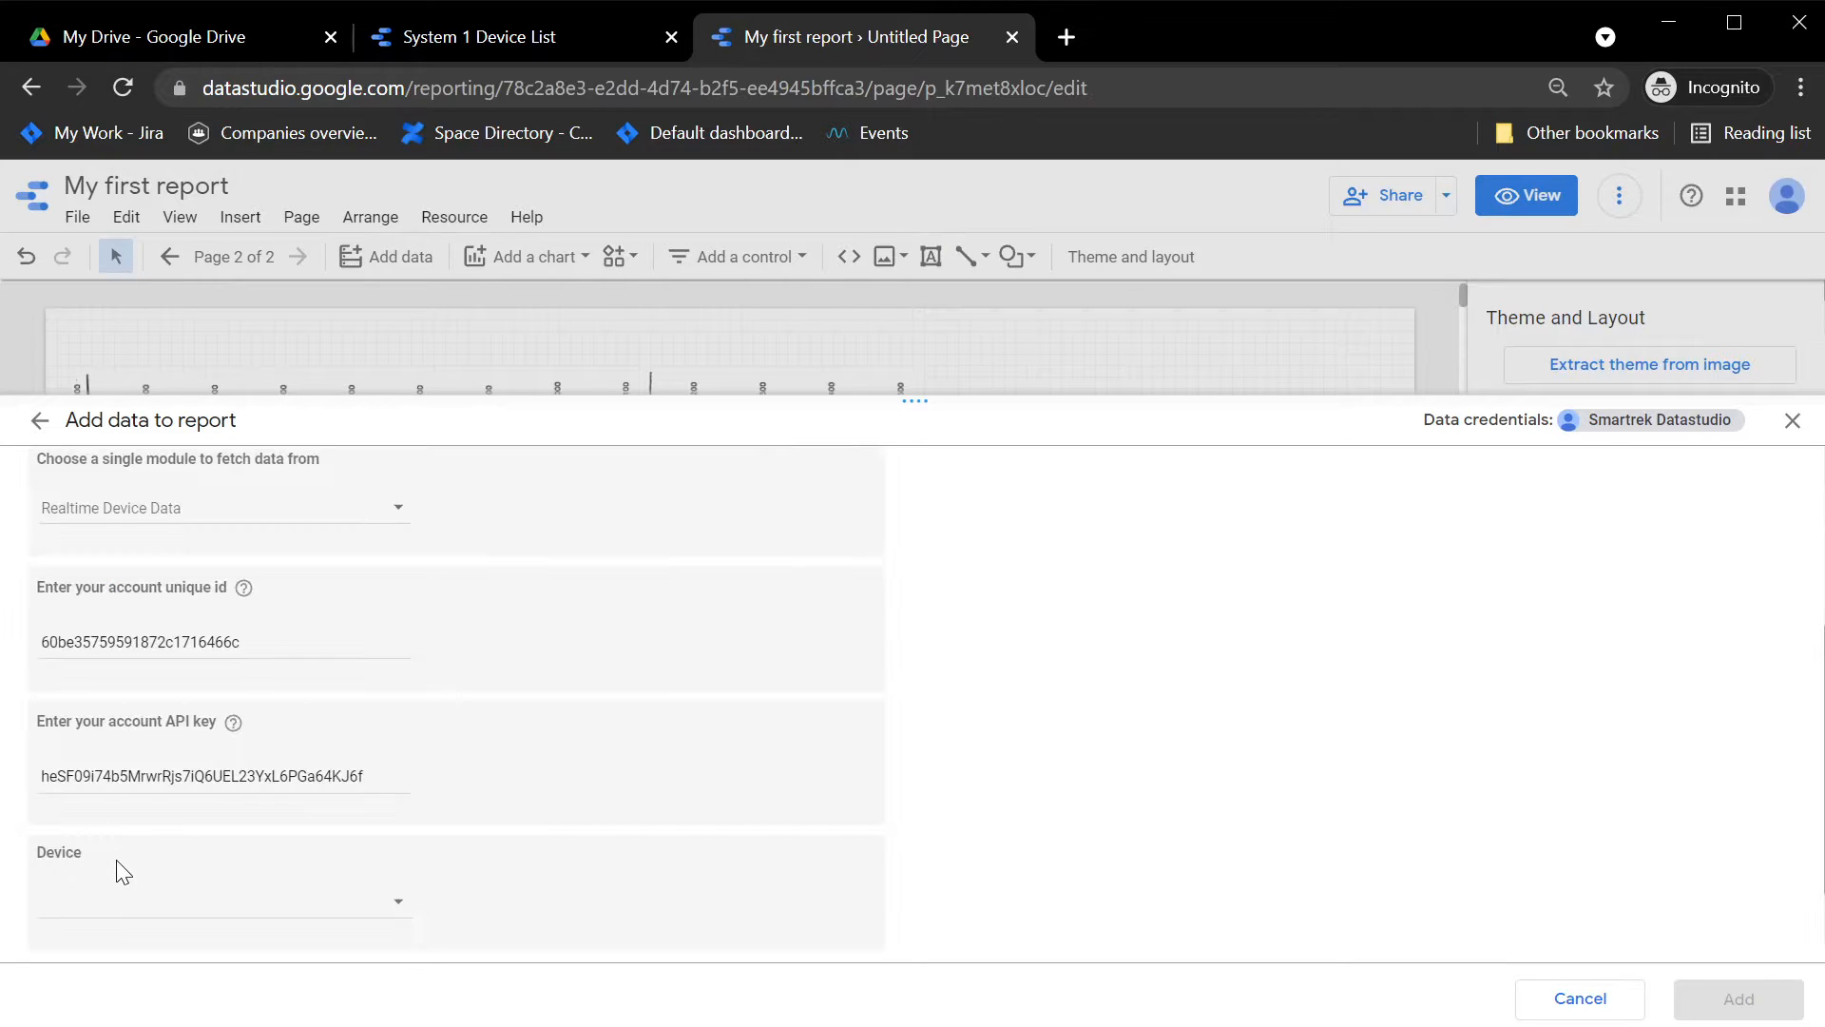
Step: Choose Garner Vacuum as the device to fetch data from and continue to the dimension setting
{"action": "scroll", "coordinate": [488, 732], "scroll_direction": "down", "scroll_amount": 2}
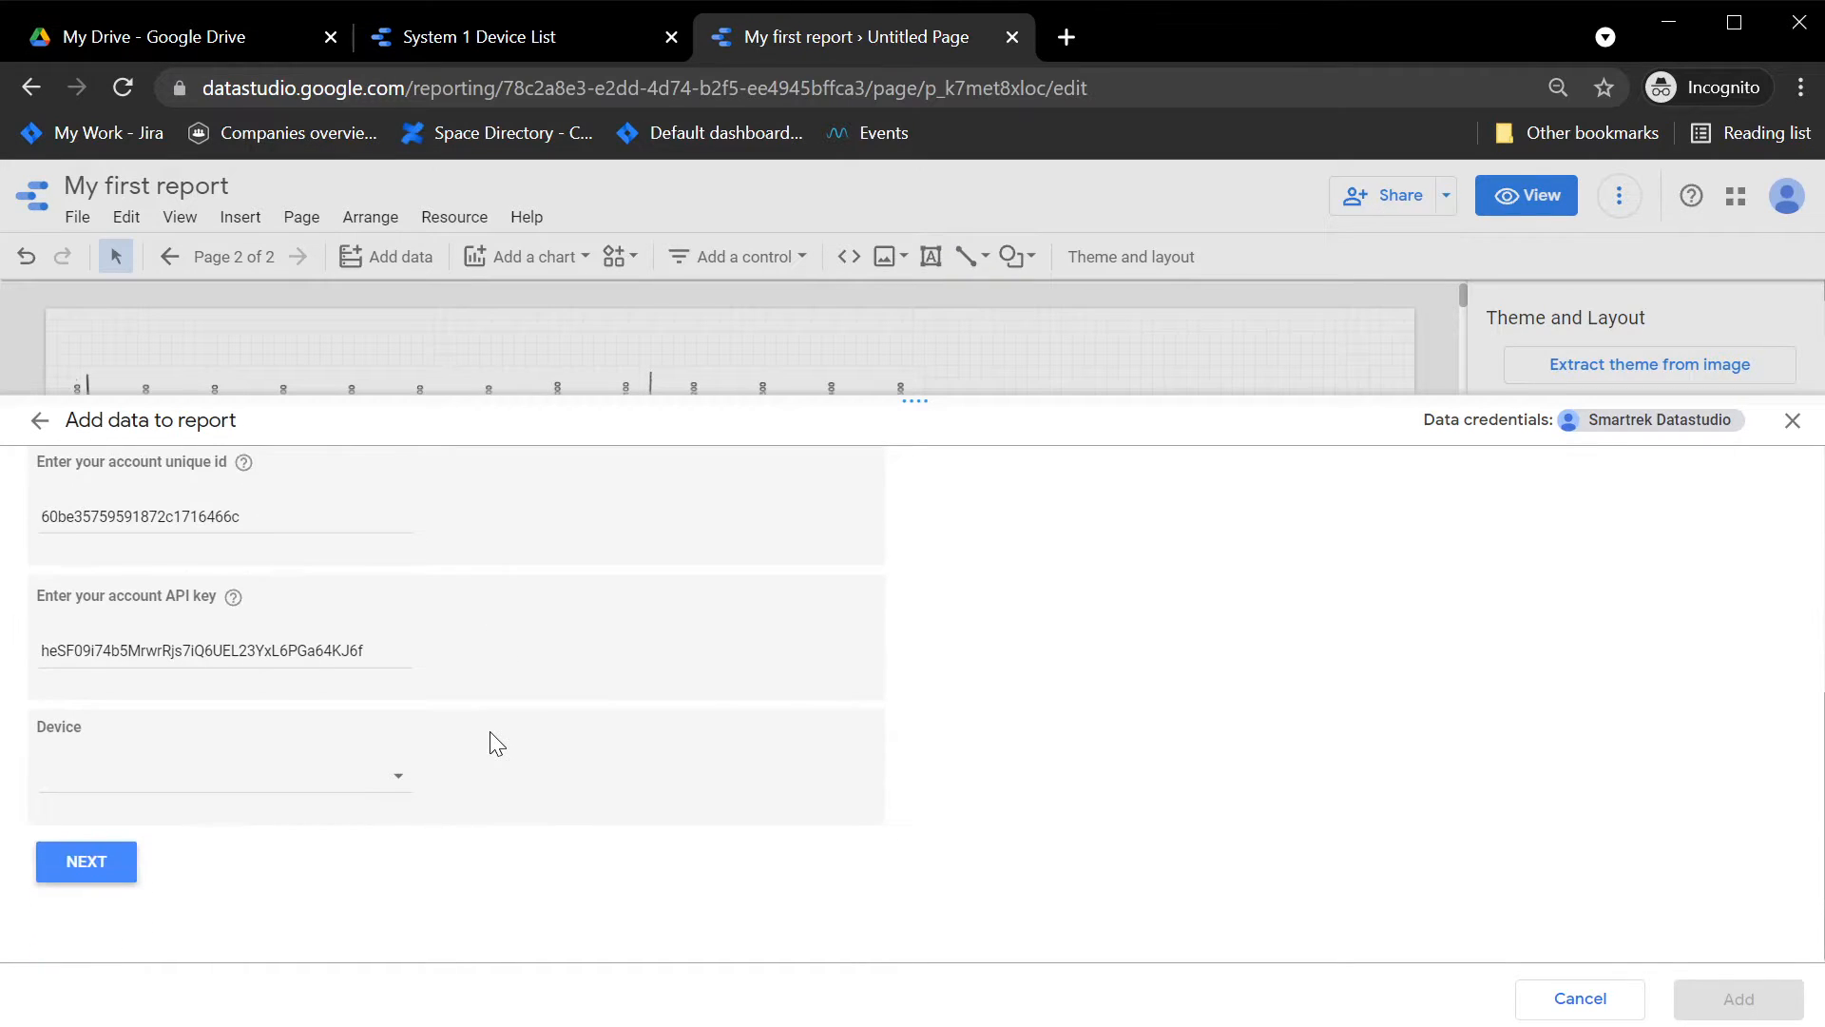
{"action": "left_click", "coordinate": [323, 774]}
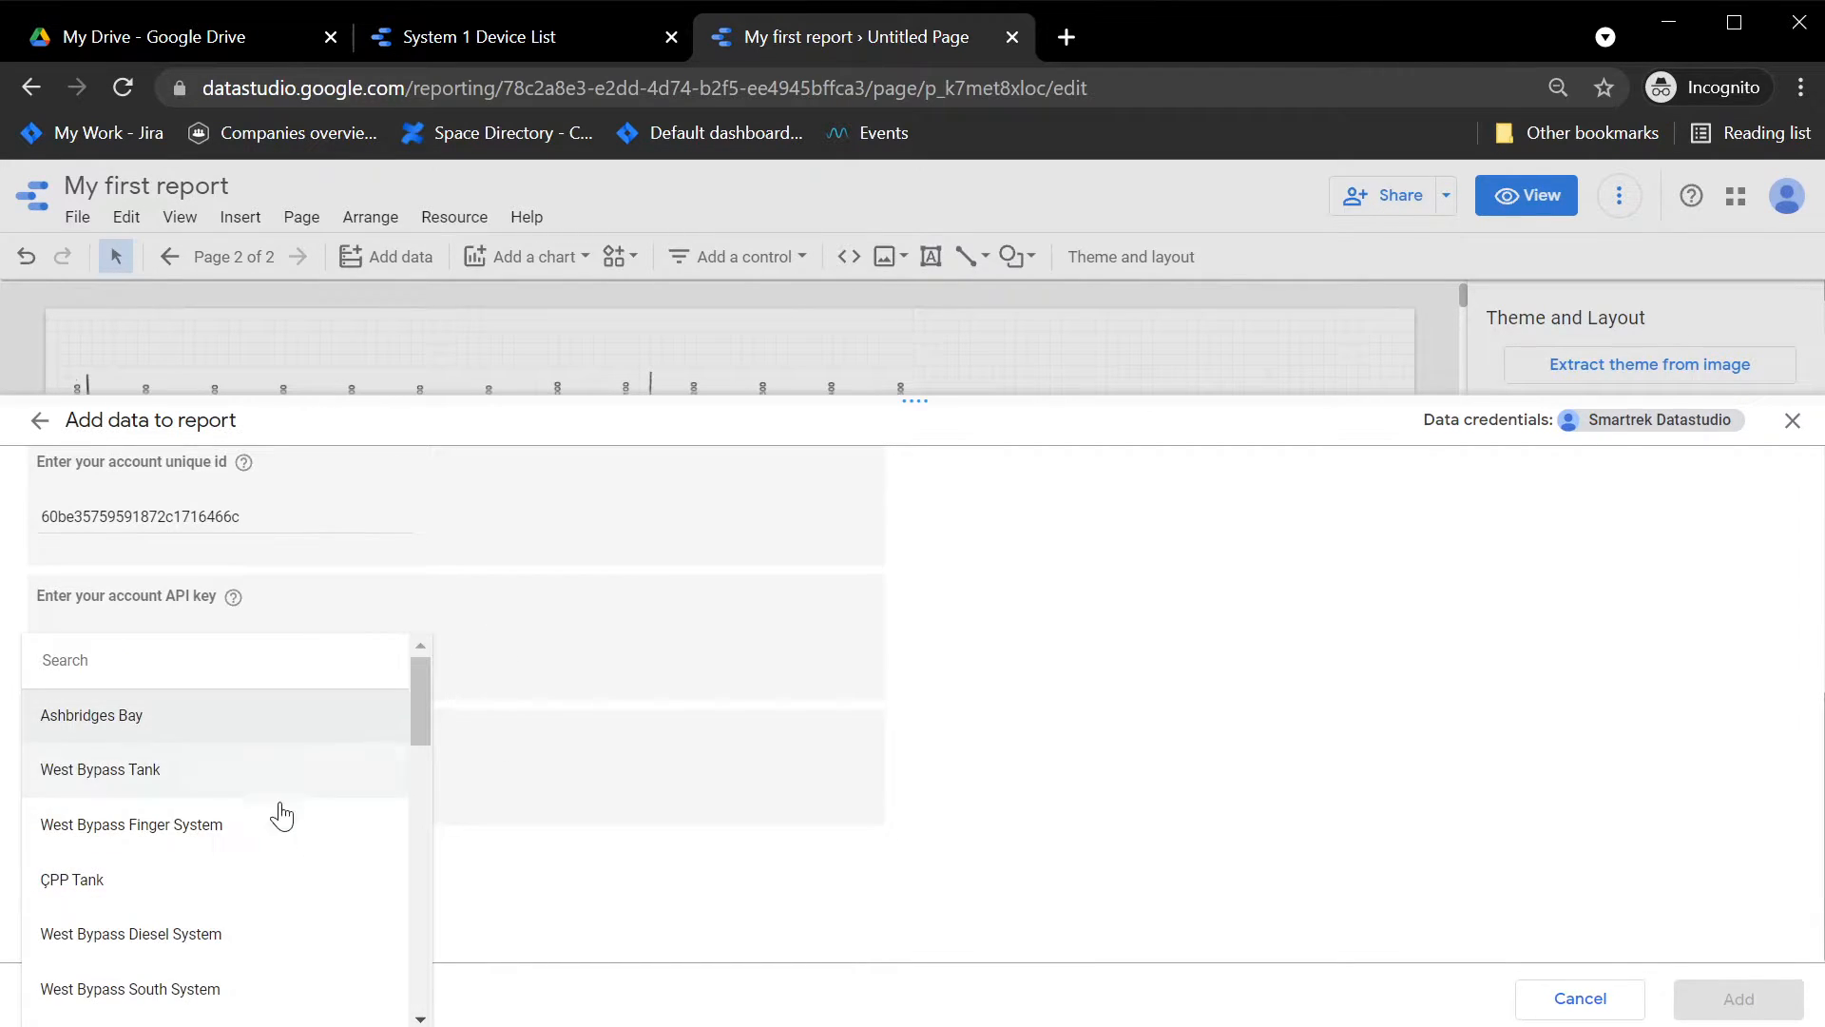
{"action": "scroll", "coordinate": [287, 822], "scroll_direction": "down", "scroll_amount": 3}
{"action": "scroll", "coordinate": [287, 823], "scroll_direction": "down", "scroll_amount": 3}
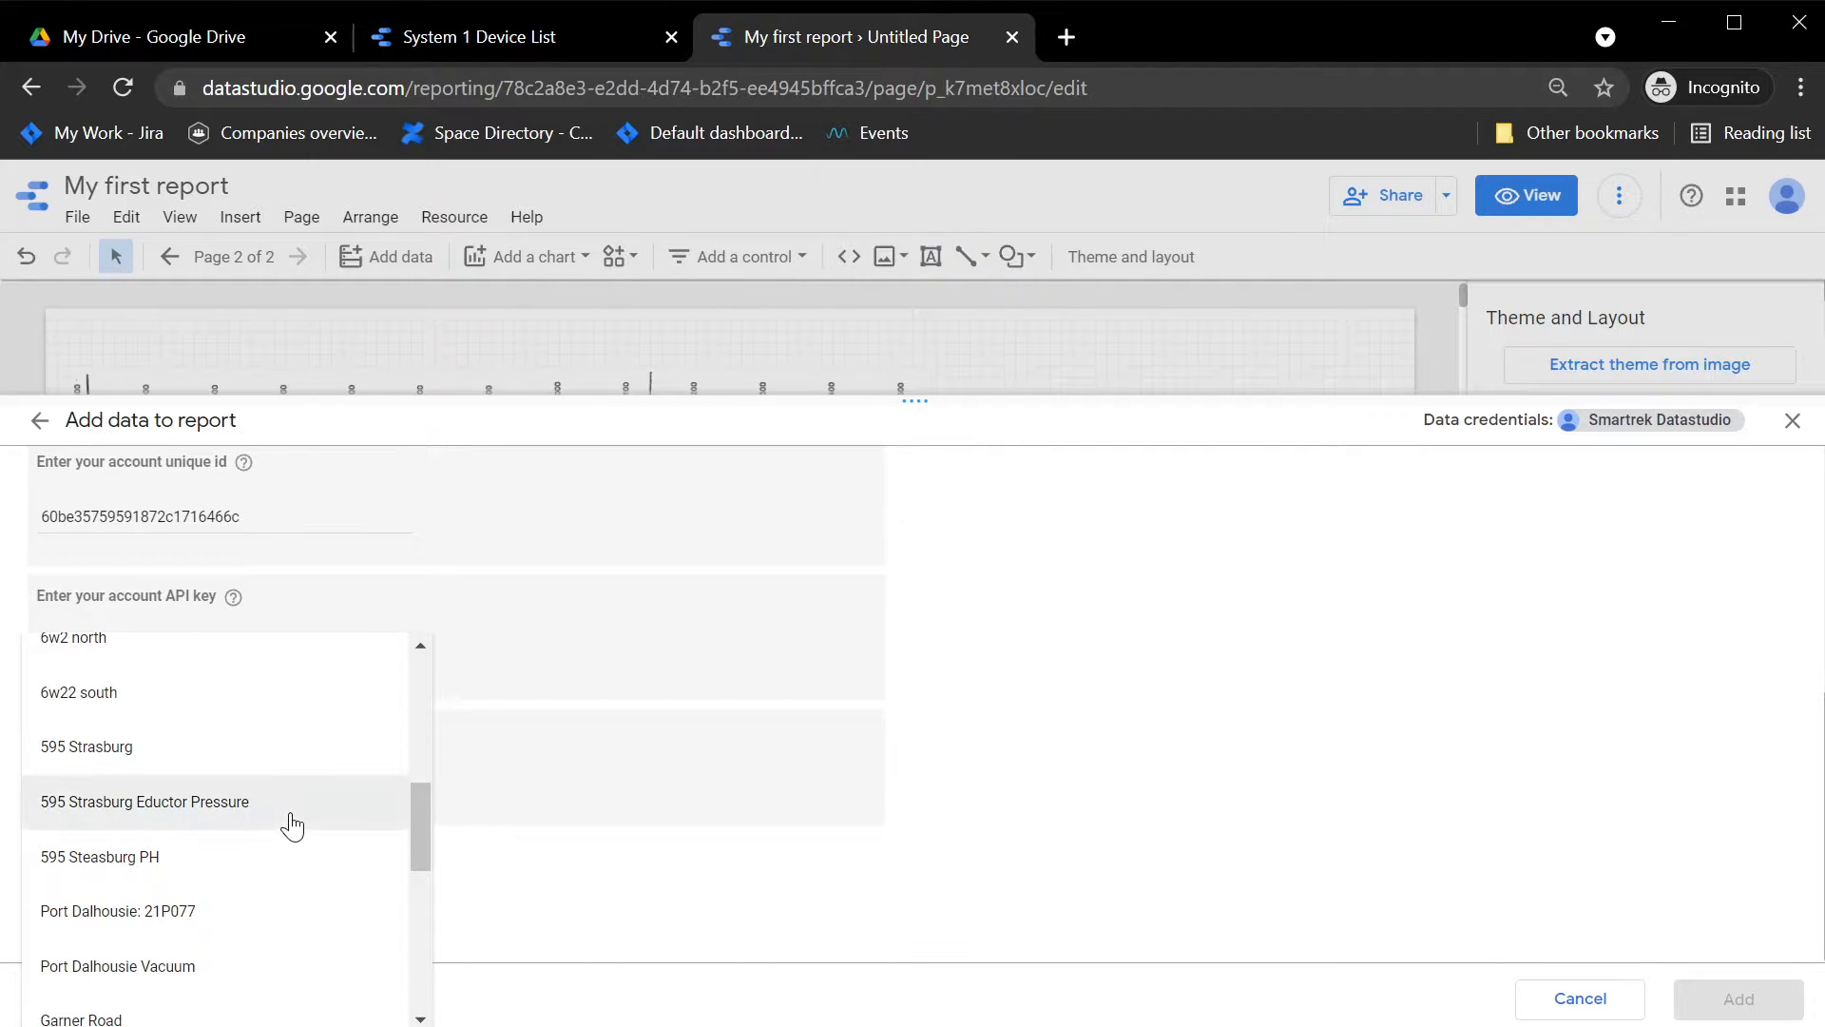
{"action": "scroll", "coordinate": [171, 979], "scroll_direction": "down", "scroll_amount": 3}
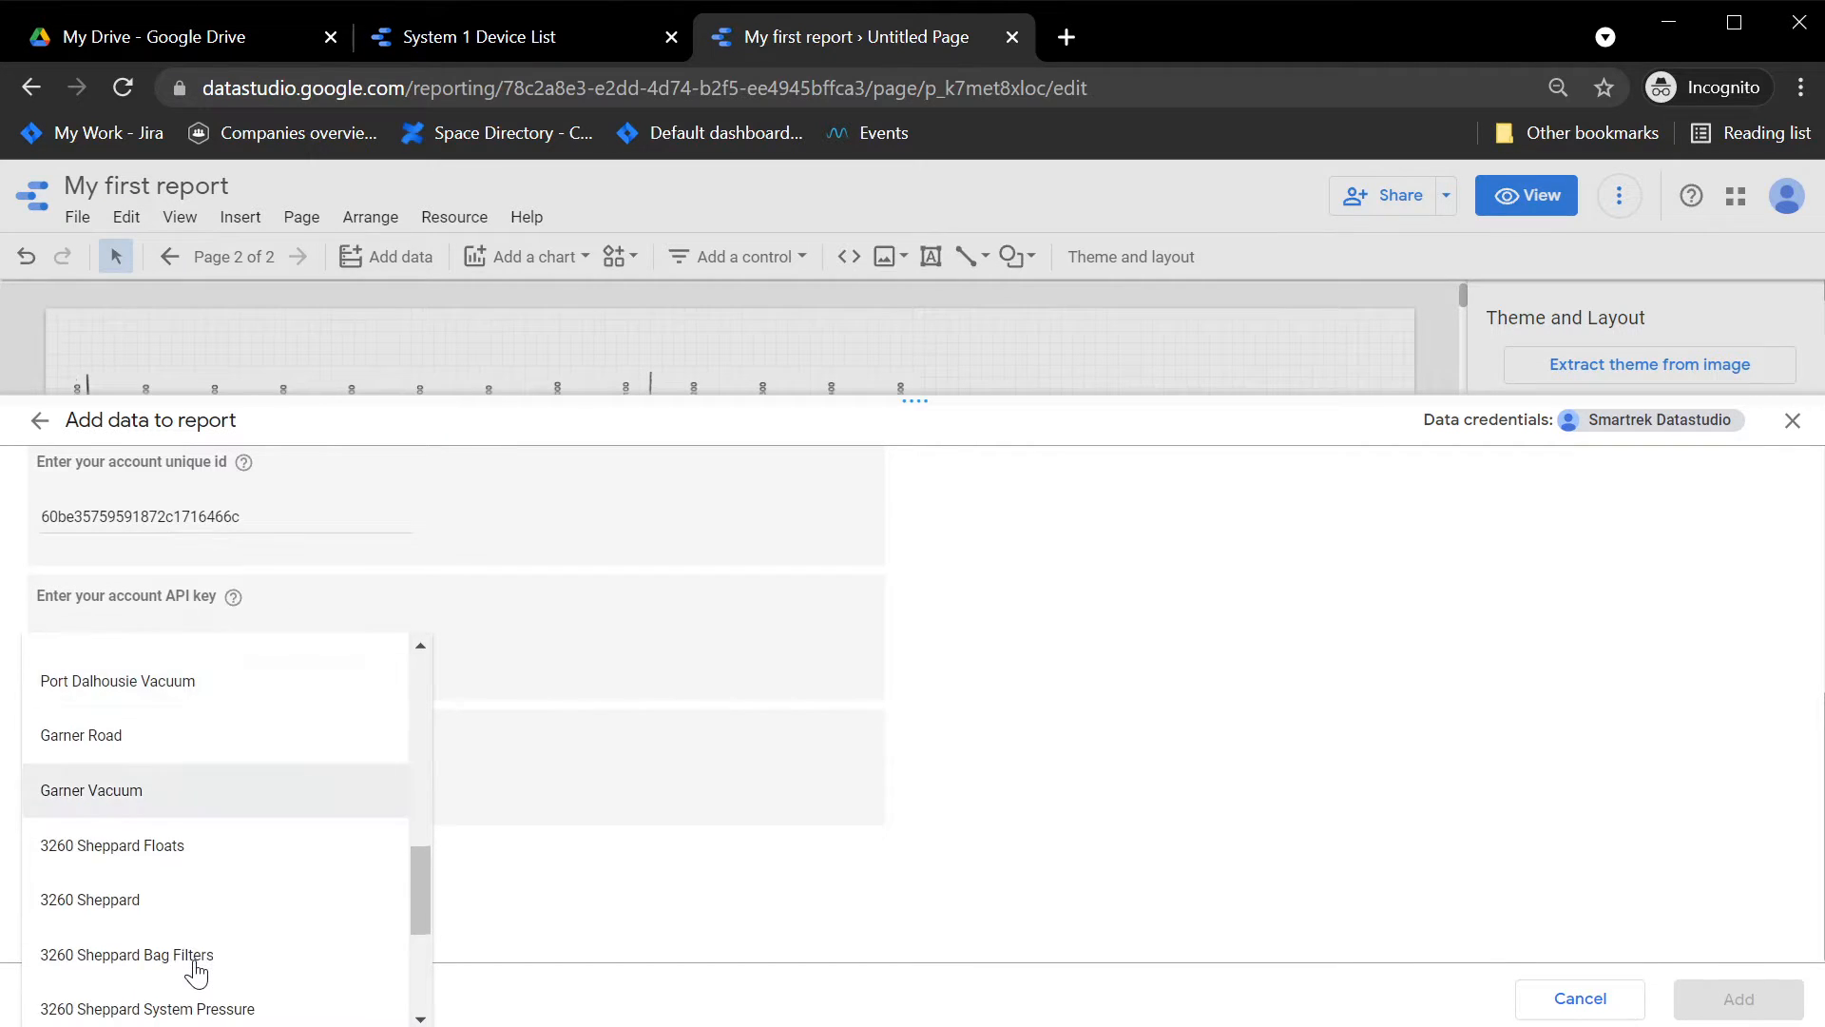
{"action": "left_click", "coordinate": [90, 803]}
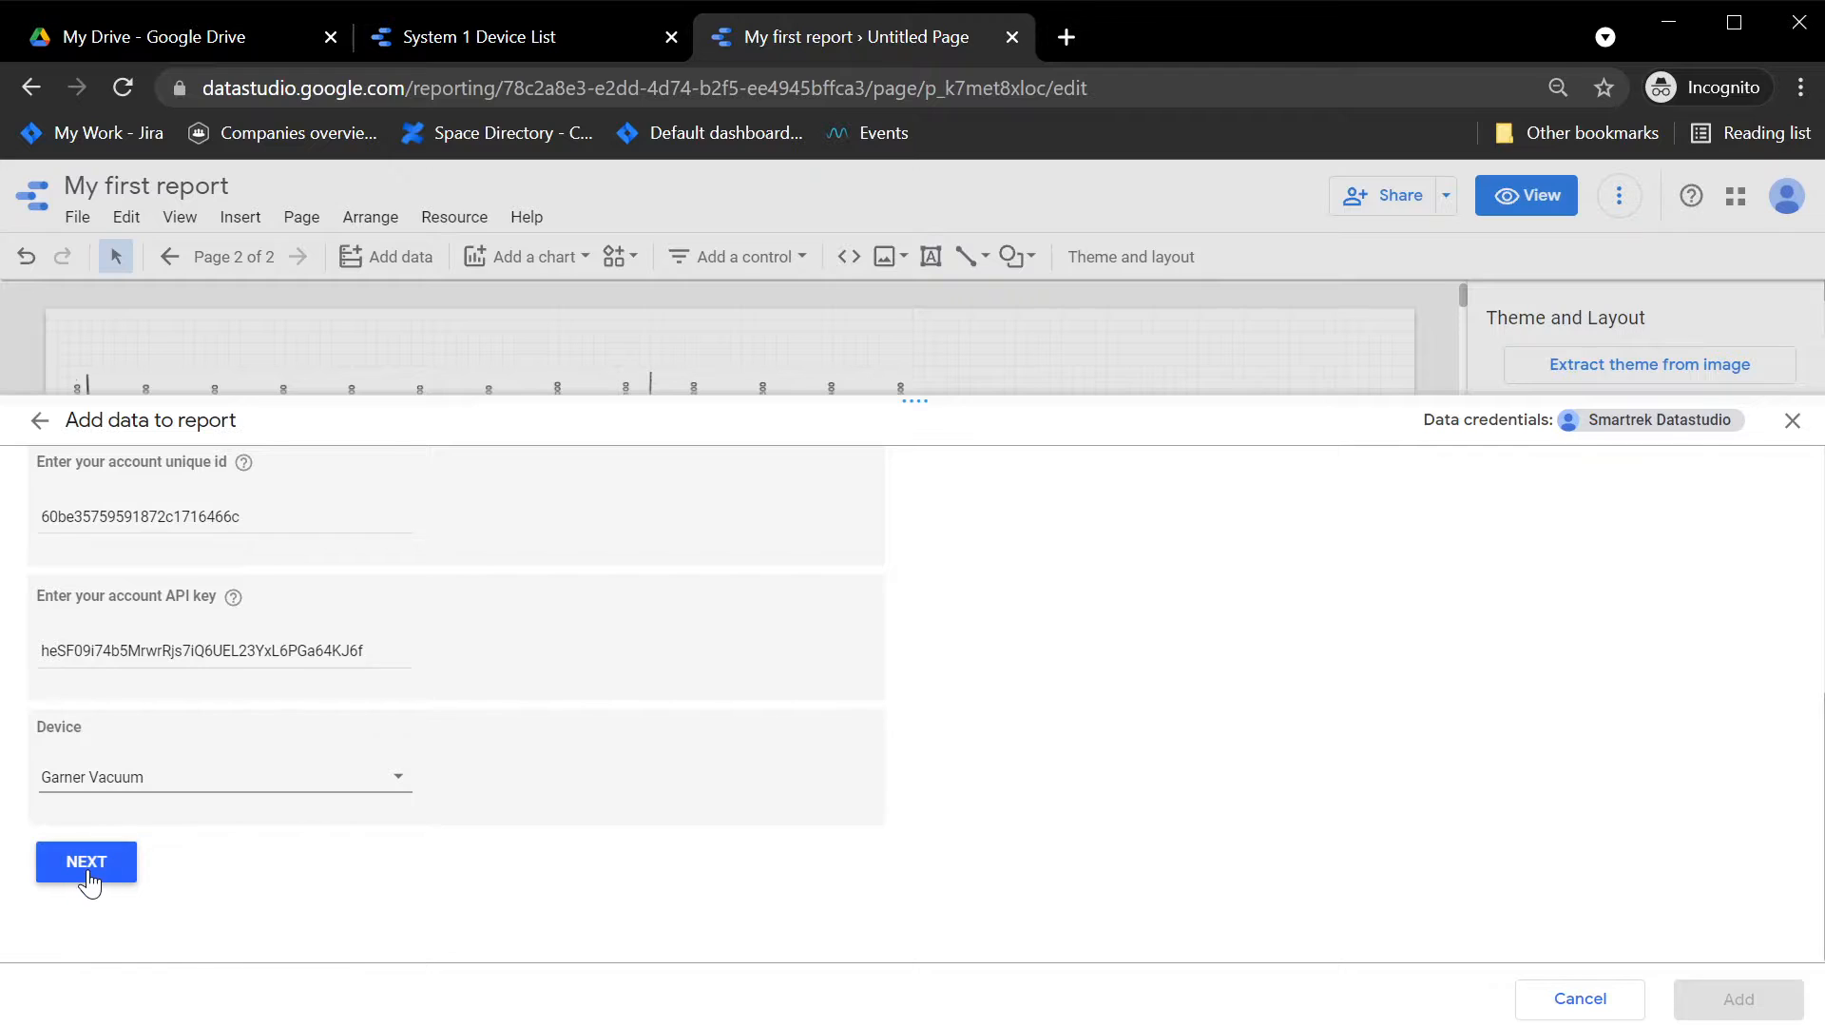
{"action": "left_click", "coordinate": [89, 870]}
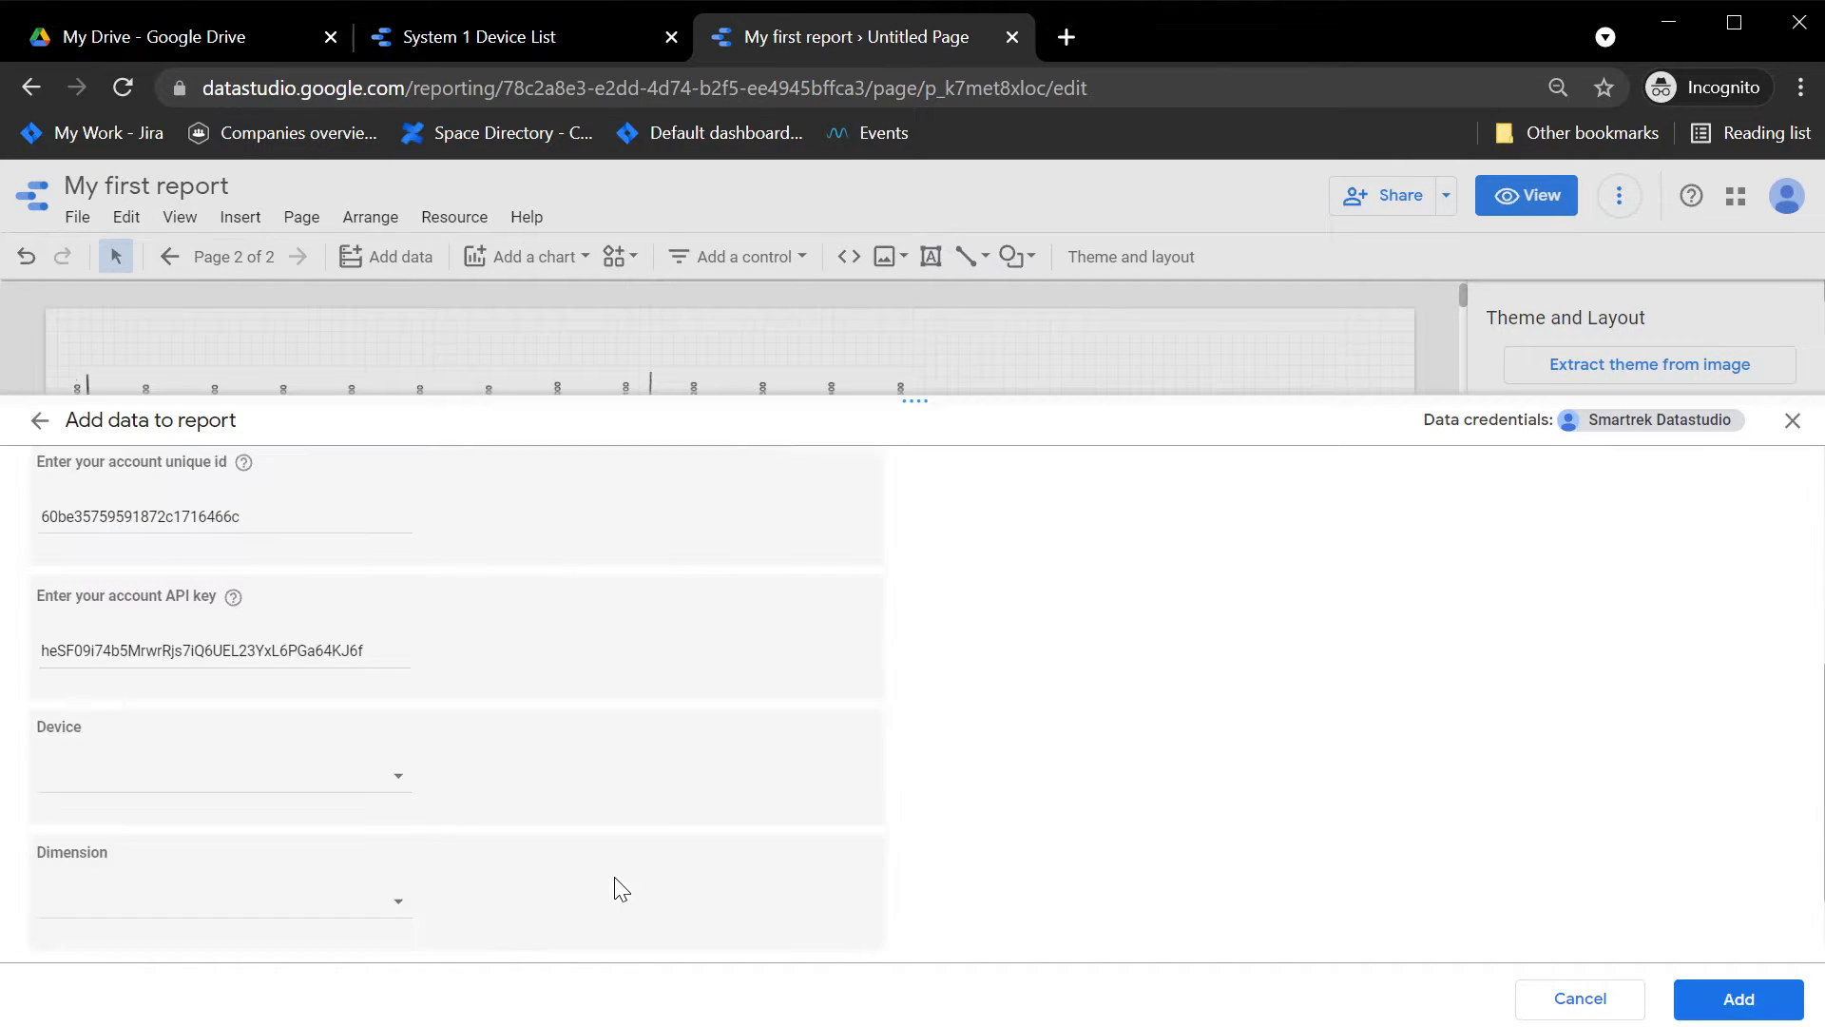
Step: Select Garner Vacuum again in the emptied device setting
{"action": "left_click", "coordinate": [326, 777]}
{"action": "scroll", "coordinate": [253, 808], "scroll_direction": "down", "scroll_amount": 7}
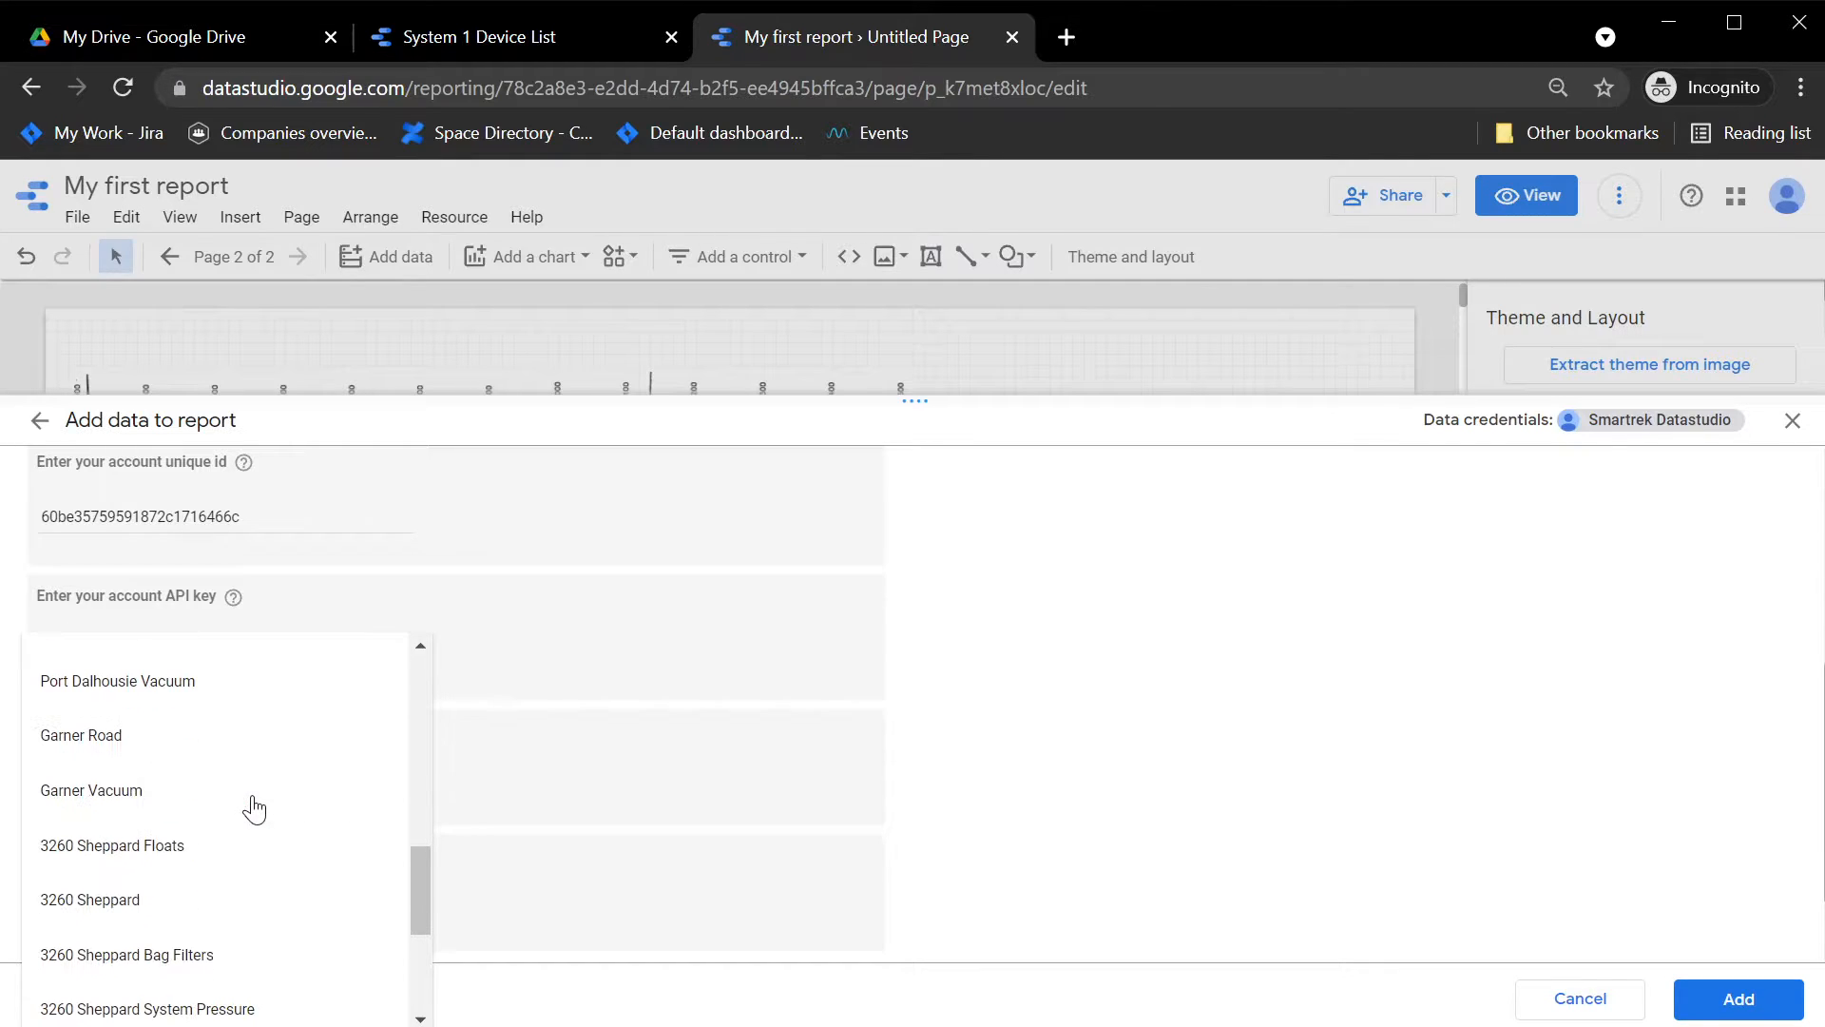
{"action": "left_click", "coordinate": [76, 799]}
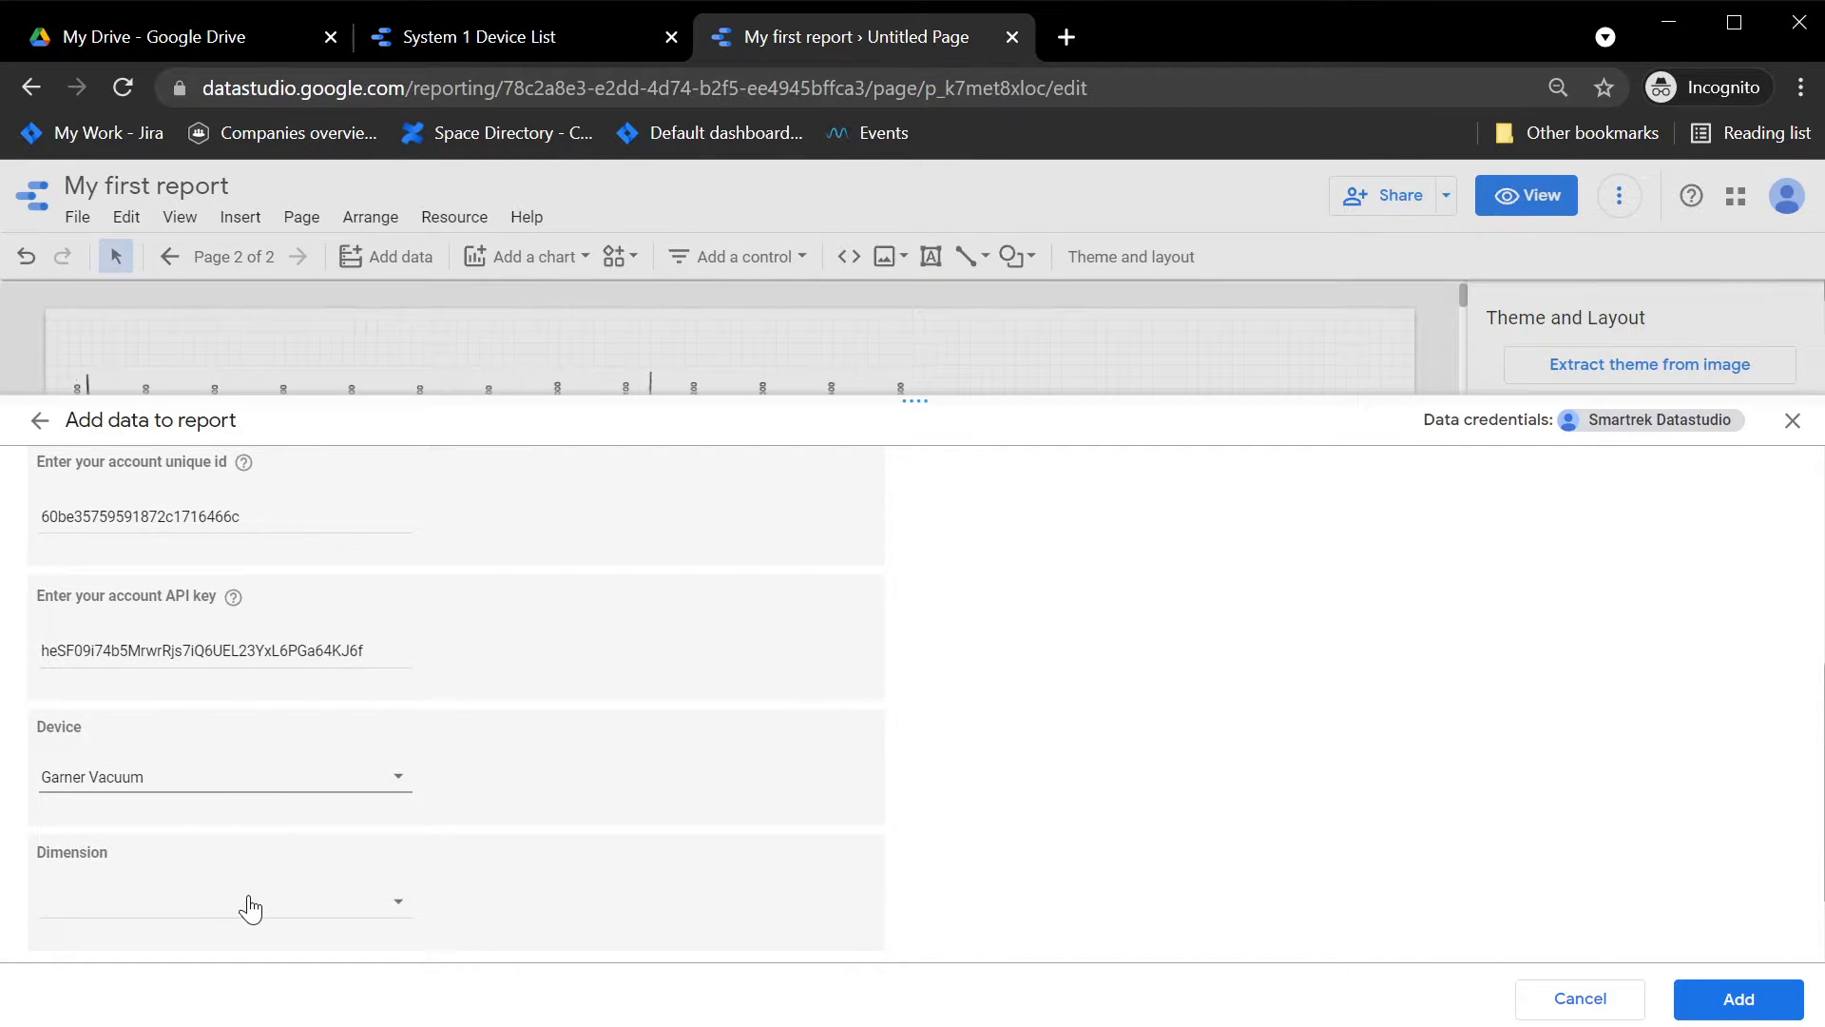
Step: Set the dimension to Pressure 1 and add the configured data source to the report
{"action": "left_click", "coordinate": [249, 901]}
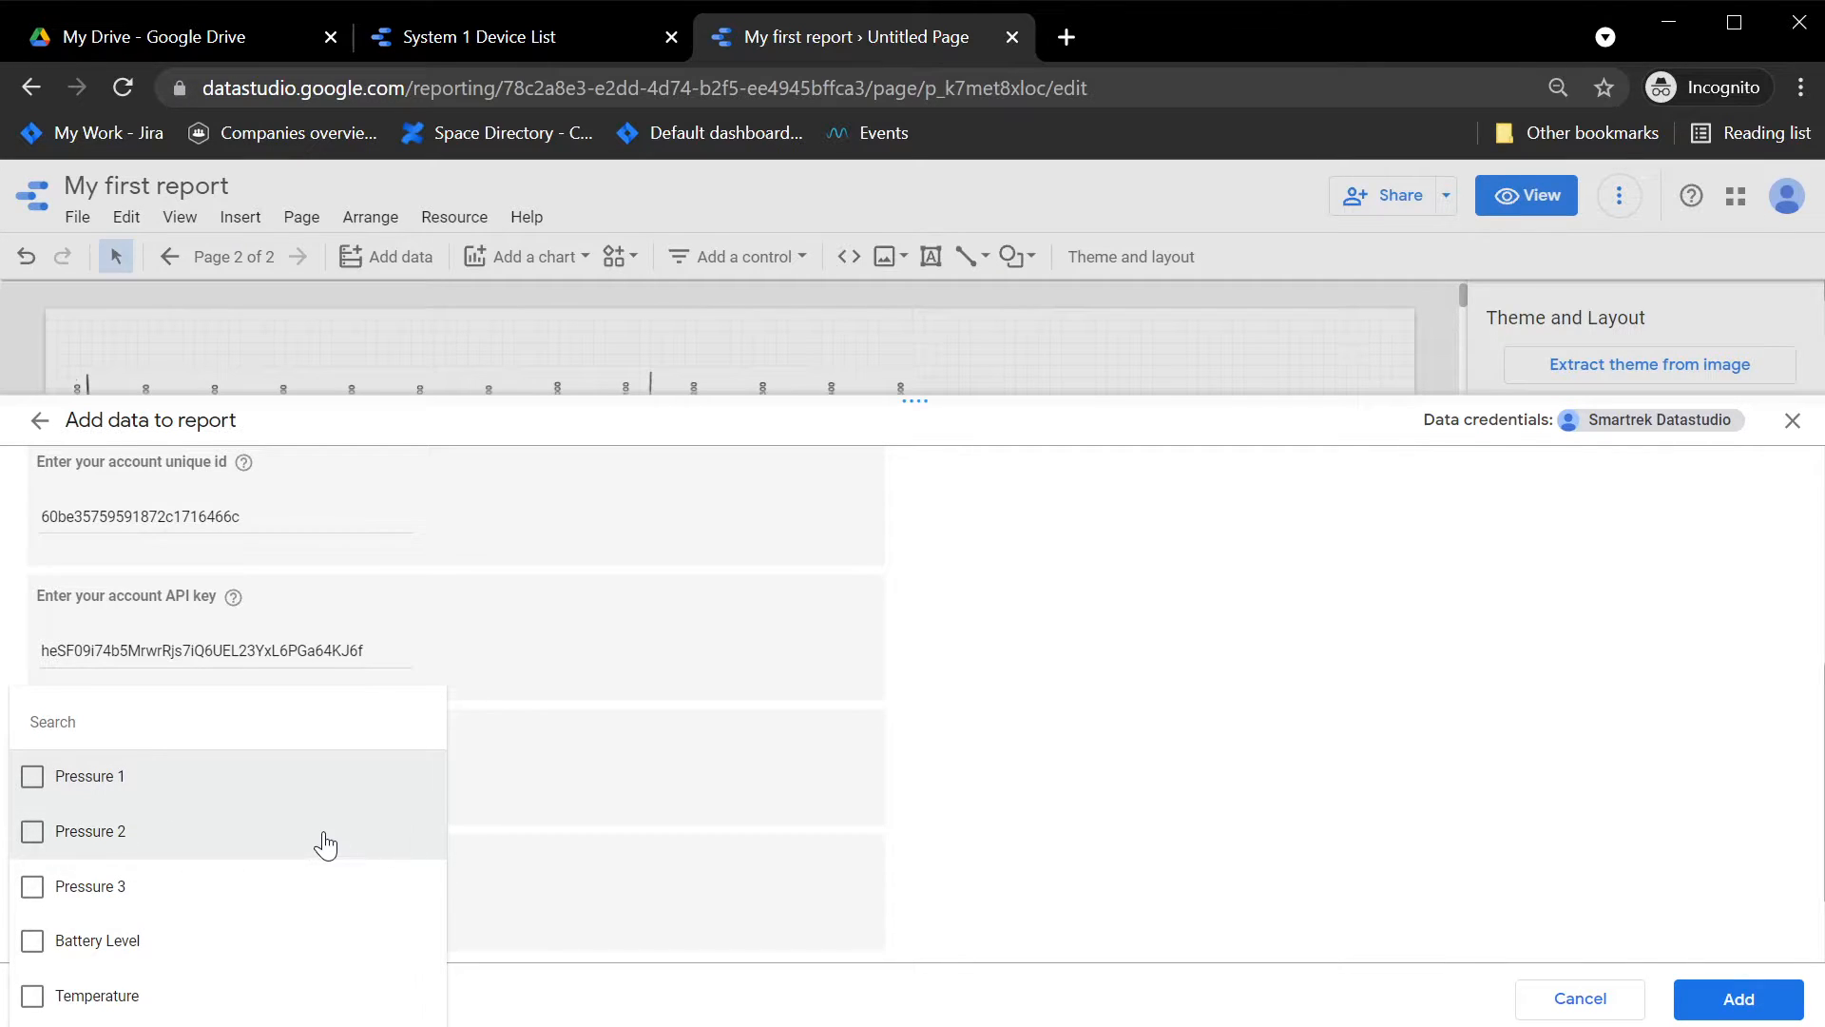
{"action": "left_click", "coordinate": [71, 784]}
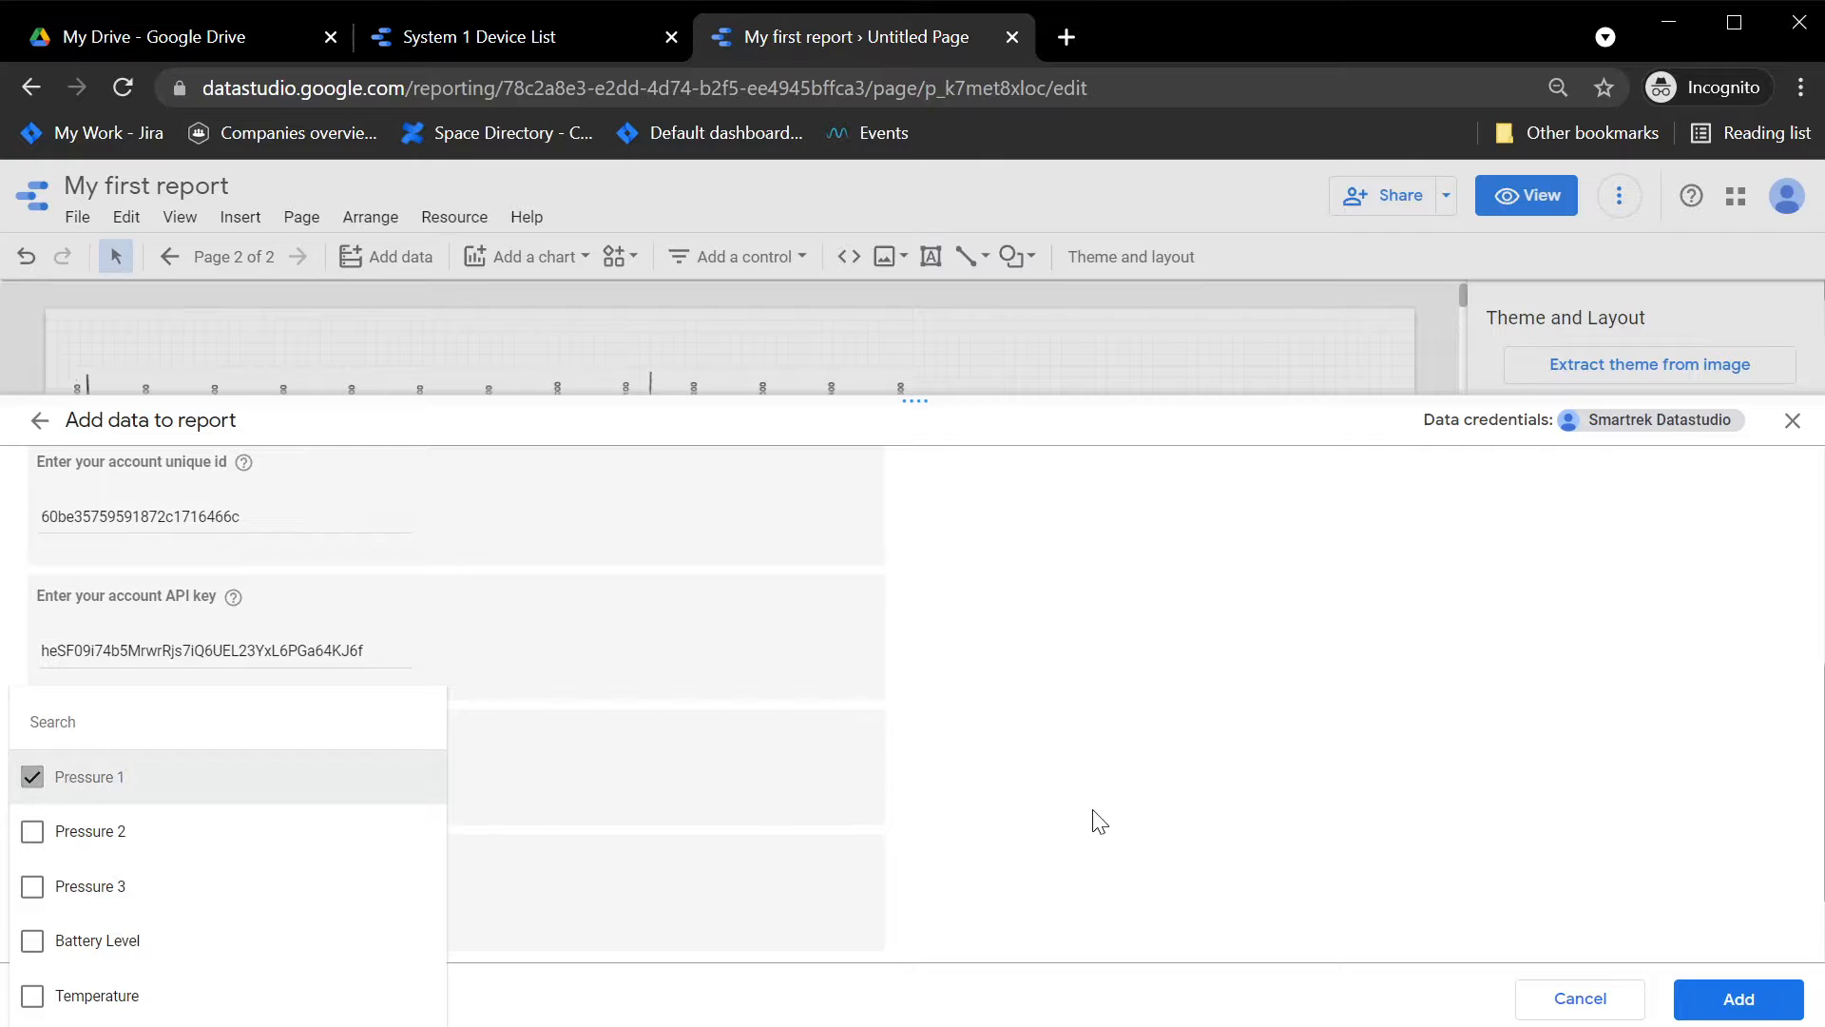
{"action": "left_click", "coordinate": [1093, 819]}
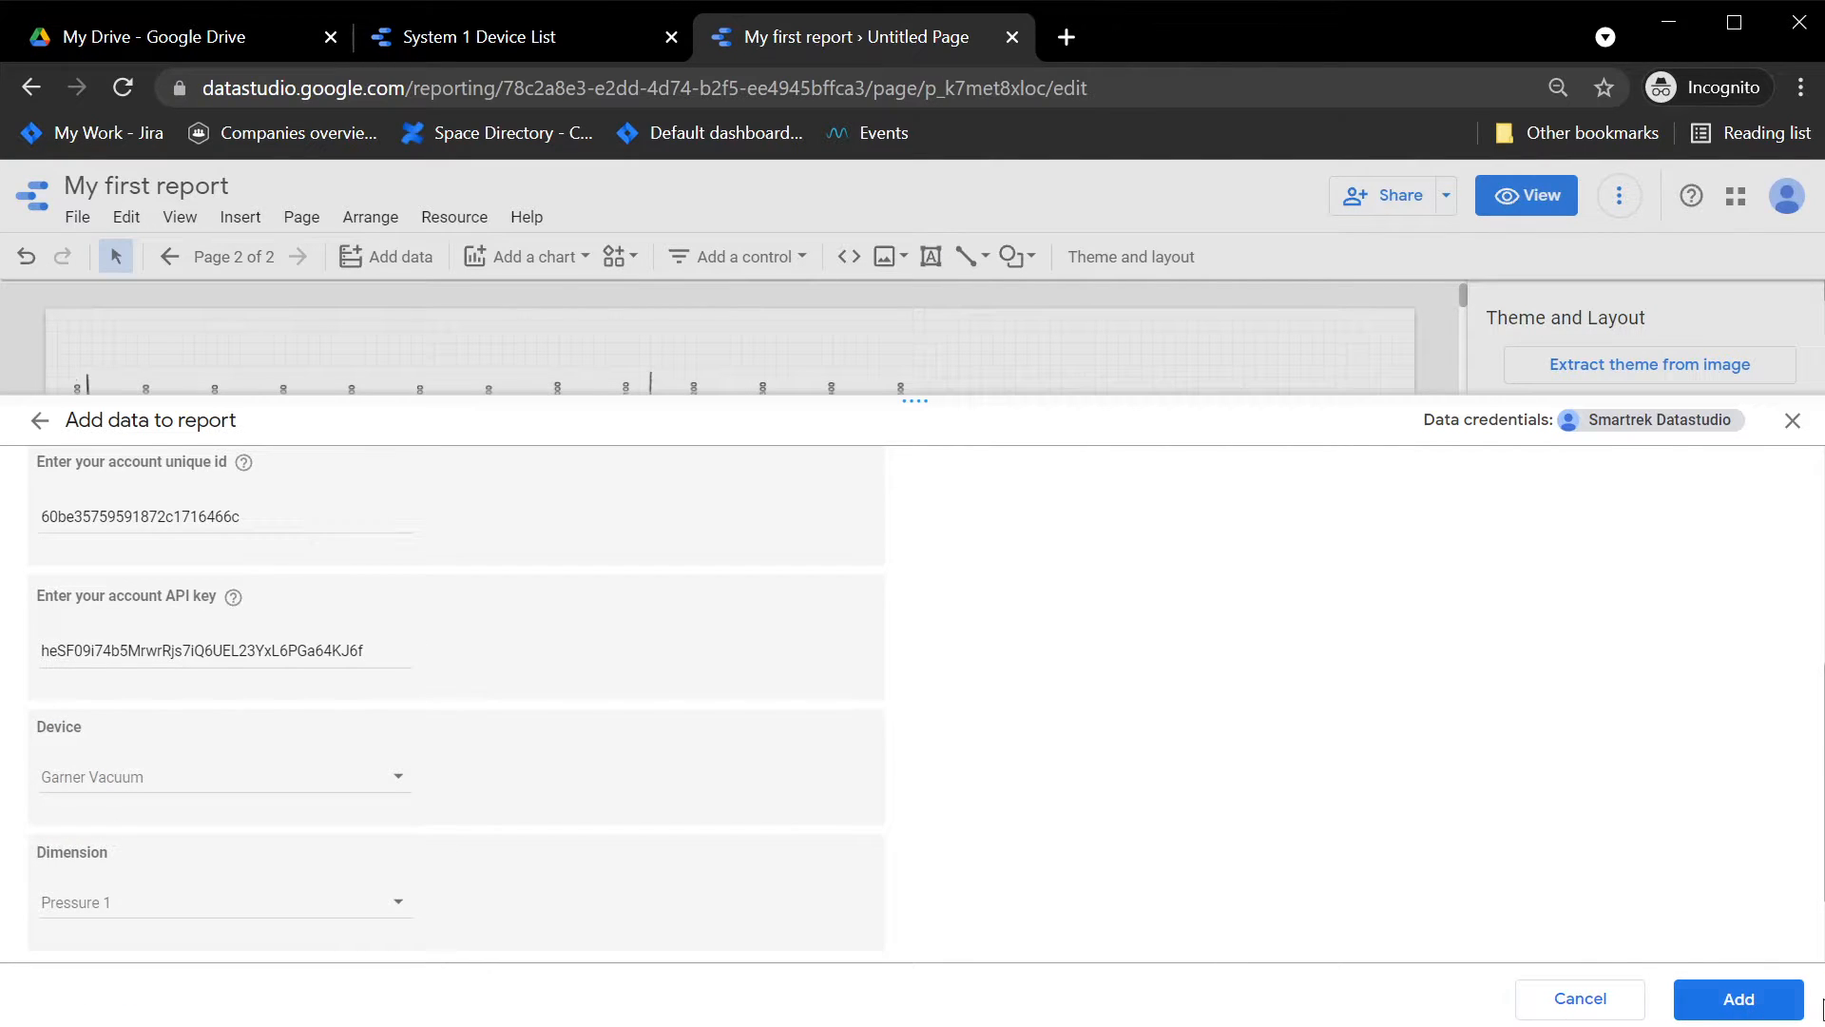
{"action": "left_click", "coordinate": [1739, 999]}
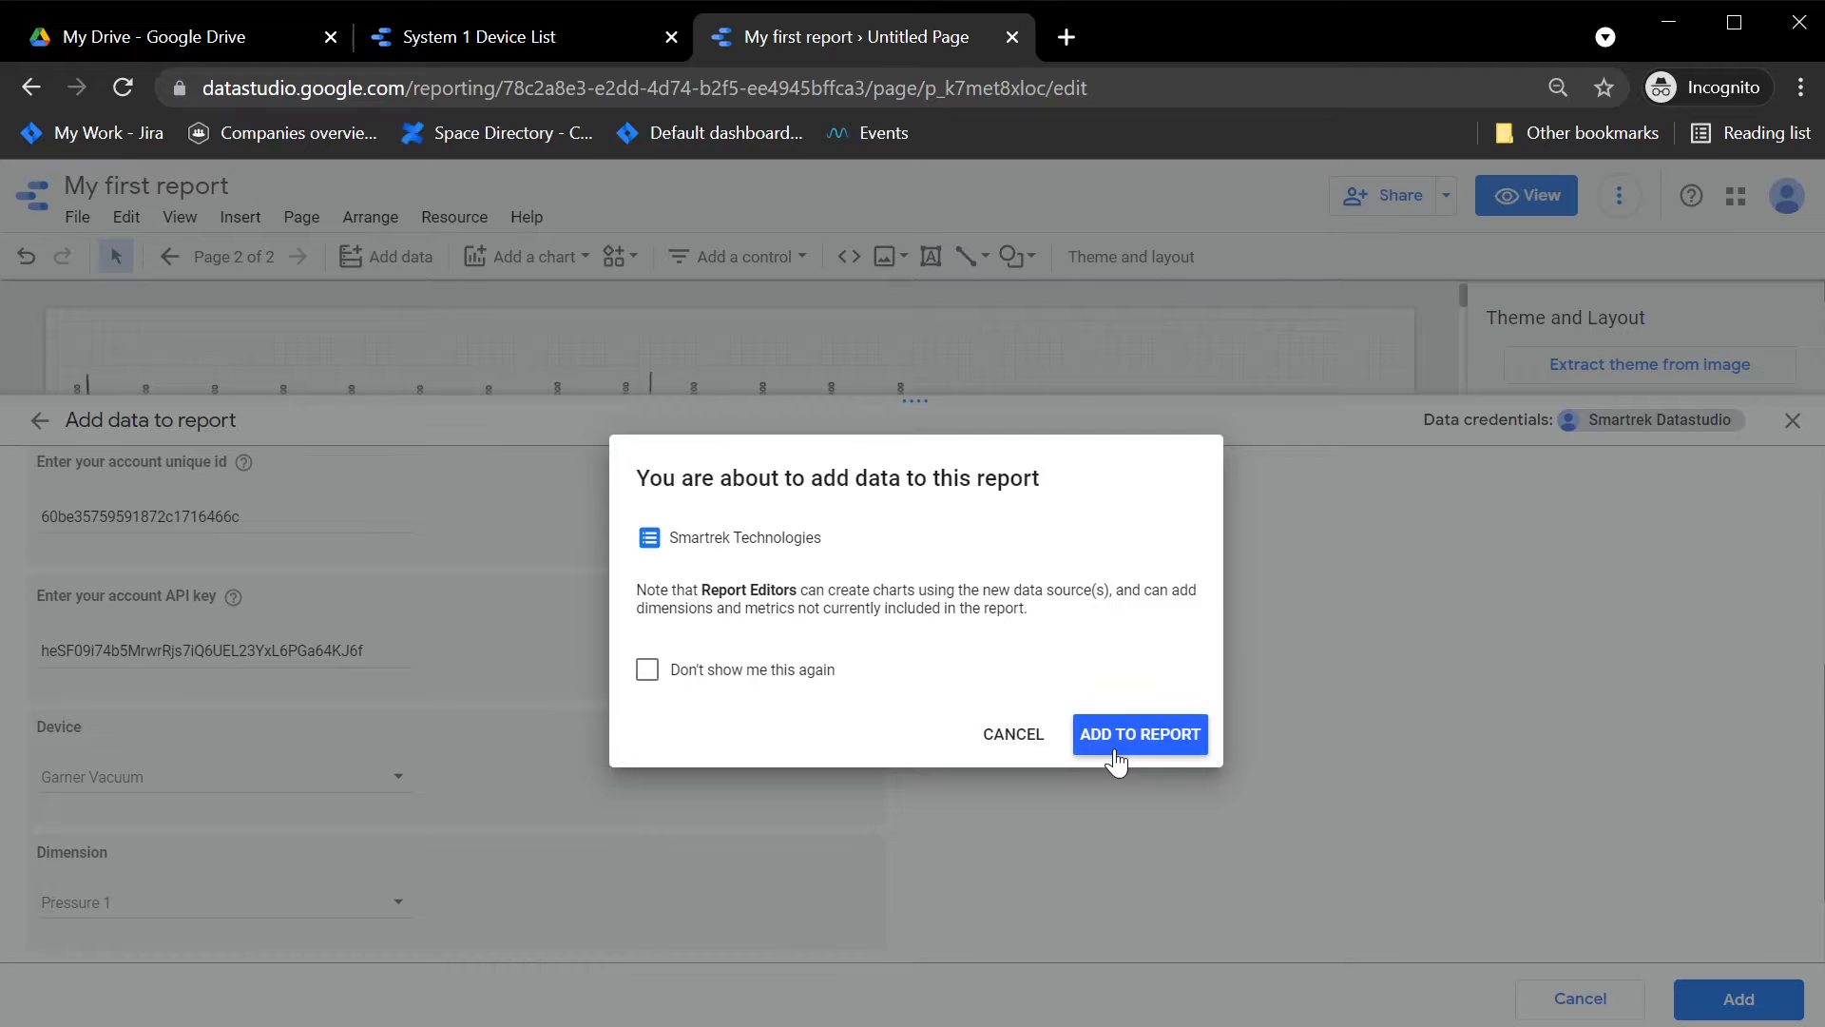
{"action": "left_click", "coordinate": [1117, 746]}
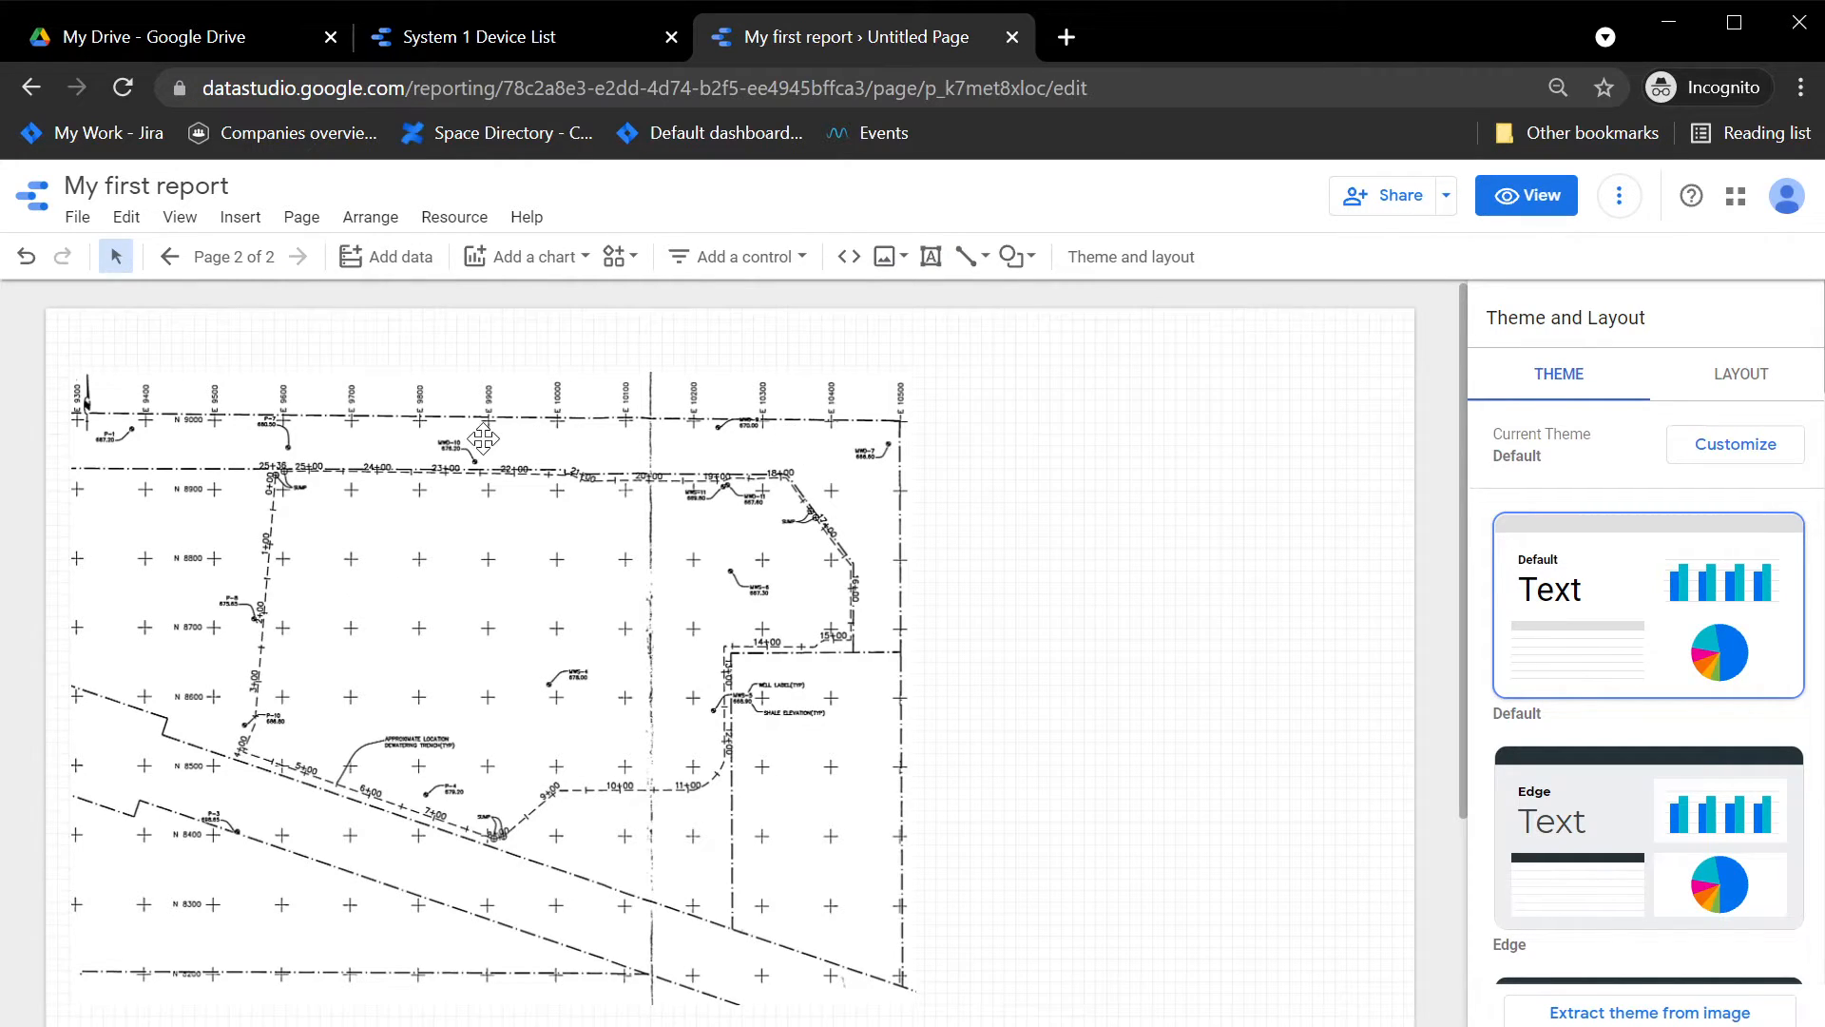
{"action": "left_click", "coordinate": [272, 505]}
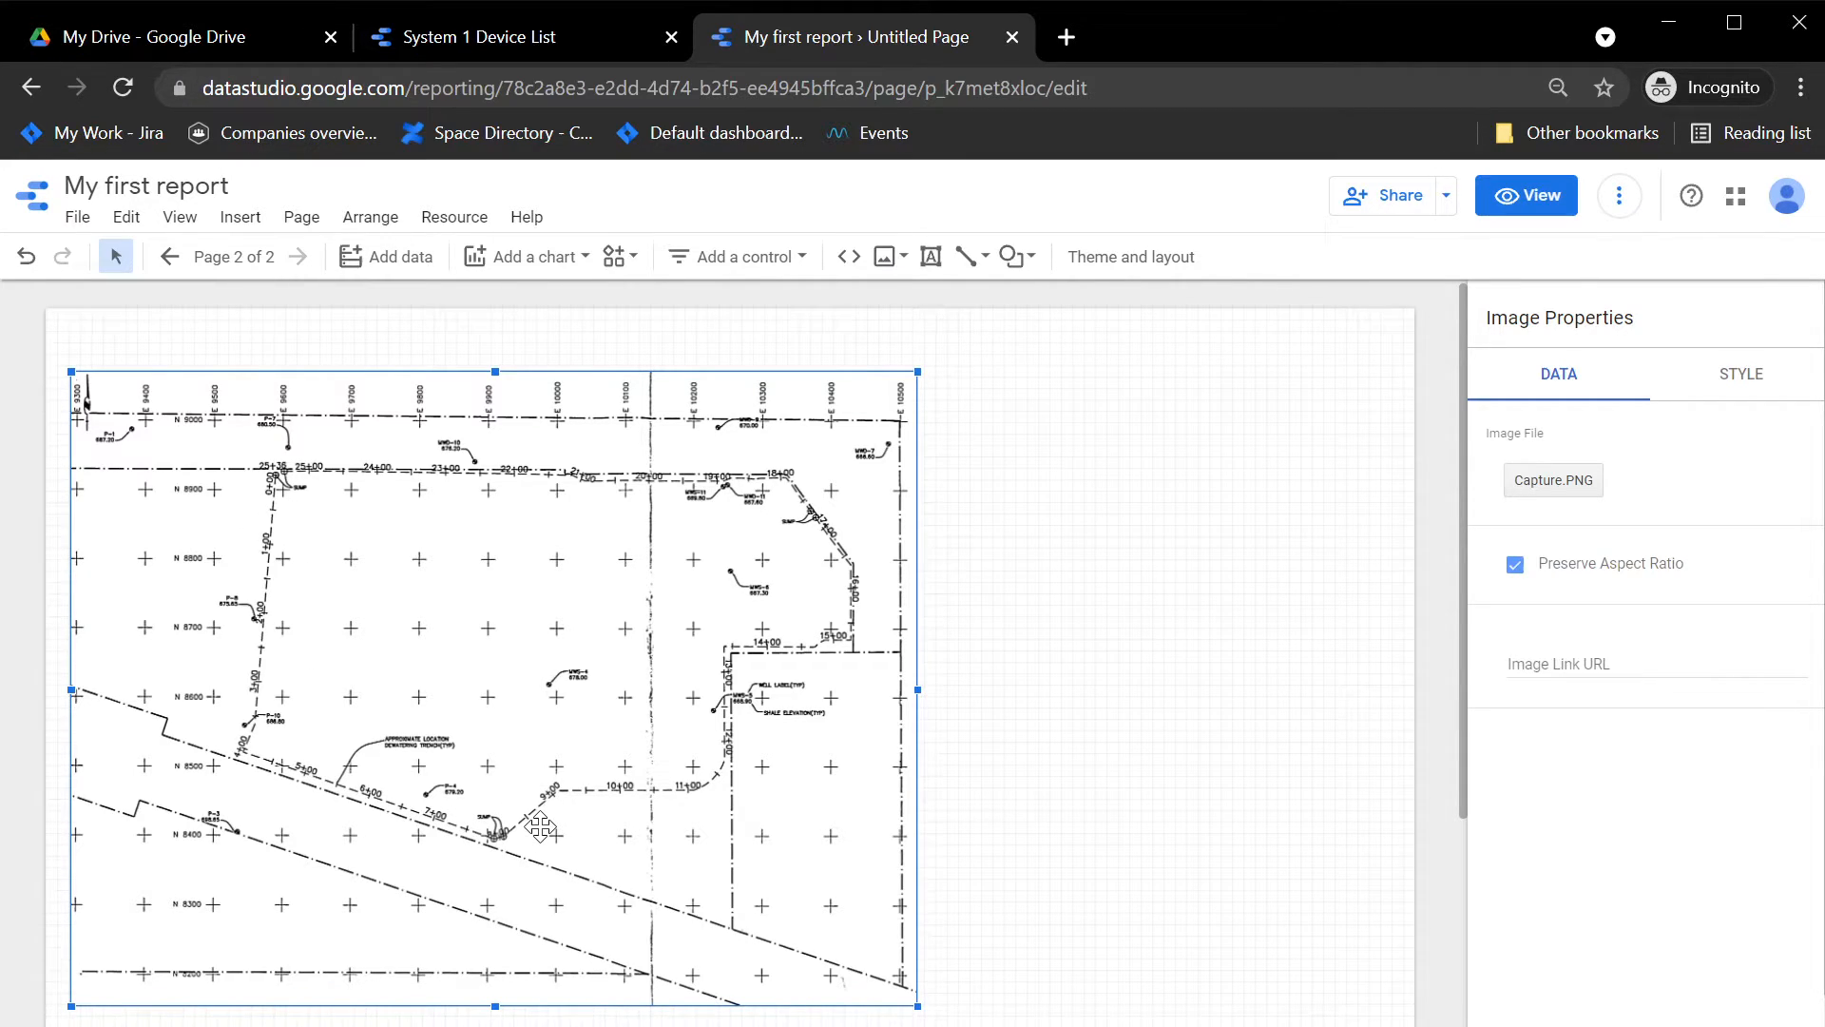
{"action": "left_click", "coordinate": [1047, 690]}
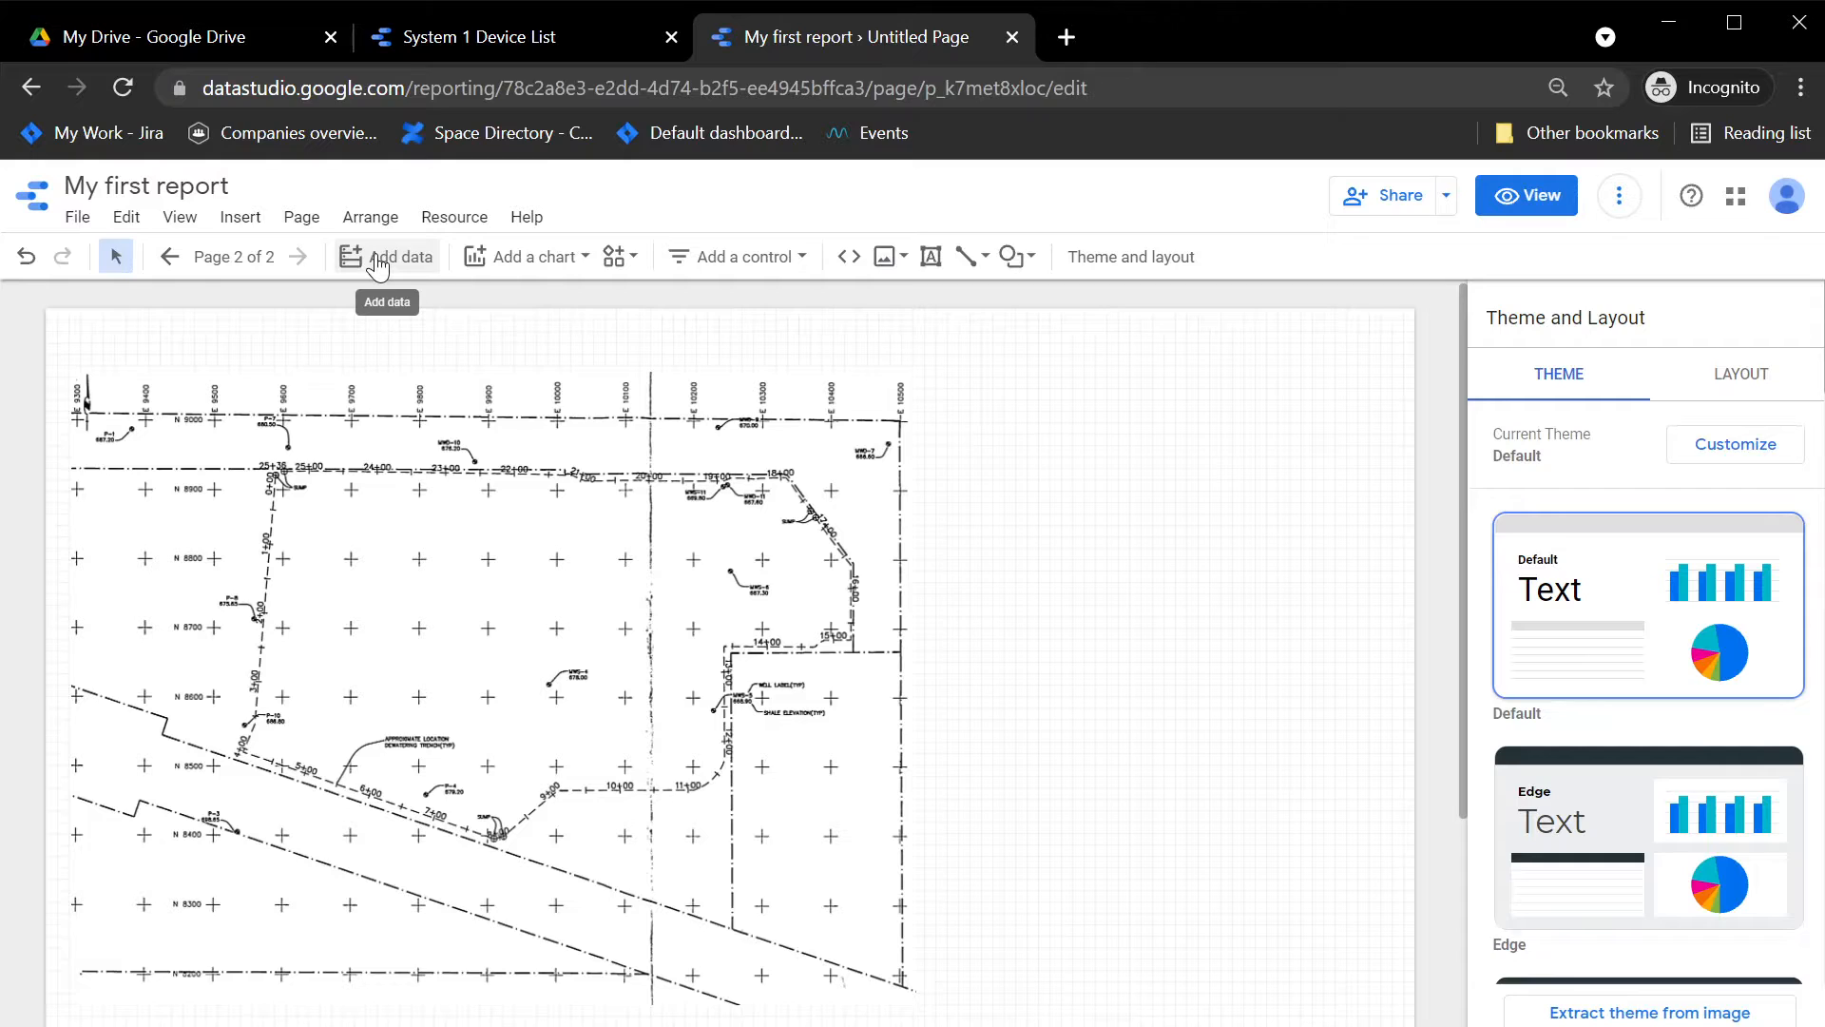
Step: Add a scorecard chart in the blank area beside the site plan
{"action": "left_click", "coordinate": [515, 258]}
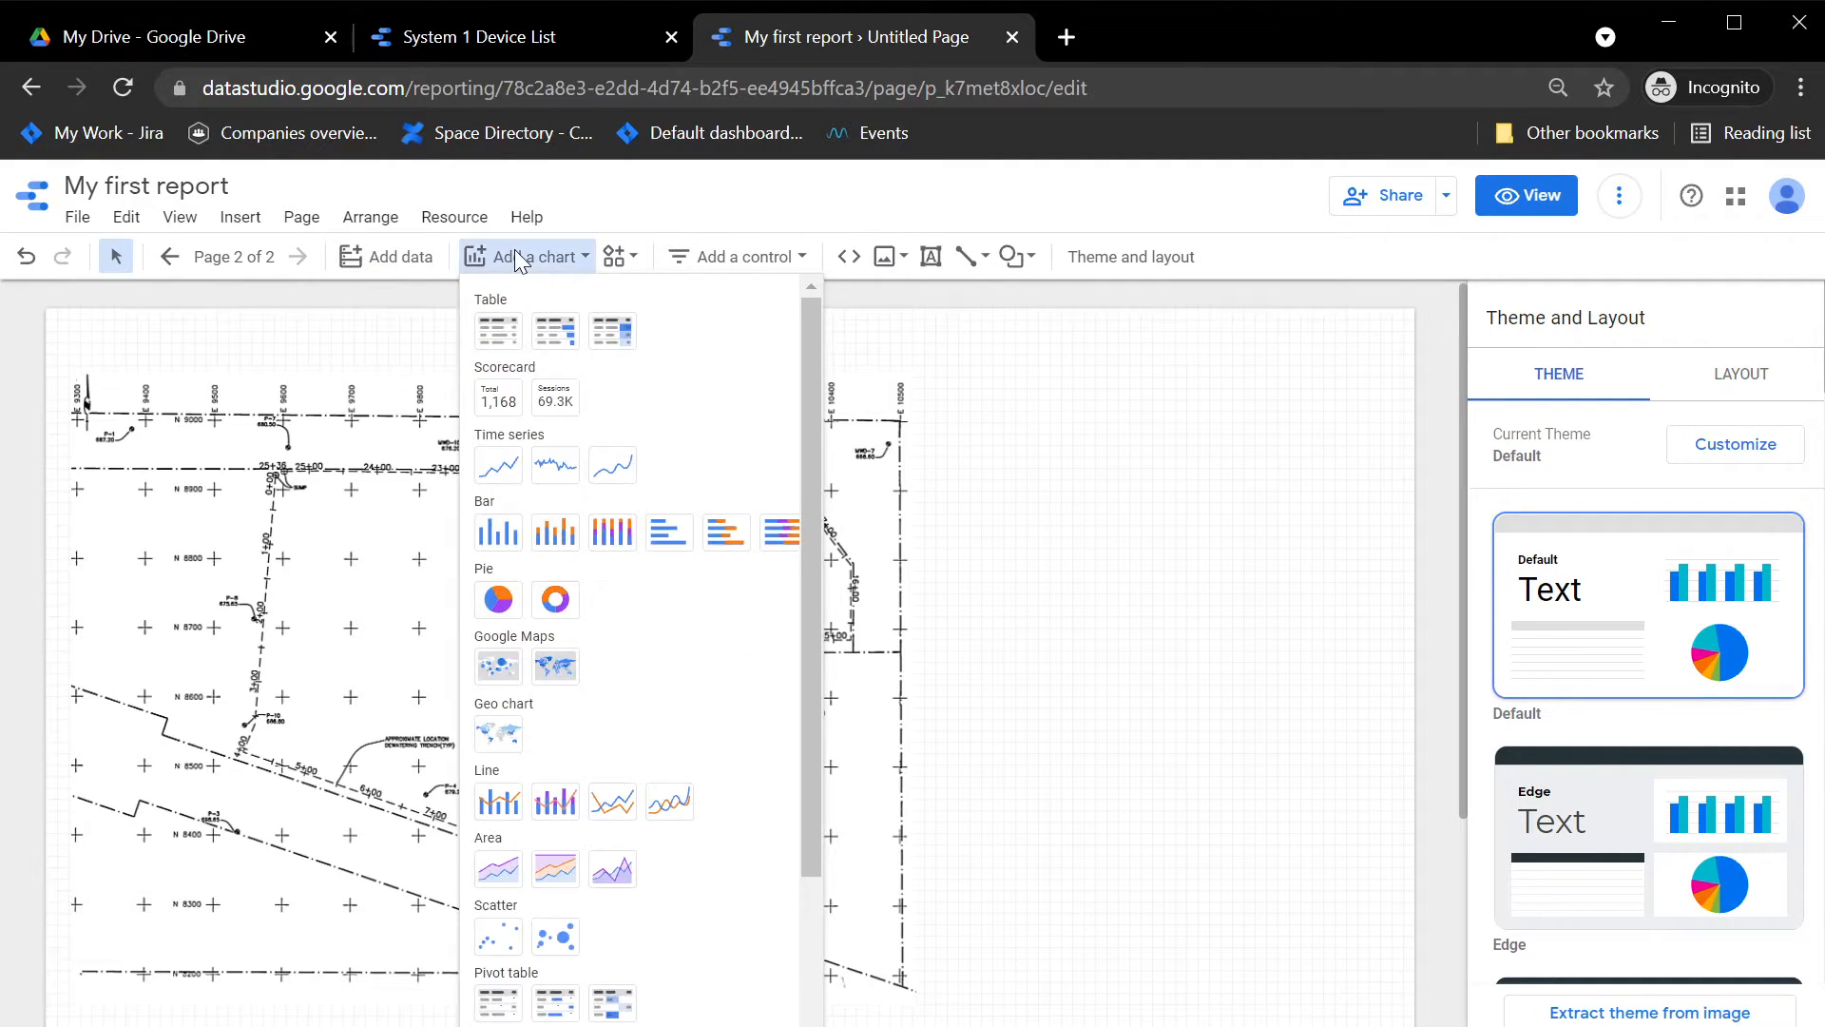
{"action": "left_click", "coordinate": [496, 407]}
{"action": "left_click", "coordinate": [998, 462]}
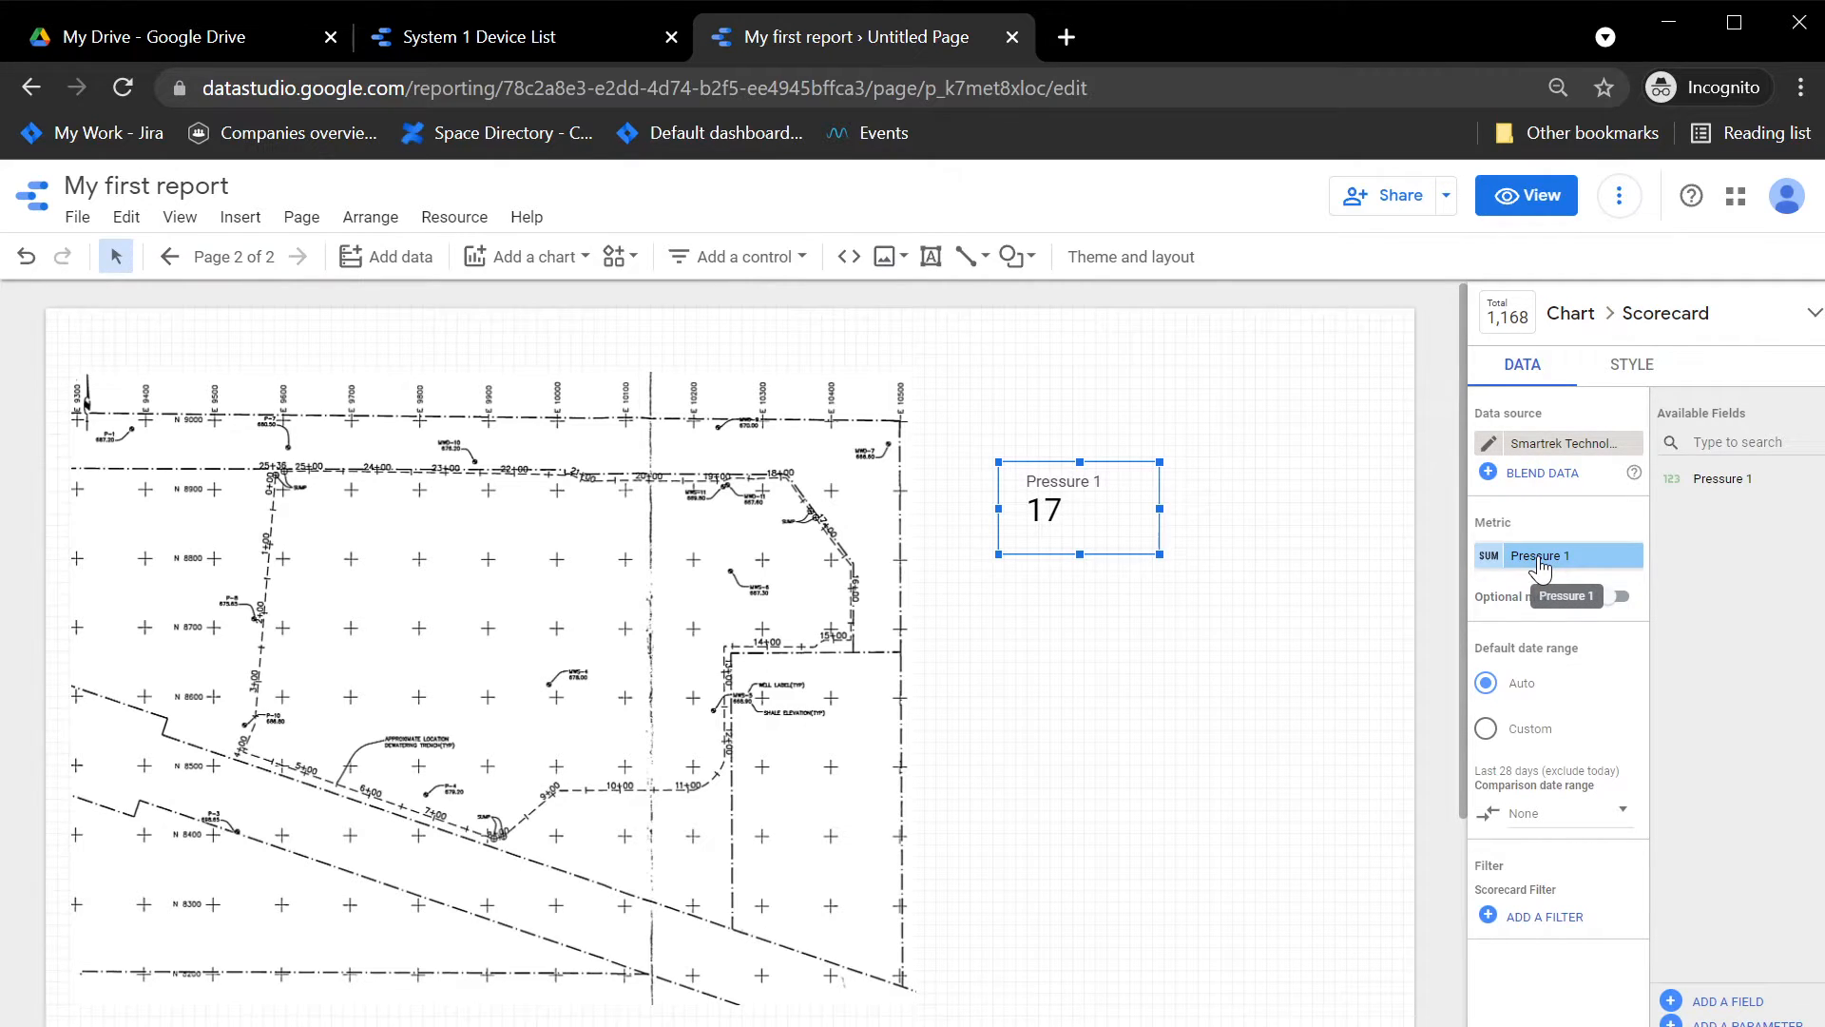
Step: Rename the scorecard's data source field as Garner Vacuum Pressure 1
{"action": "left_click", "coordinate": [1487, 443]}
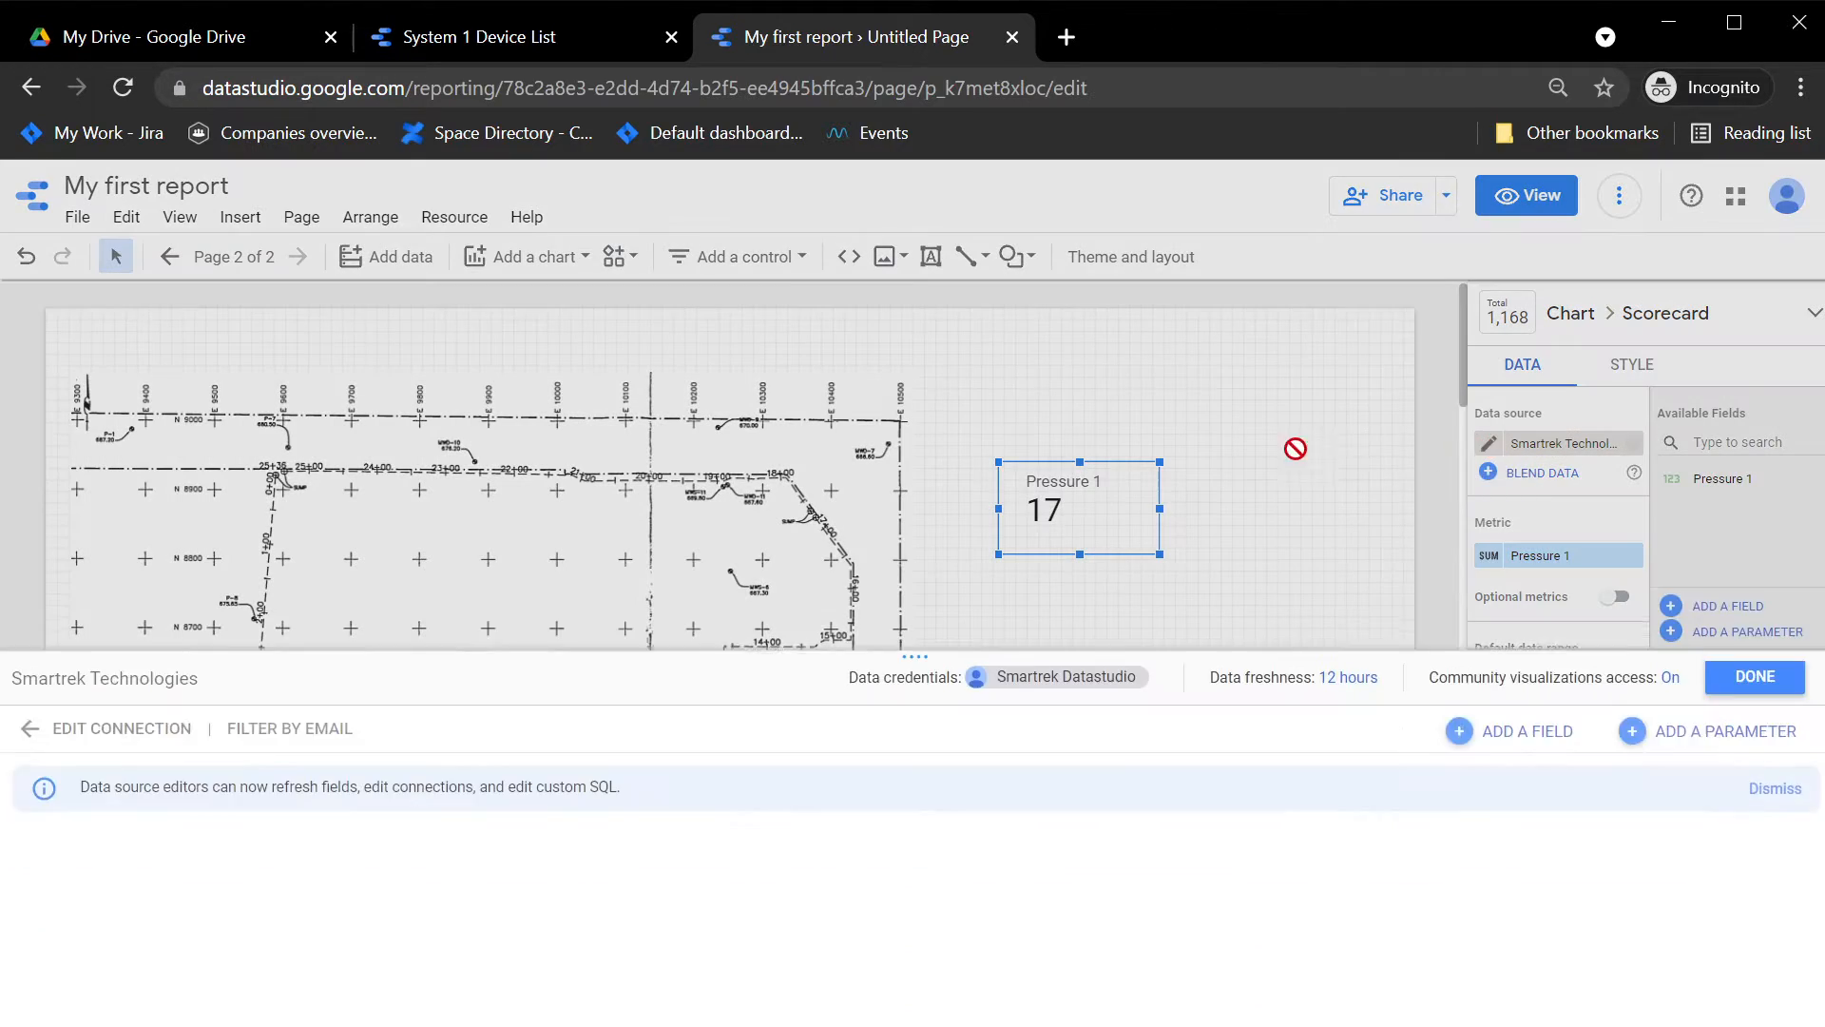
{"action": "left_click", "coordinate": [132, 835]}
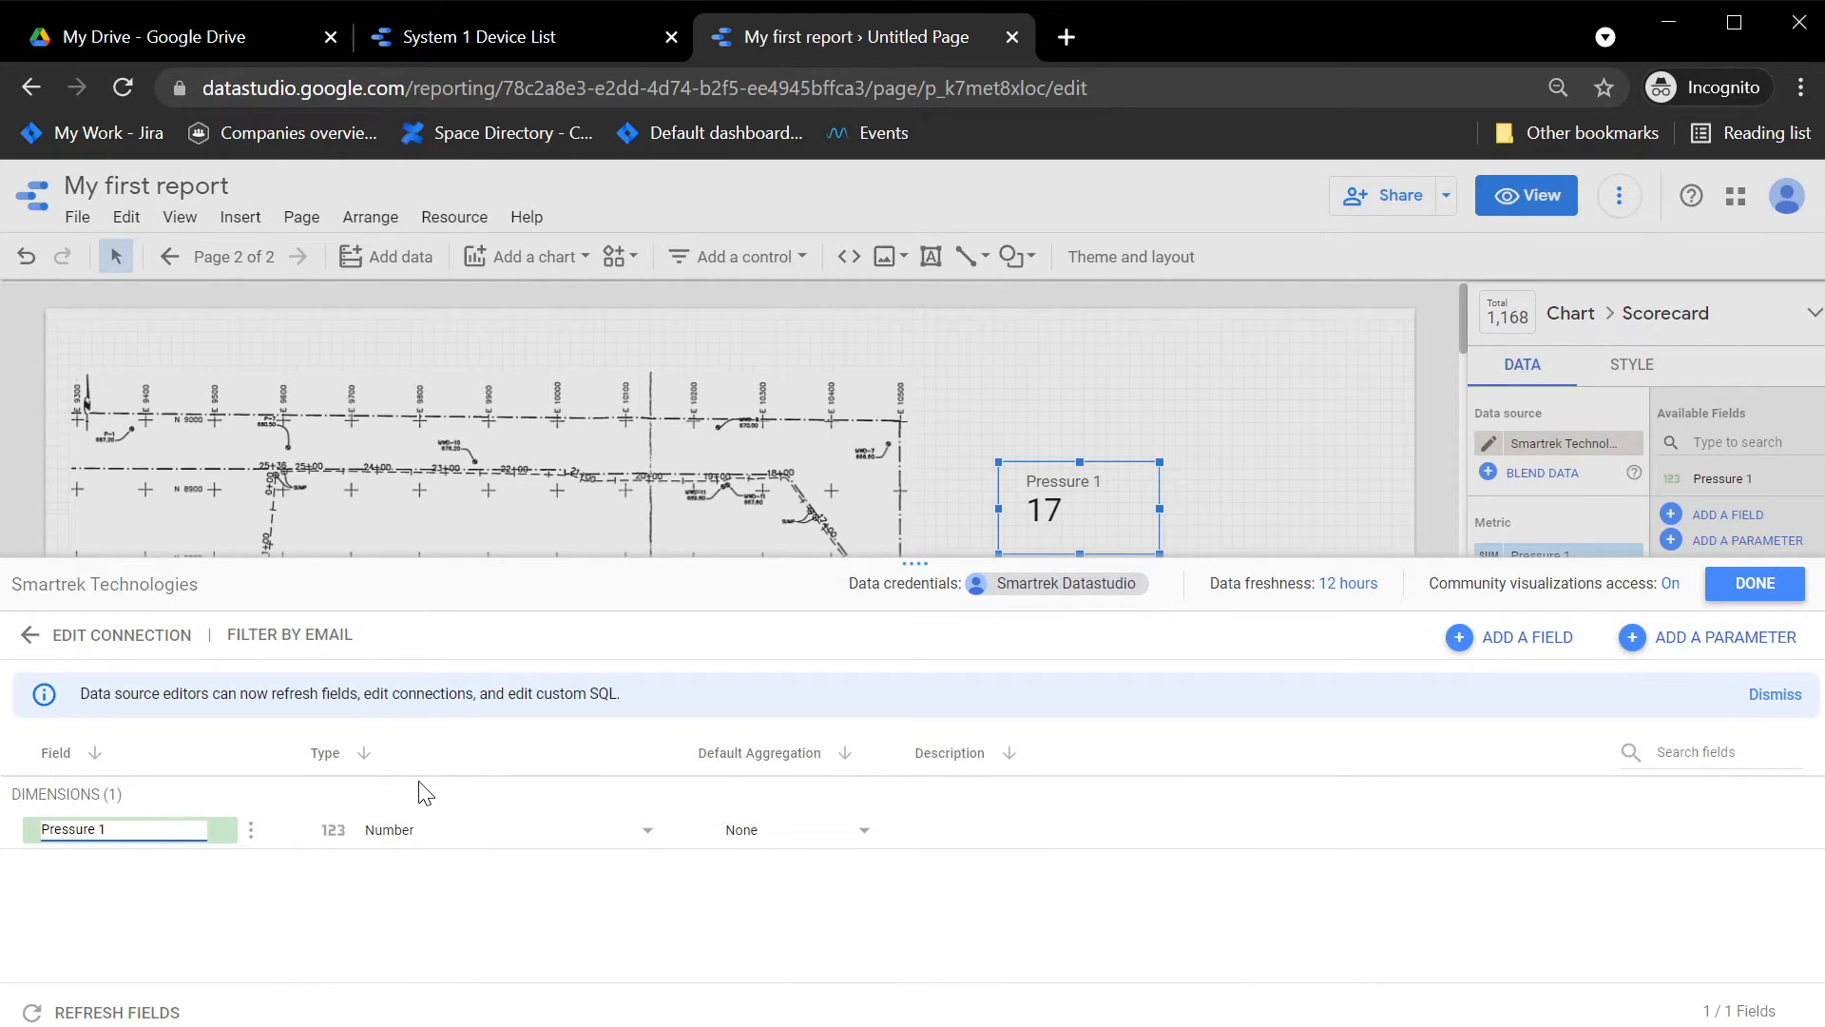
{"action": "type", "text": "Garner Vacuum"}
{"action": "left_click", "coordinate": [1045, 946]}
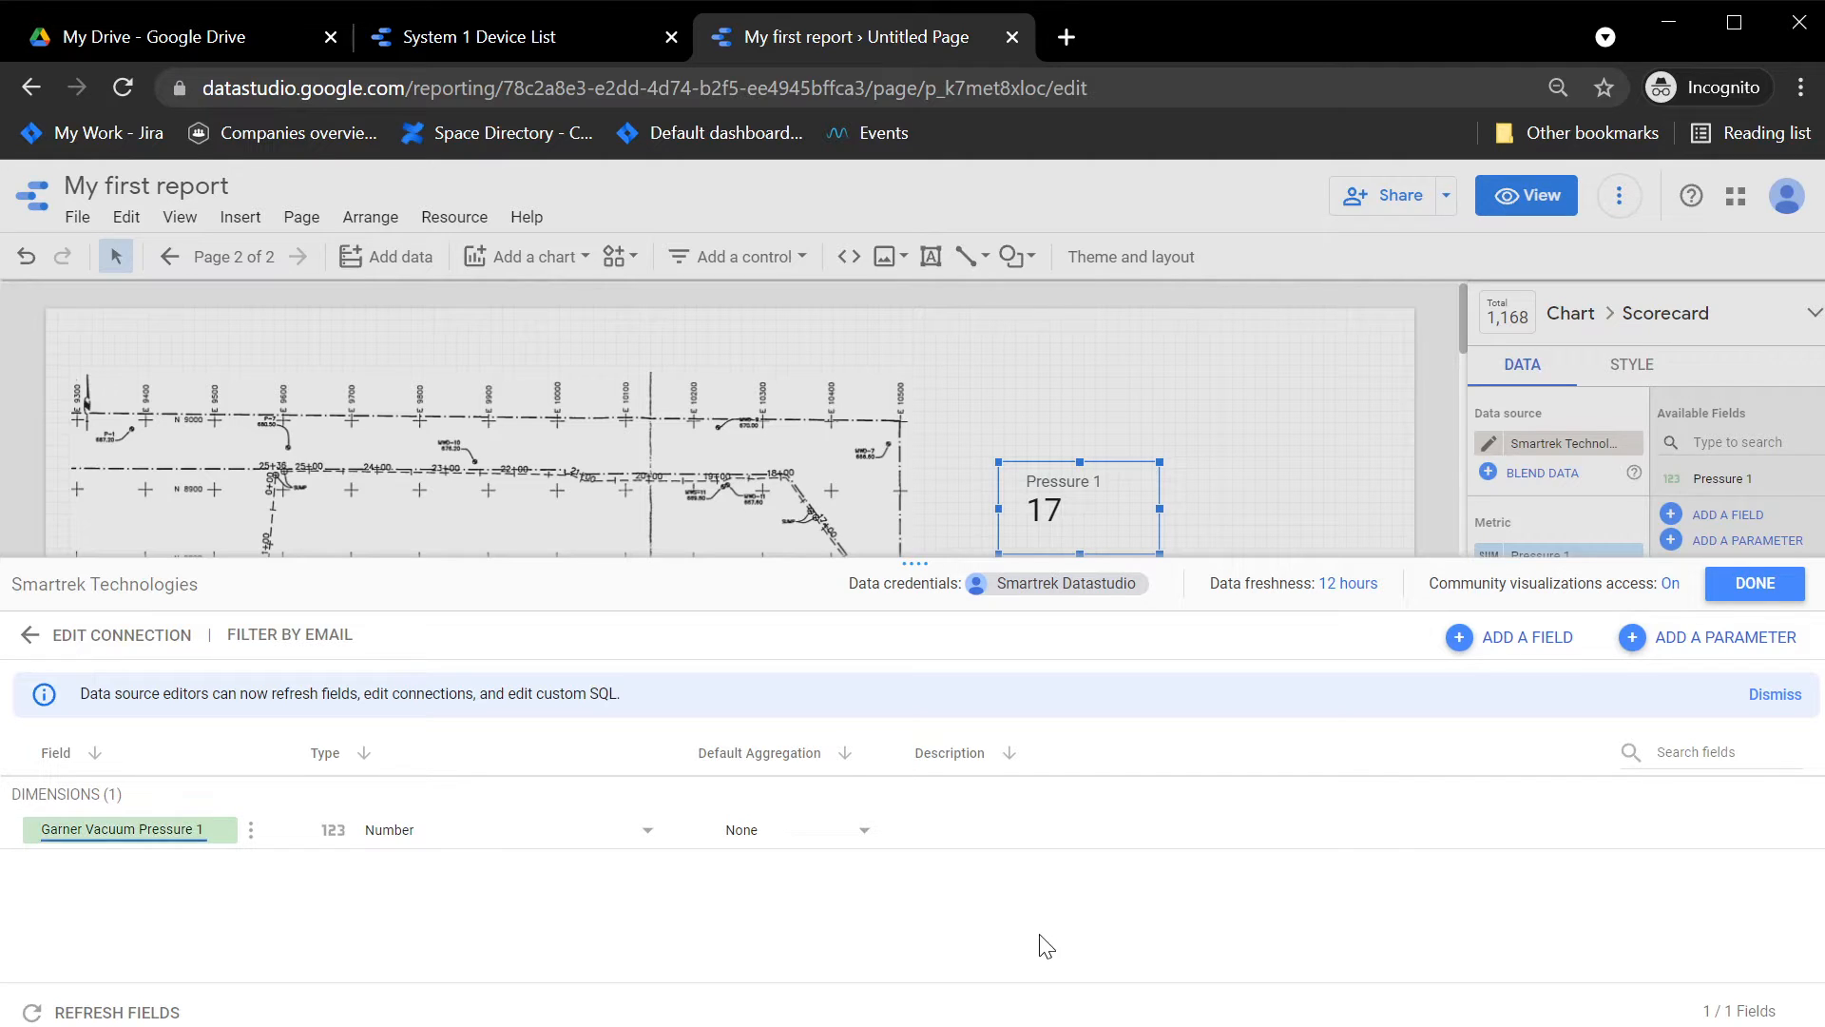
{"action": "left_click", "coordinate": [1755, 584]}
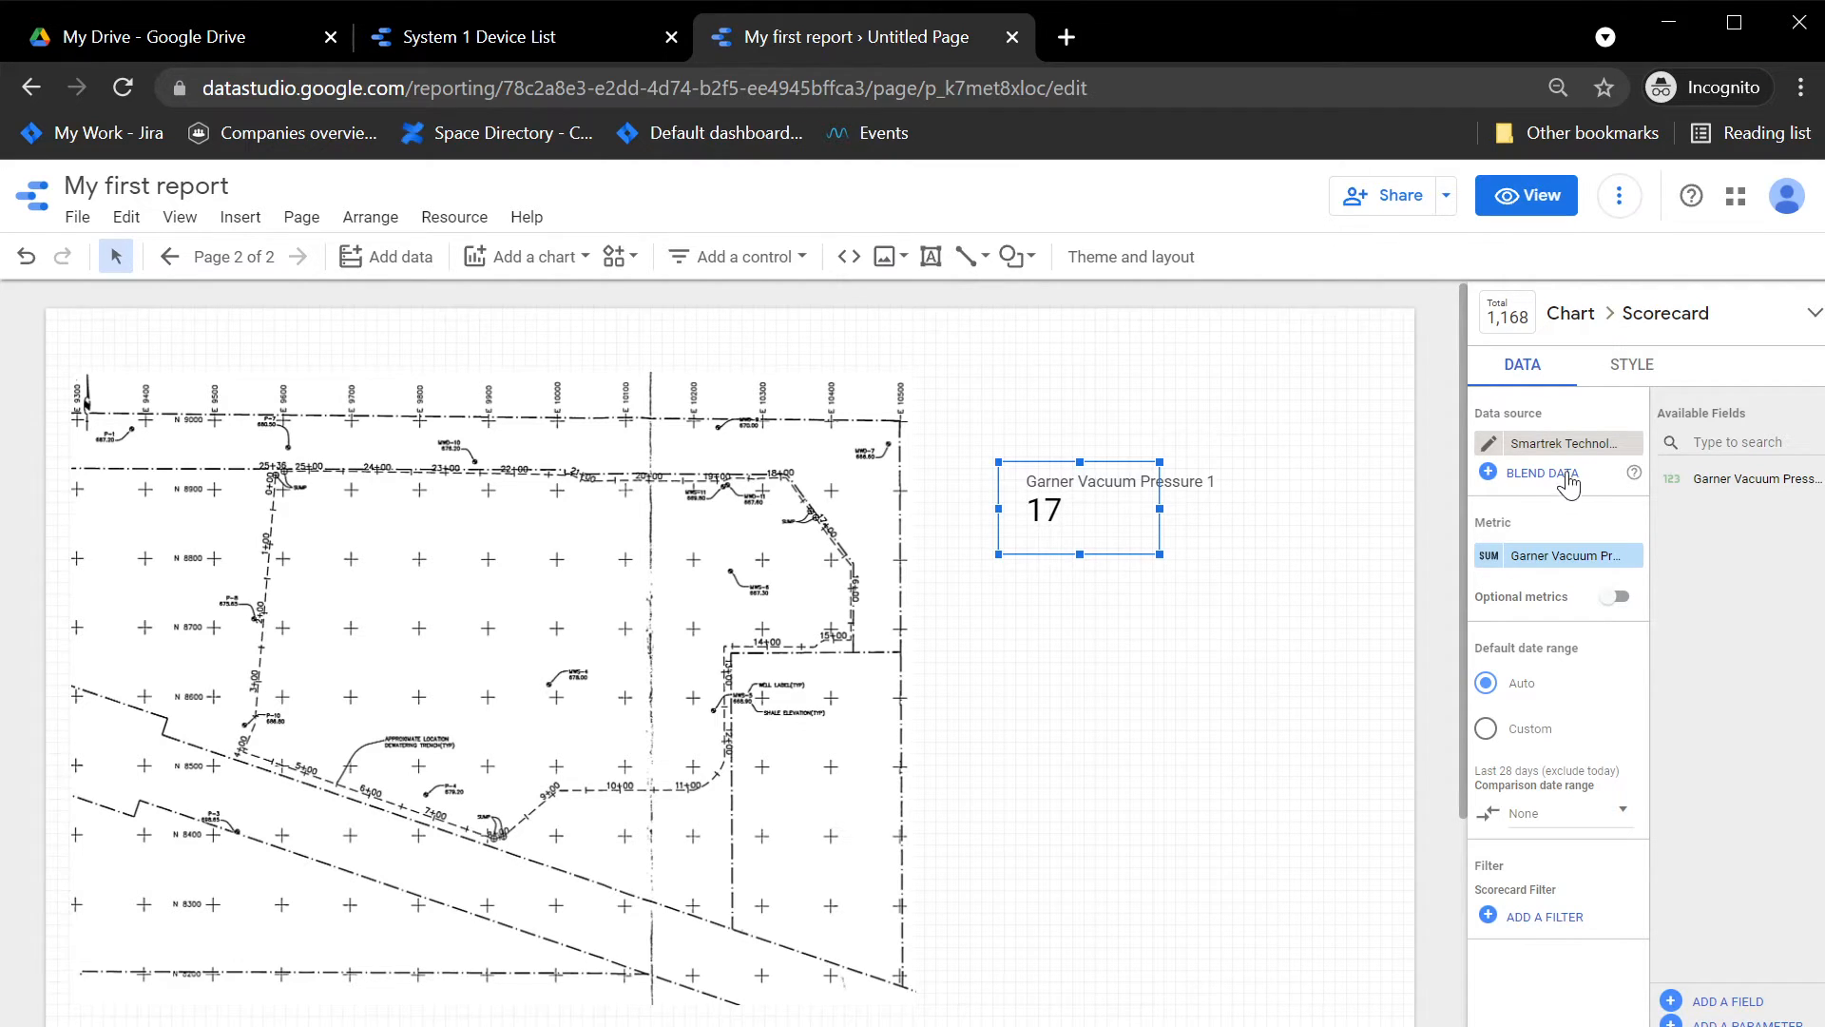
Step: Append the unit (in hg) to the Garner Vacuum Pressure 1 field name in the data source
{"action": "left_click", "coordinate": [1485, 444]}
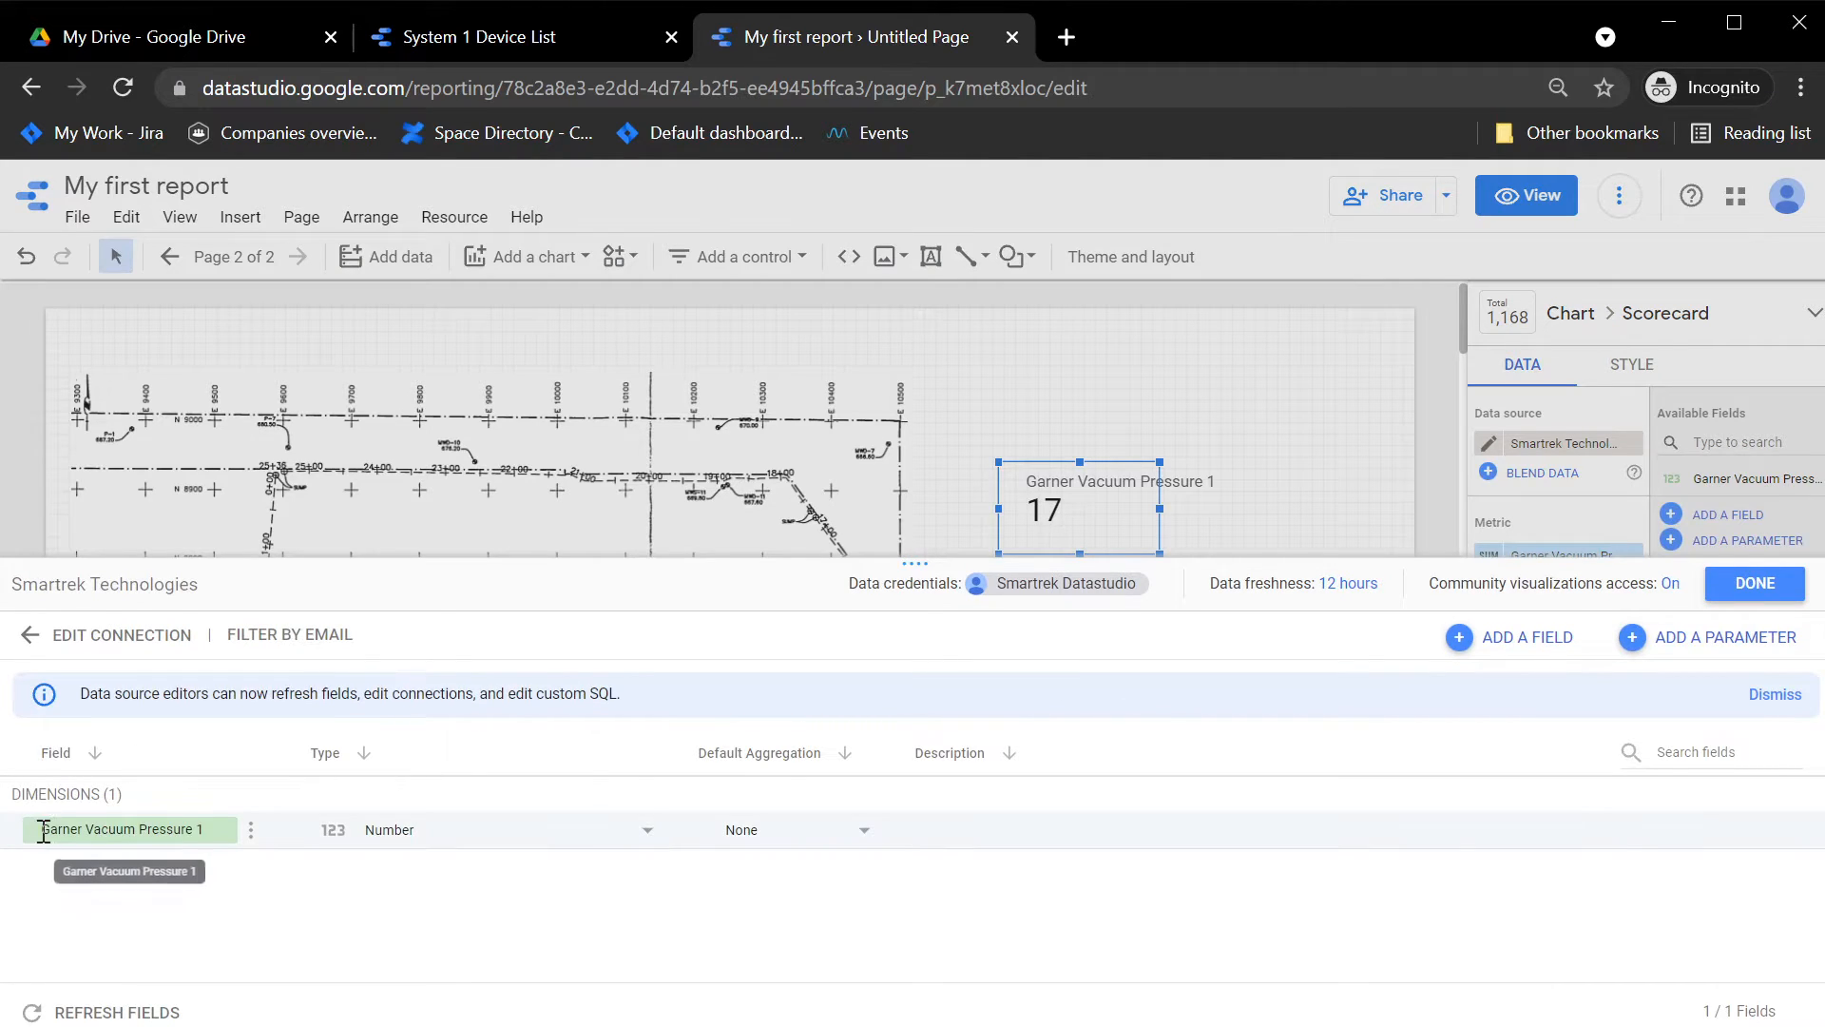
{"action": "left_click", "coordinate": [203, 833]}
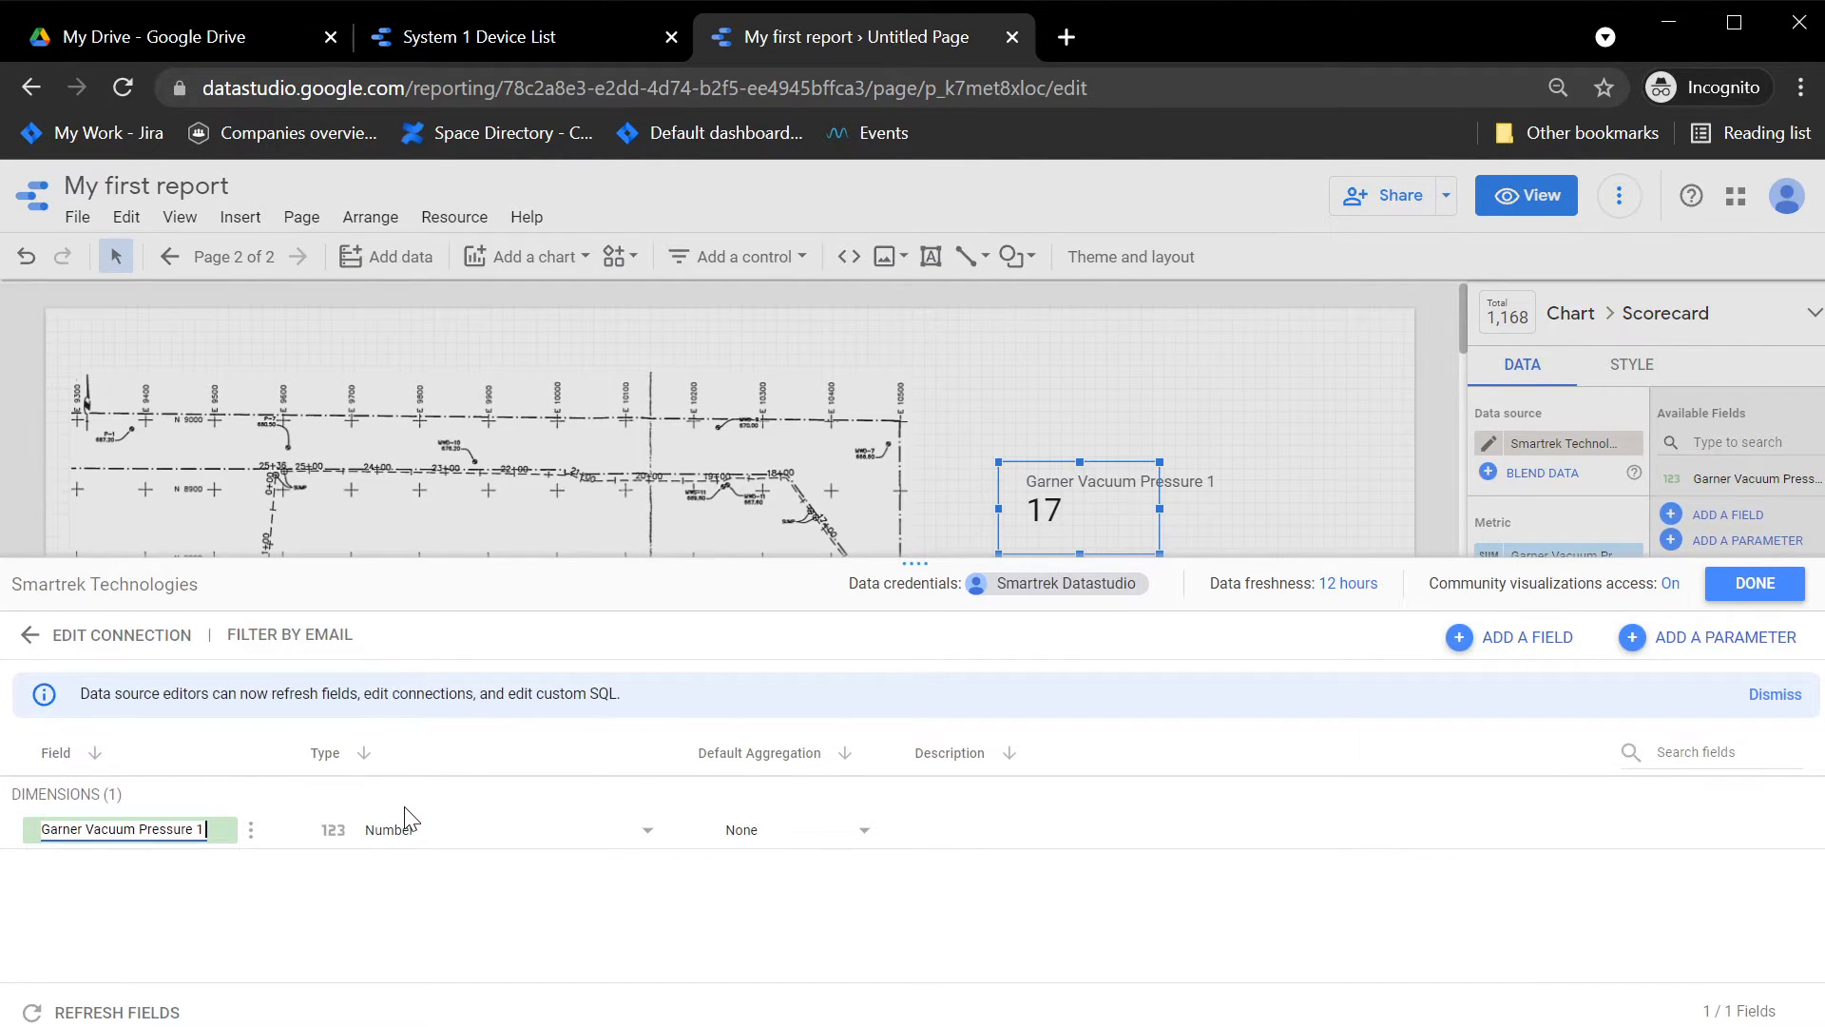
{"action": "type", "text": "(in hg"}
{"action": "left_click", "coordinate": [1766, 595]}
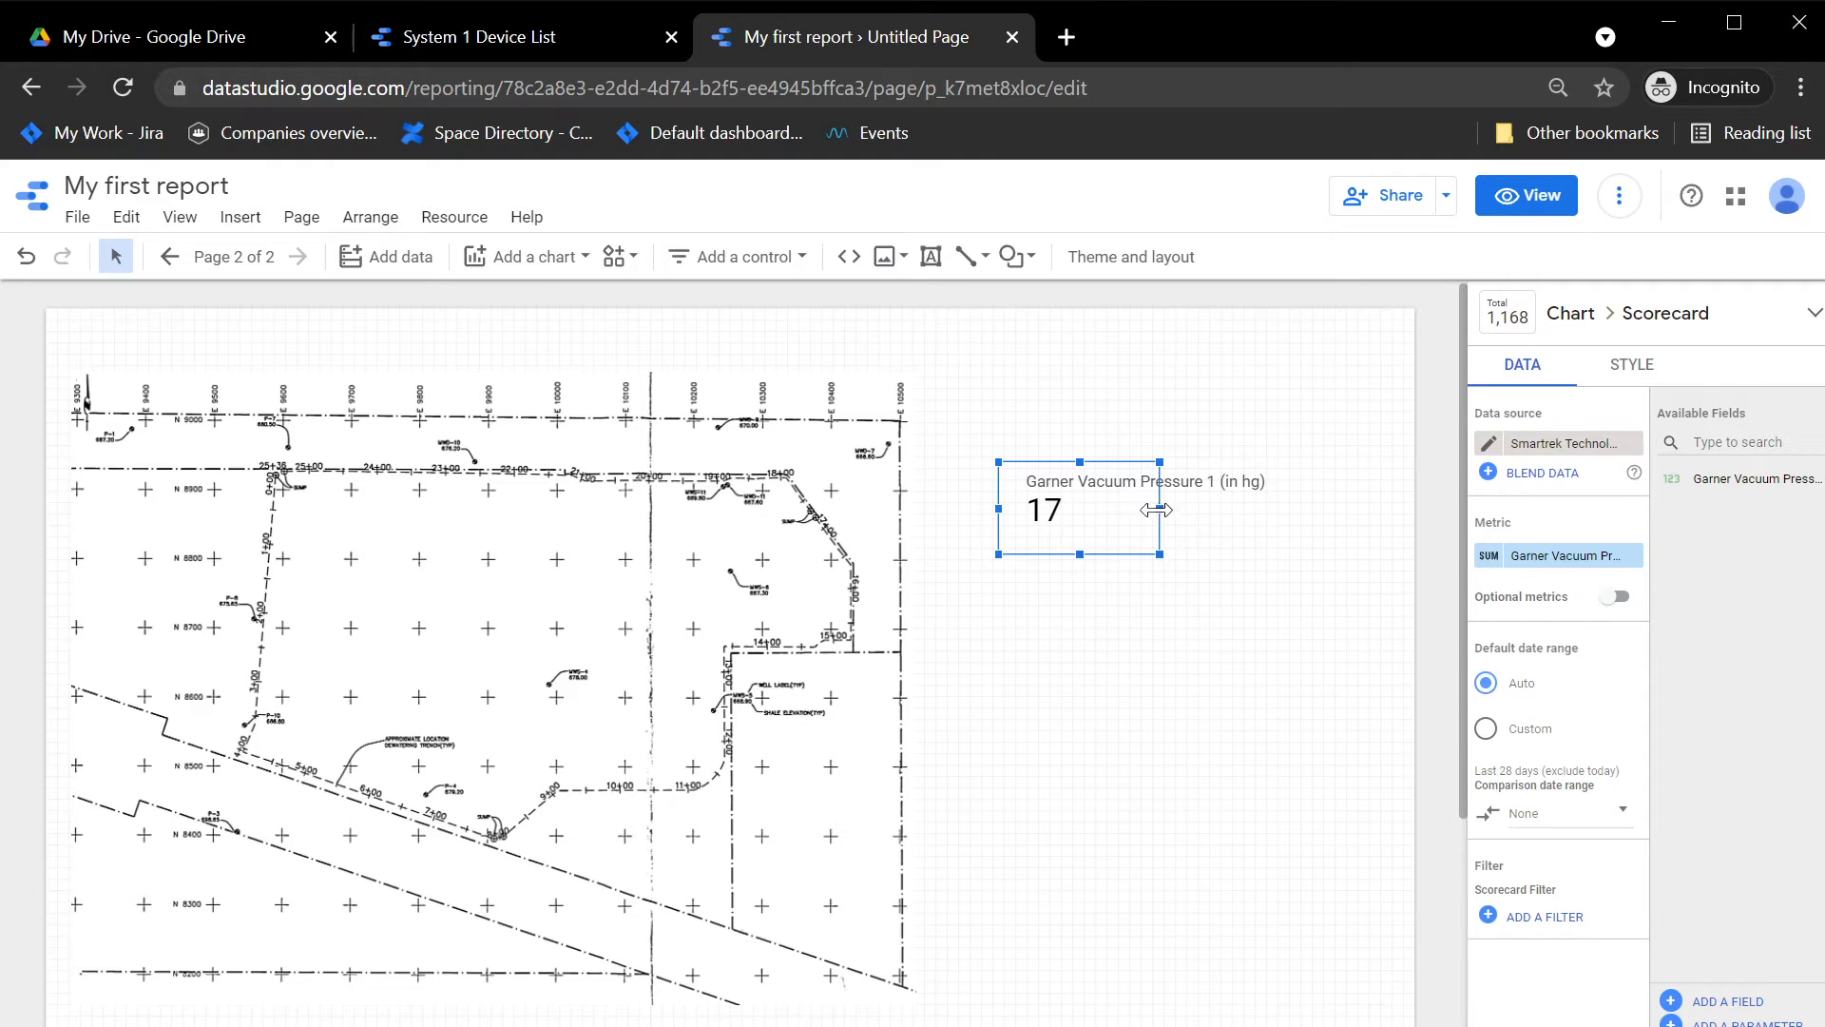
Step: Widen the scorecard and place it over the site plan's upper-left area, with a white background and a border shadow
{"action": "left_click_drag", "start_coordinate": [1160, 508], "coordinate": [380, 545]}
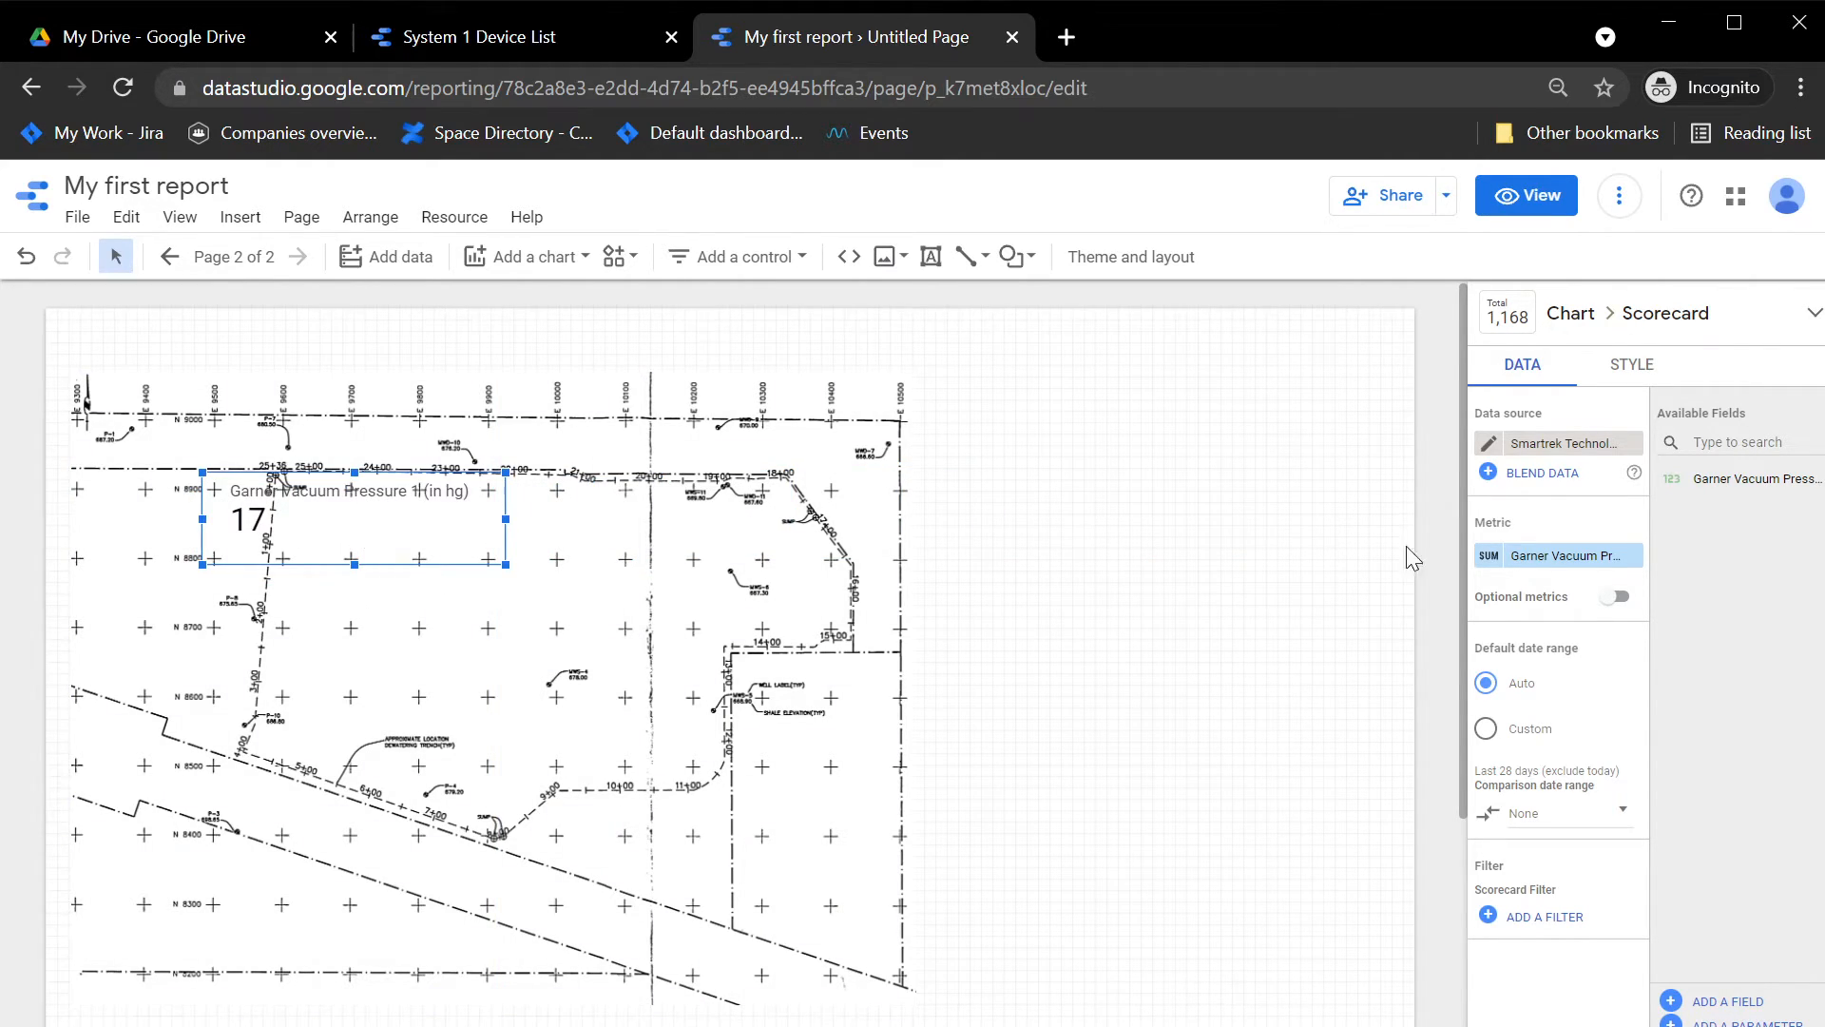
{"action": "left_click", "coordinate": [1632, 365]}
{"action": "scroll", "coordinate": [1716, 658], "scroll_direction": "down", "scroll_amount": 10}
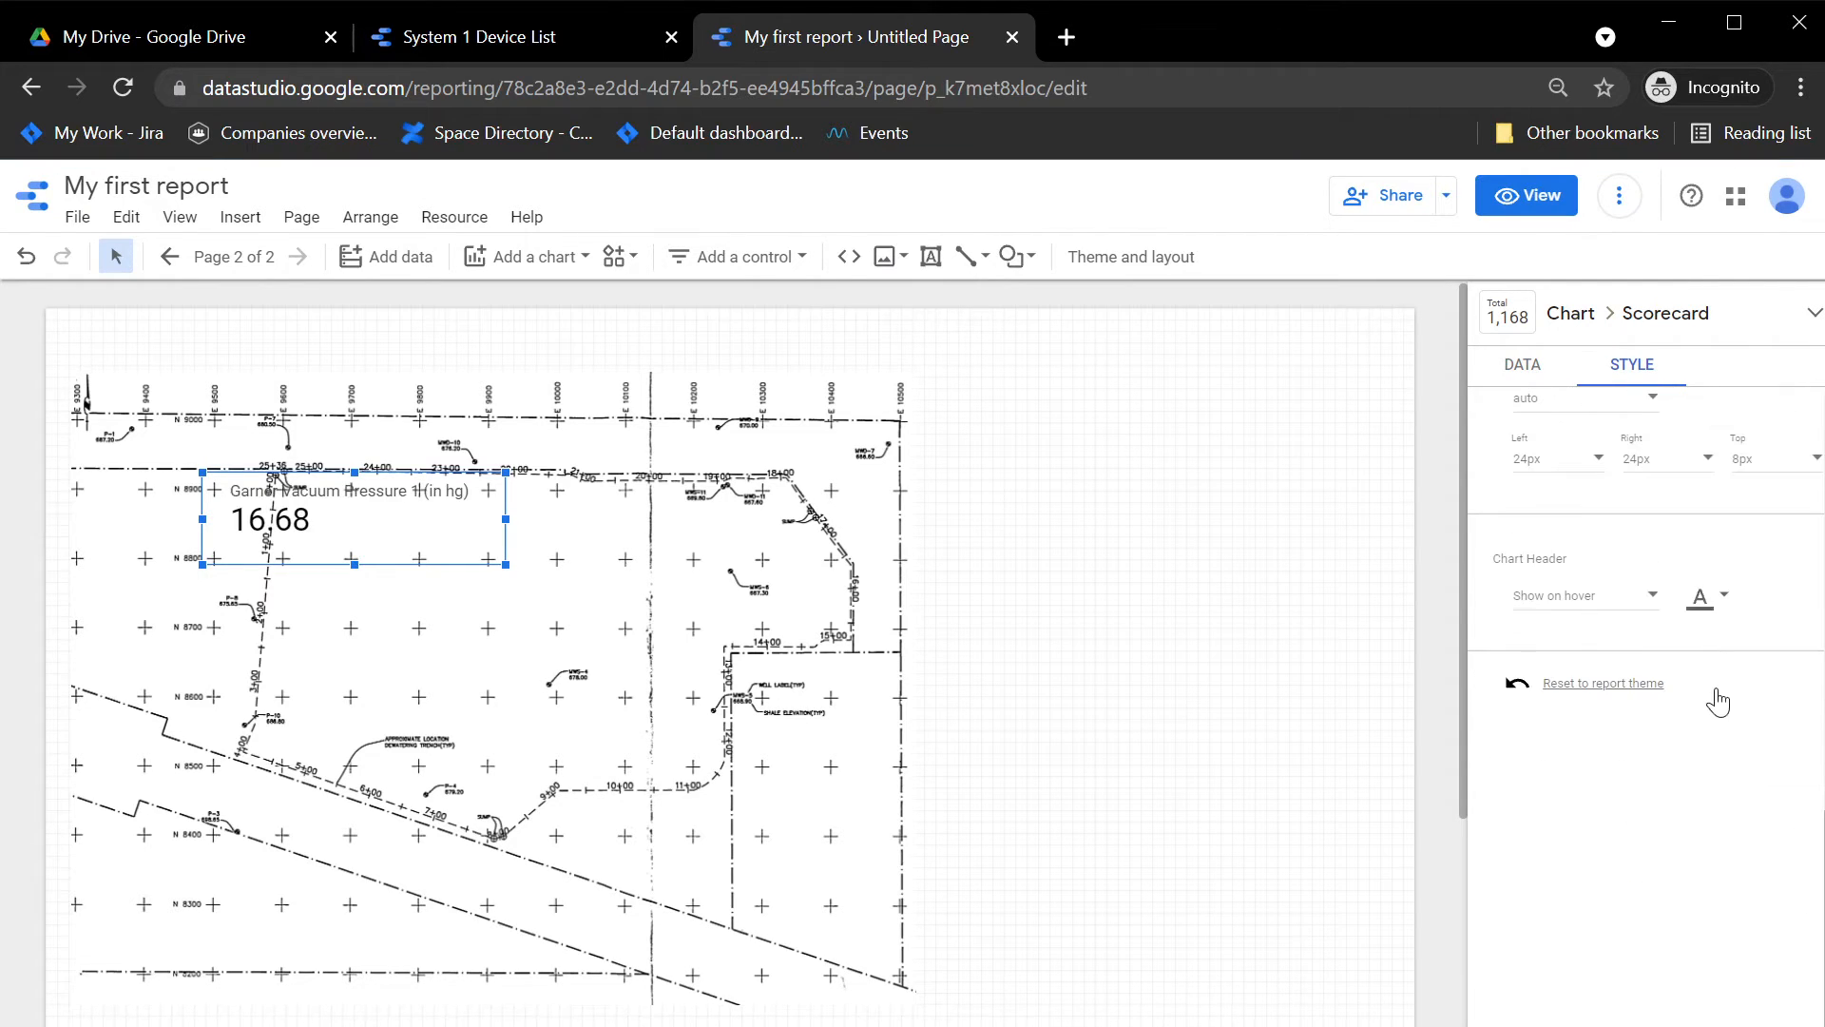
{"action": "scroll", "coordinate": [1702, 616], "scroll_direction": "up", "scroll_amount": 3}
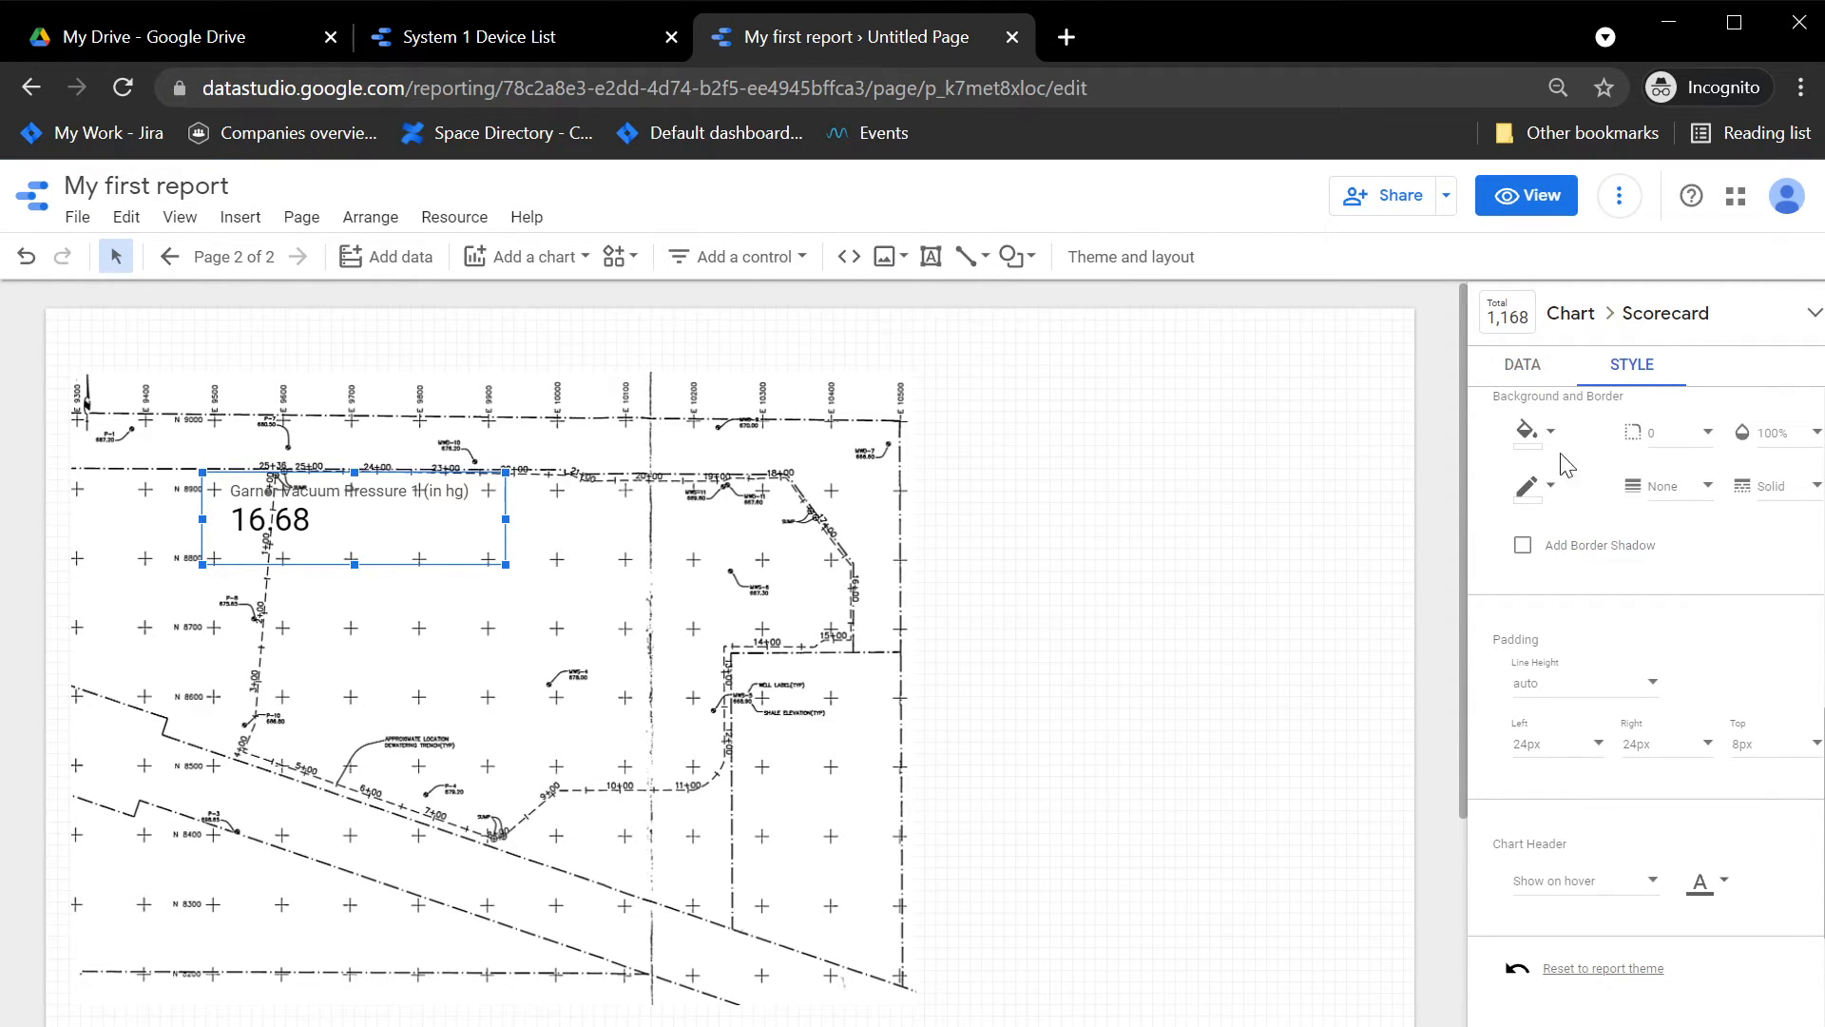
{"action": "left_click", "coordinate": [1518, 443]}
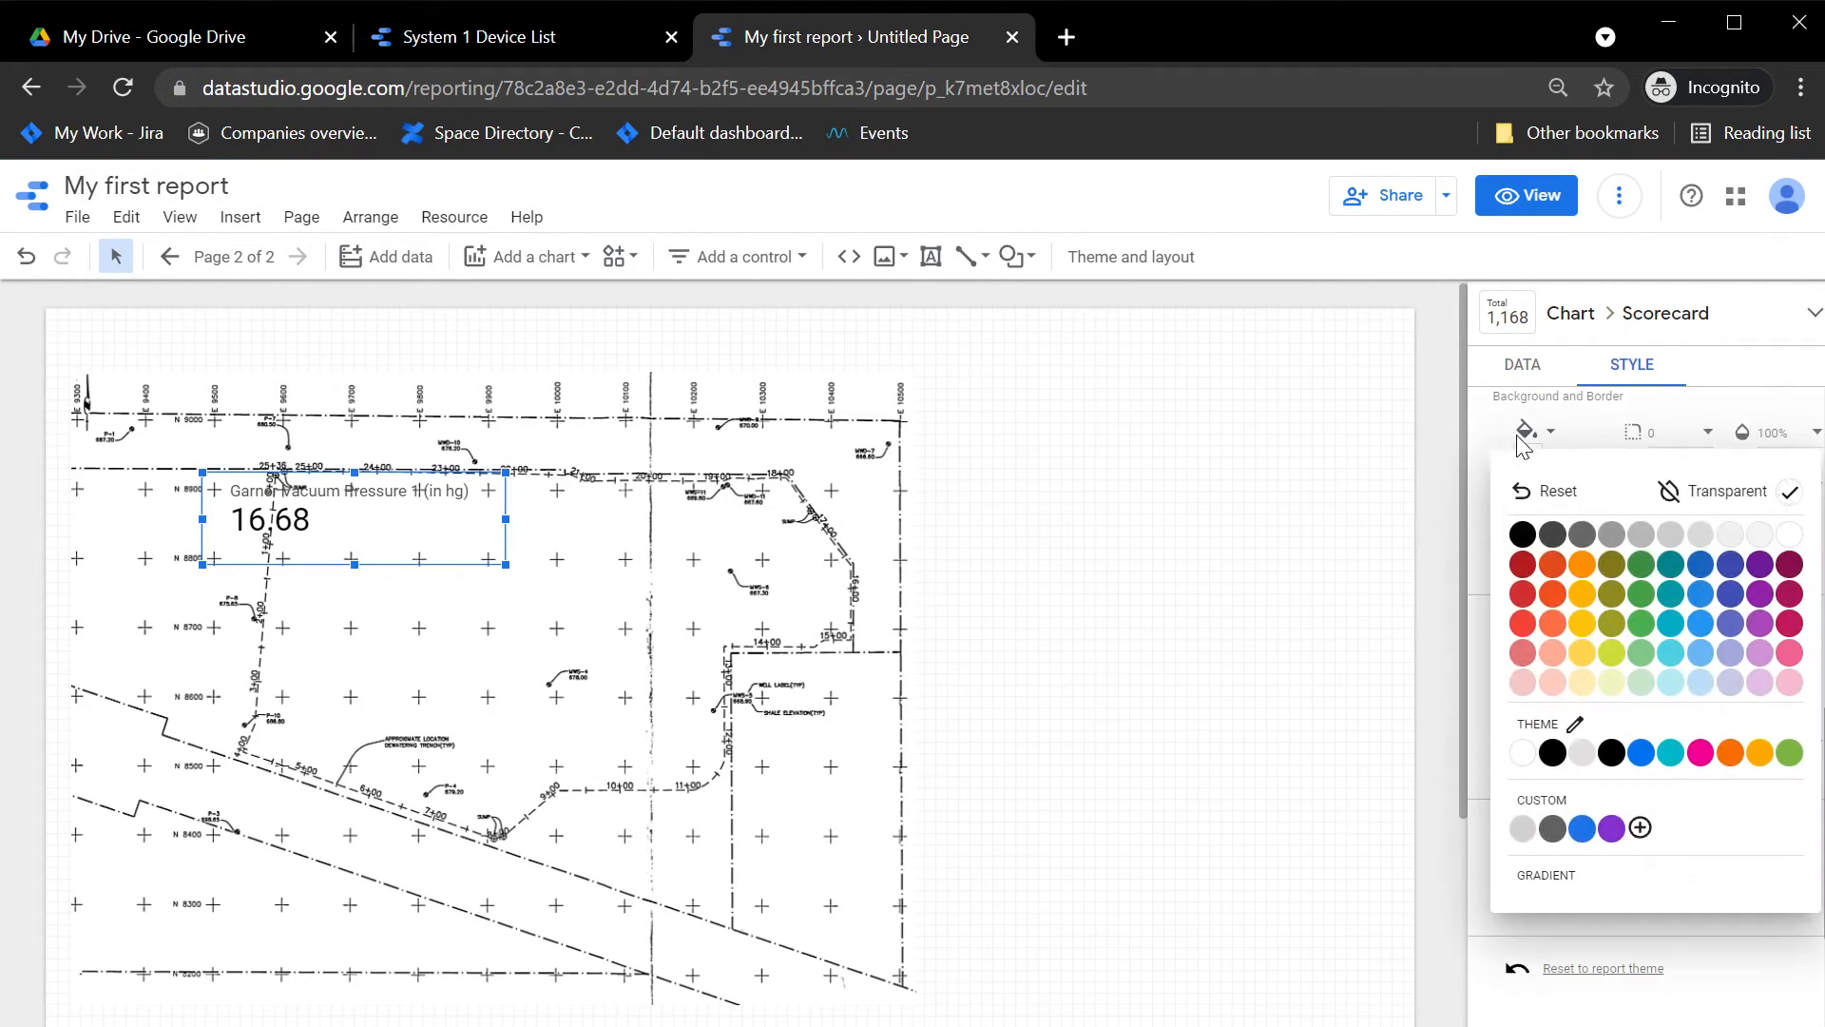
{"action": "left_click", "coordinate": [1795, 551]}
{"action": "left_click", "coordinate": [1585, 544]}
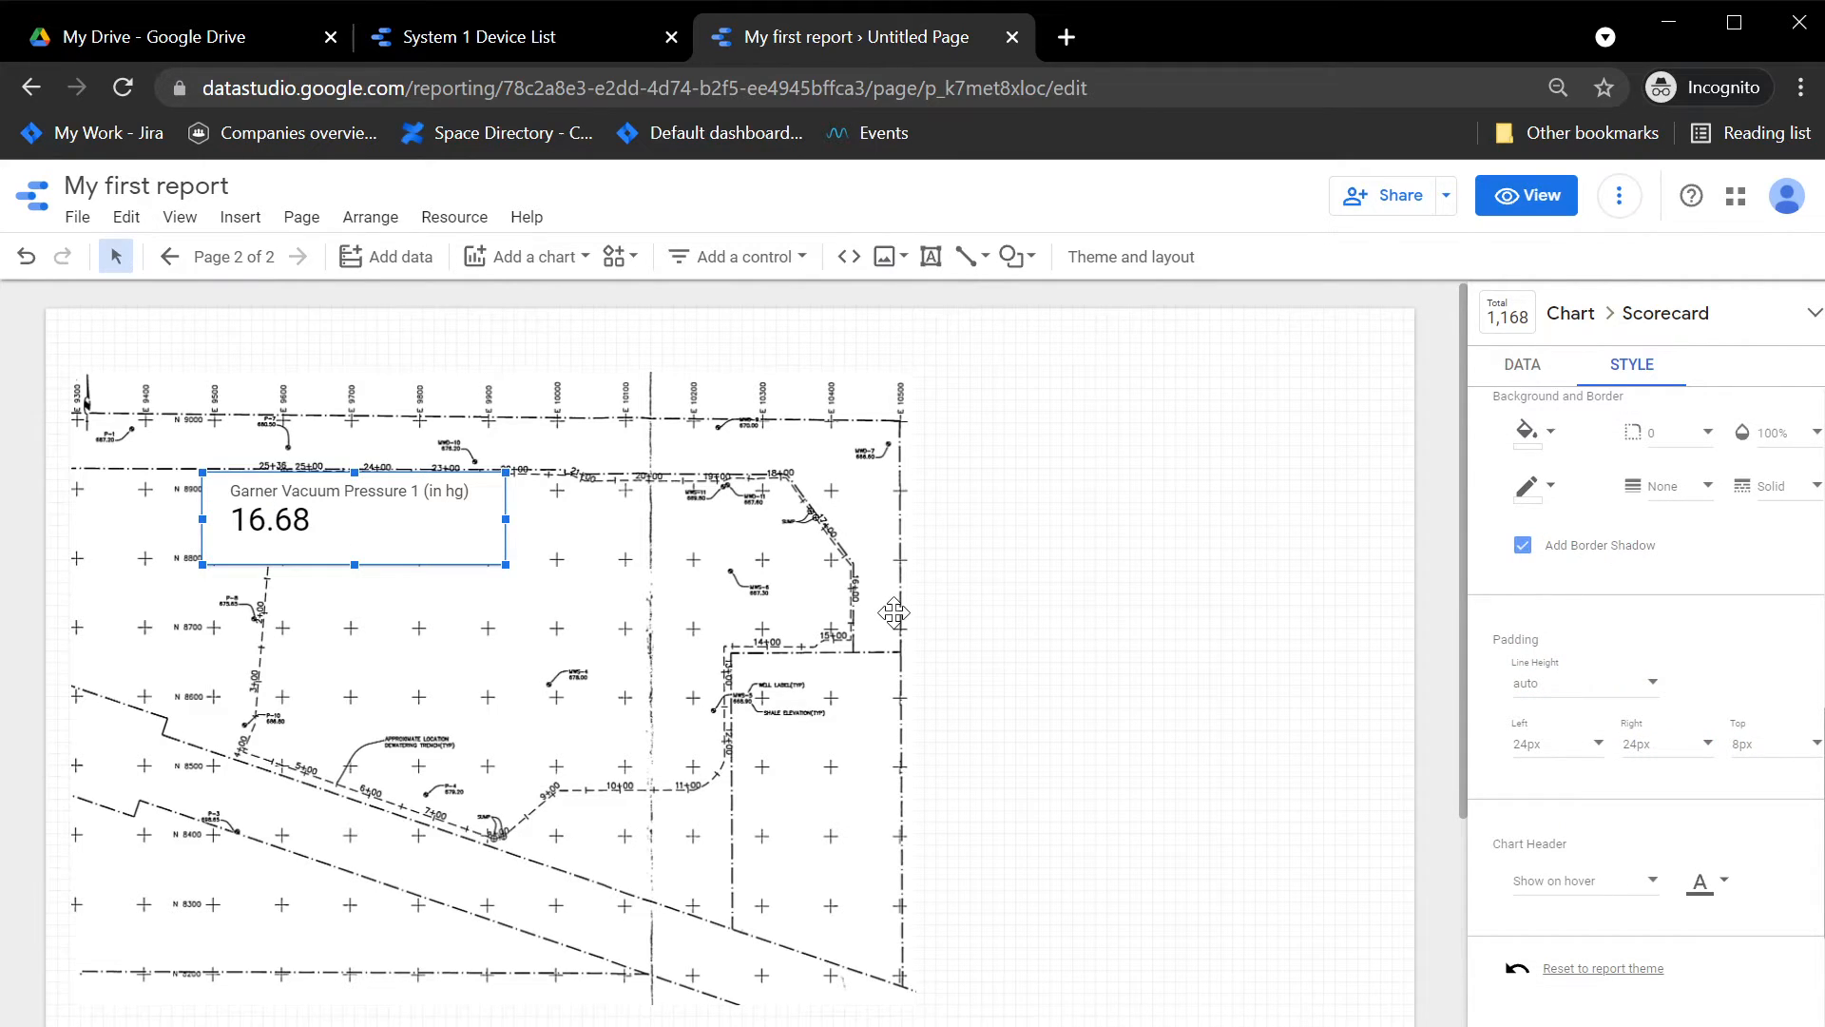
{"action": "left_click", "coordinate": [1052, 634]}
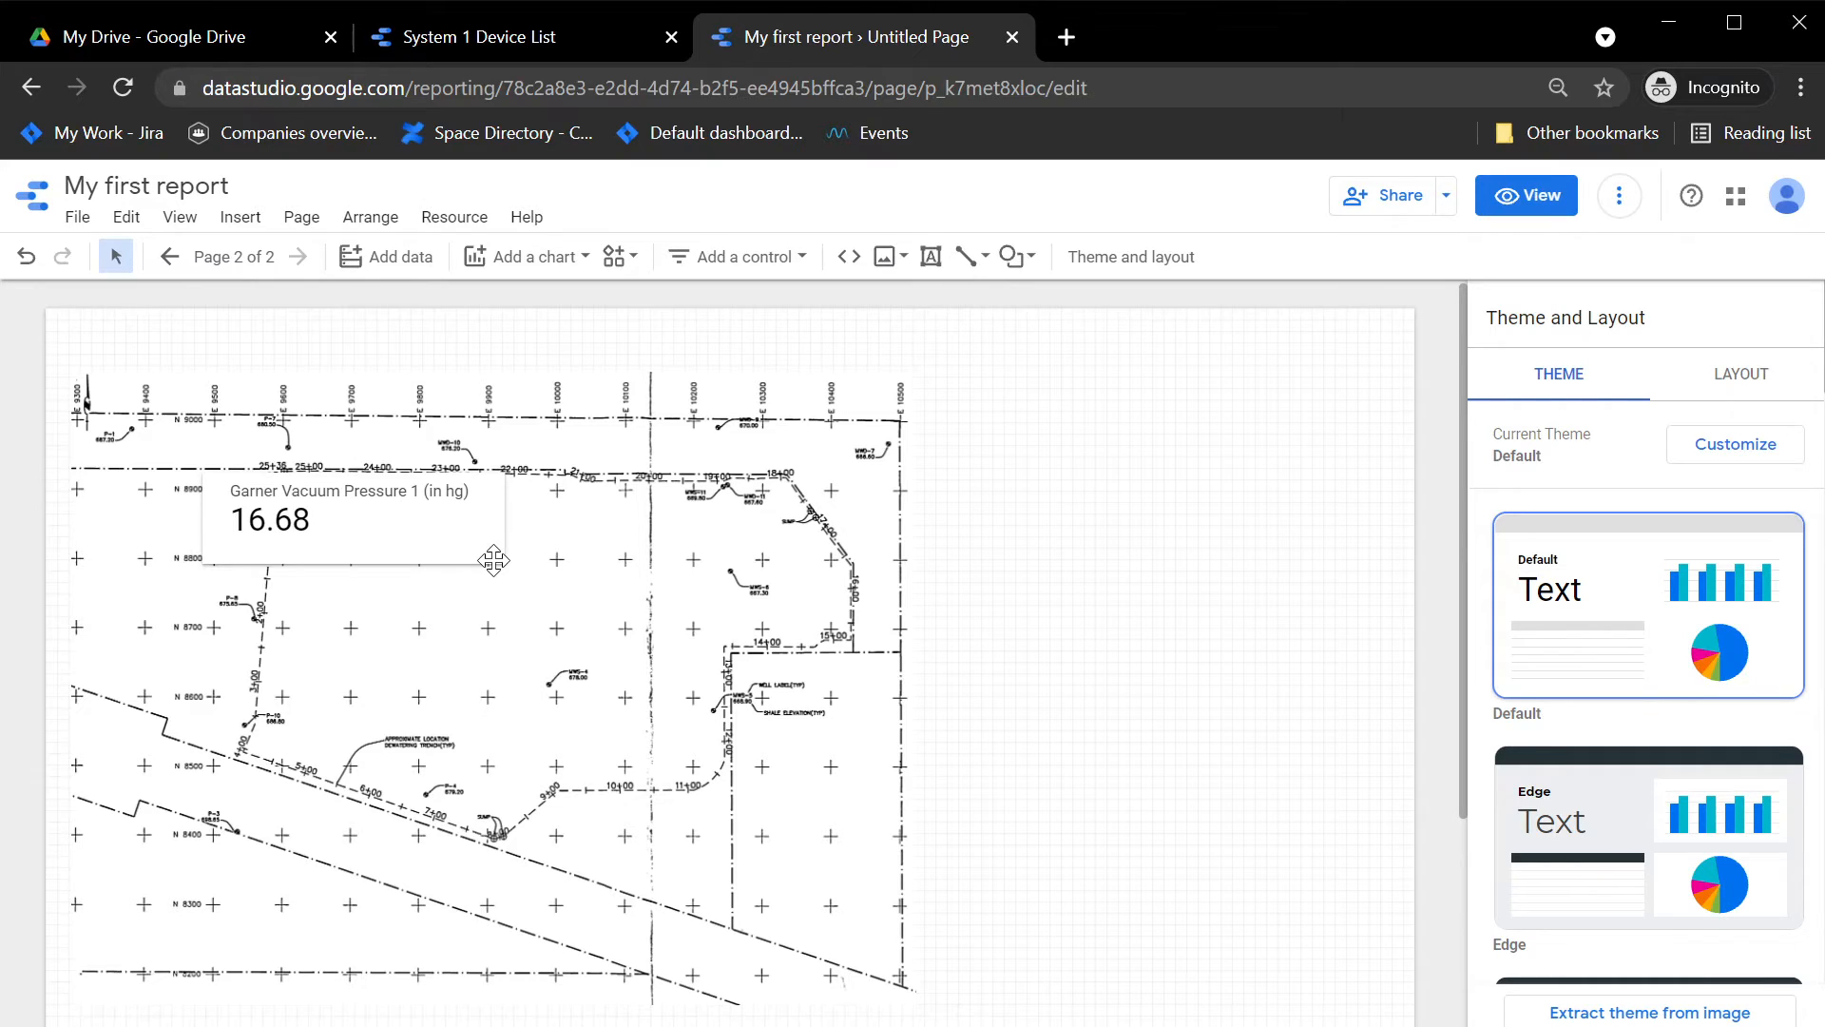
Step: Create a single-color conditional formatting rule on the scorecard for values less than 22
{"action": "left_click", "coordinate": [405, 538]}
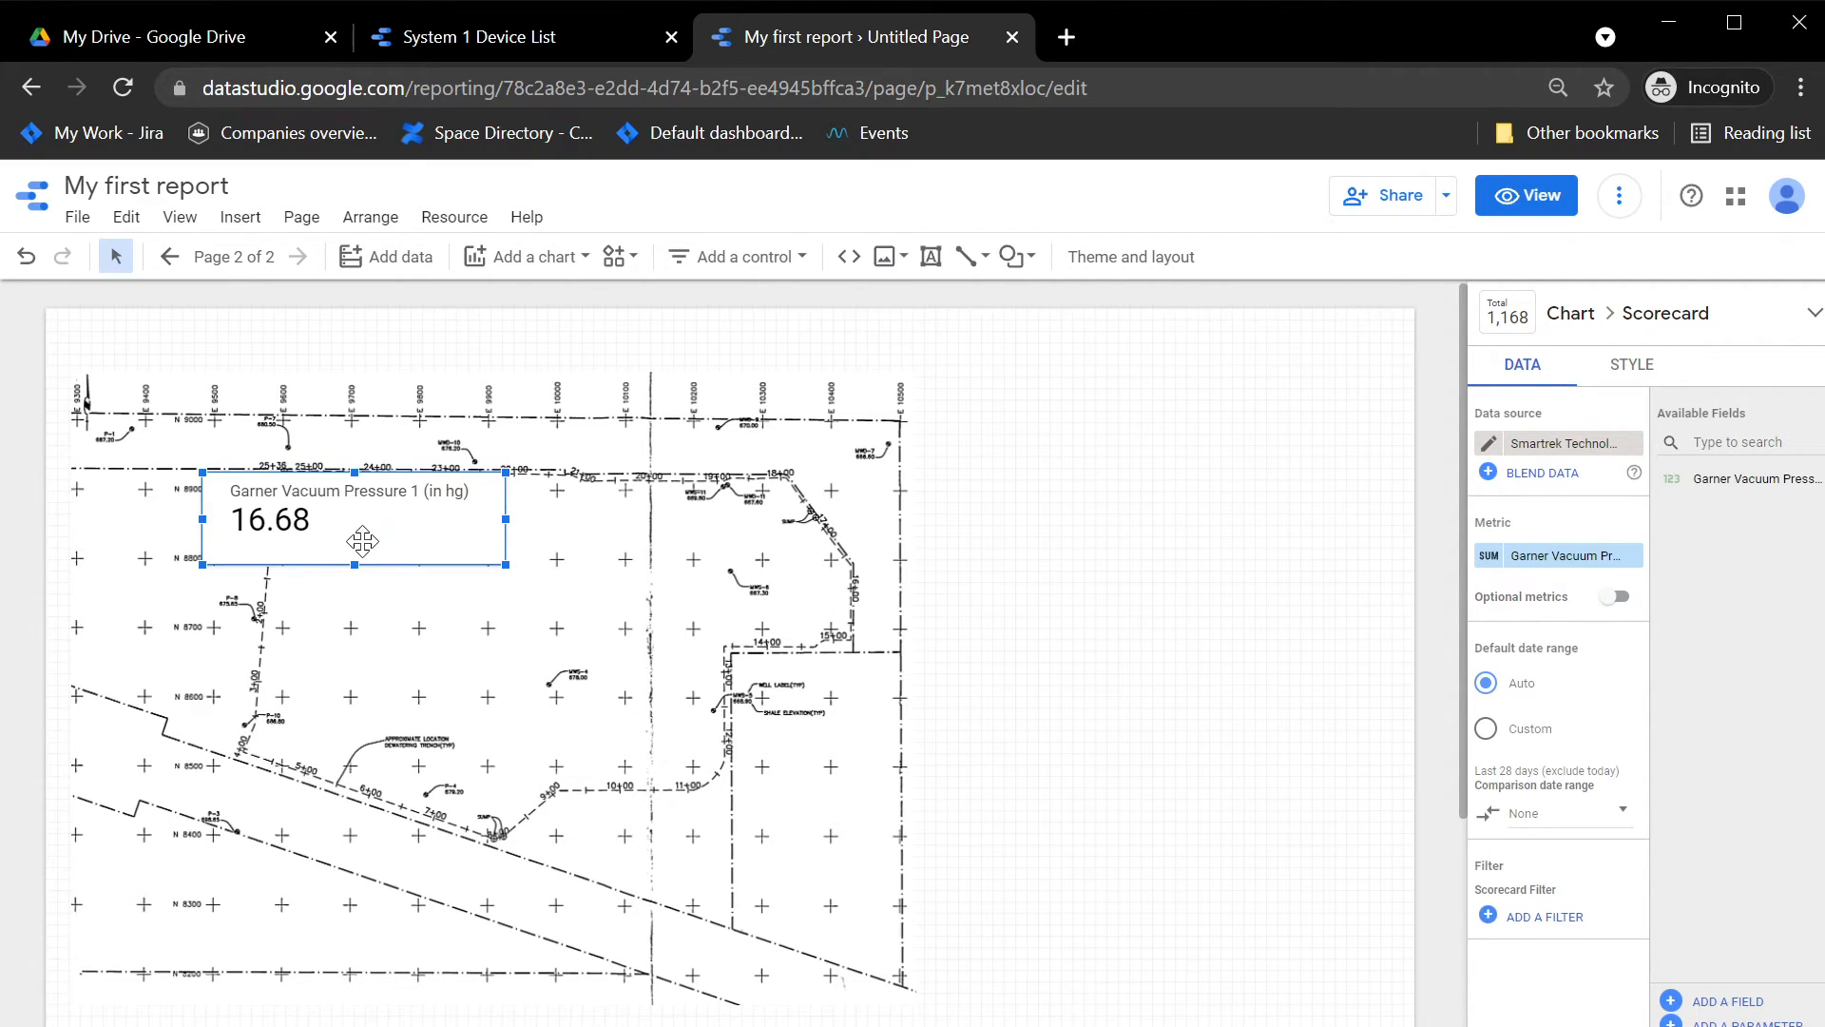
{"action": "left_click", "coordinate": [1629, 373]}
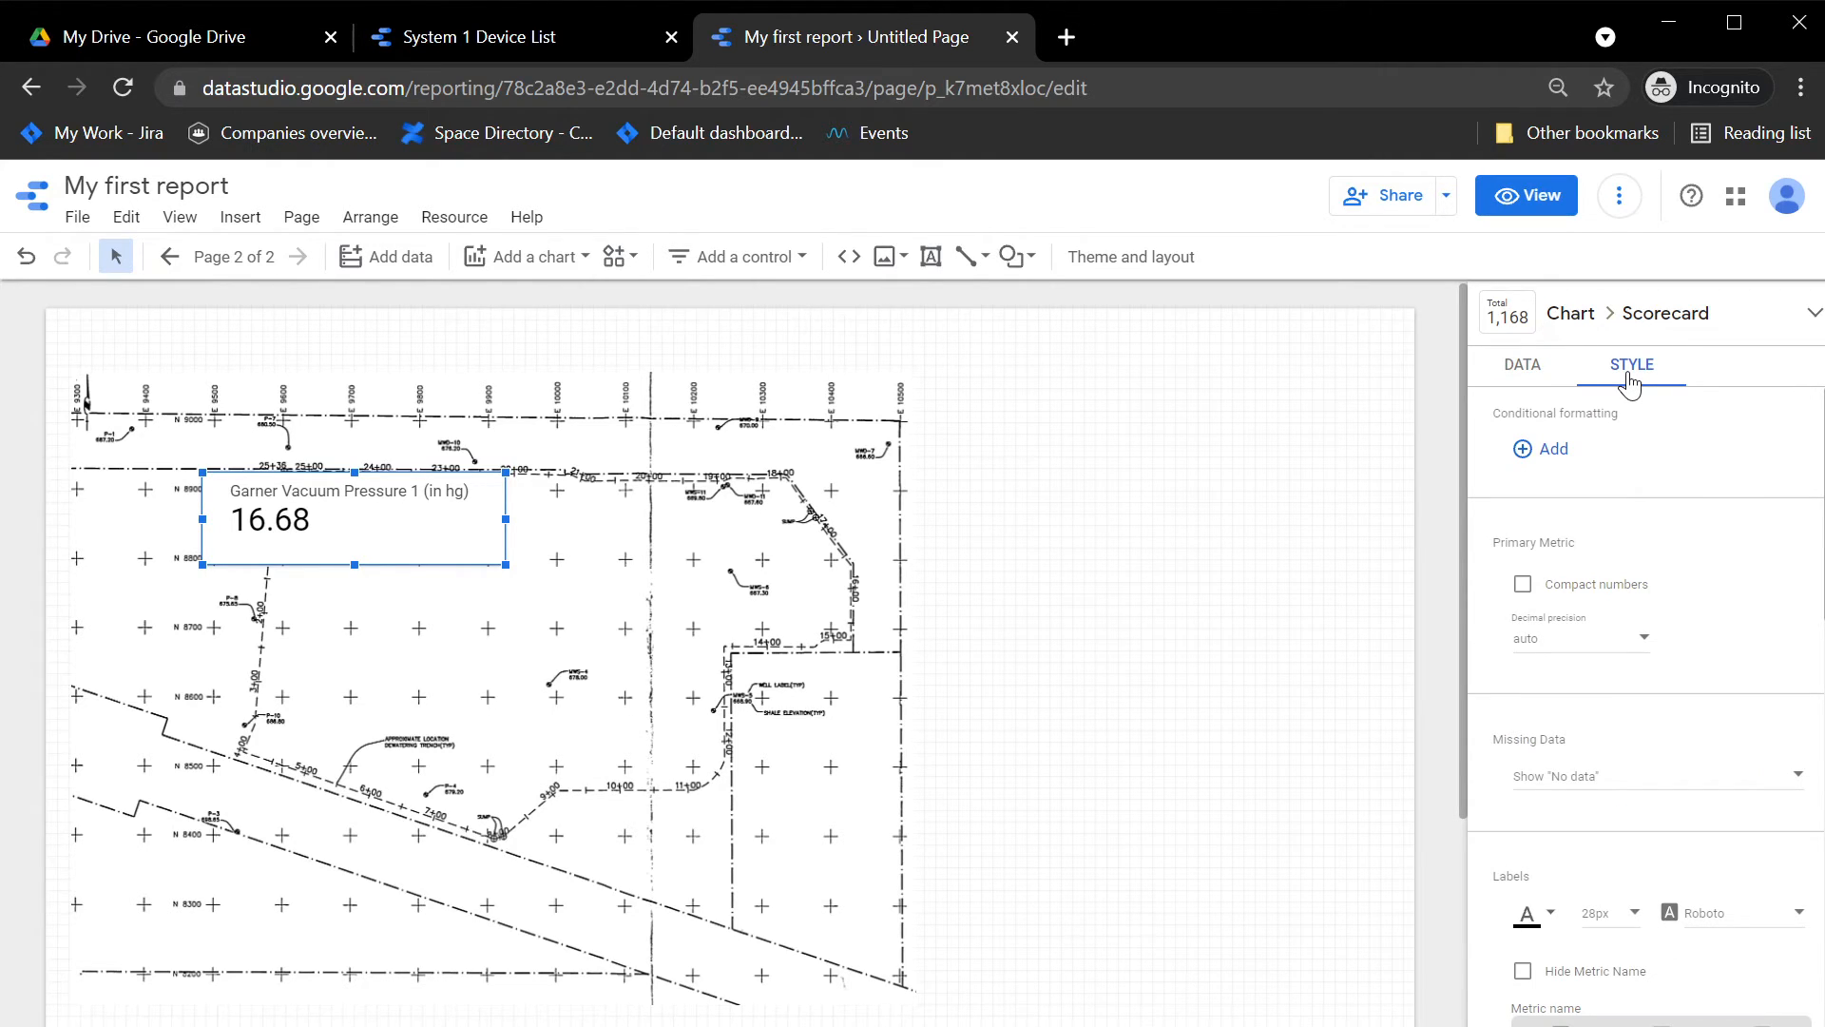
{"action": "left_click", "coordinate": [1530, 449]}
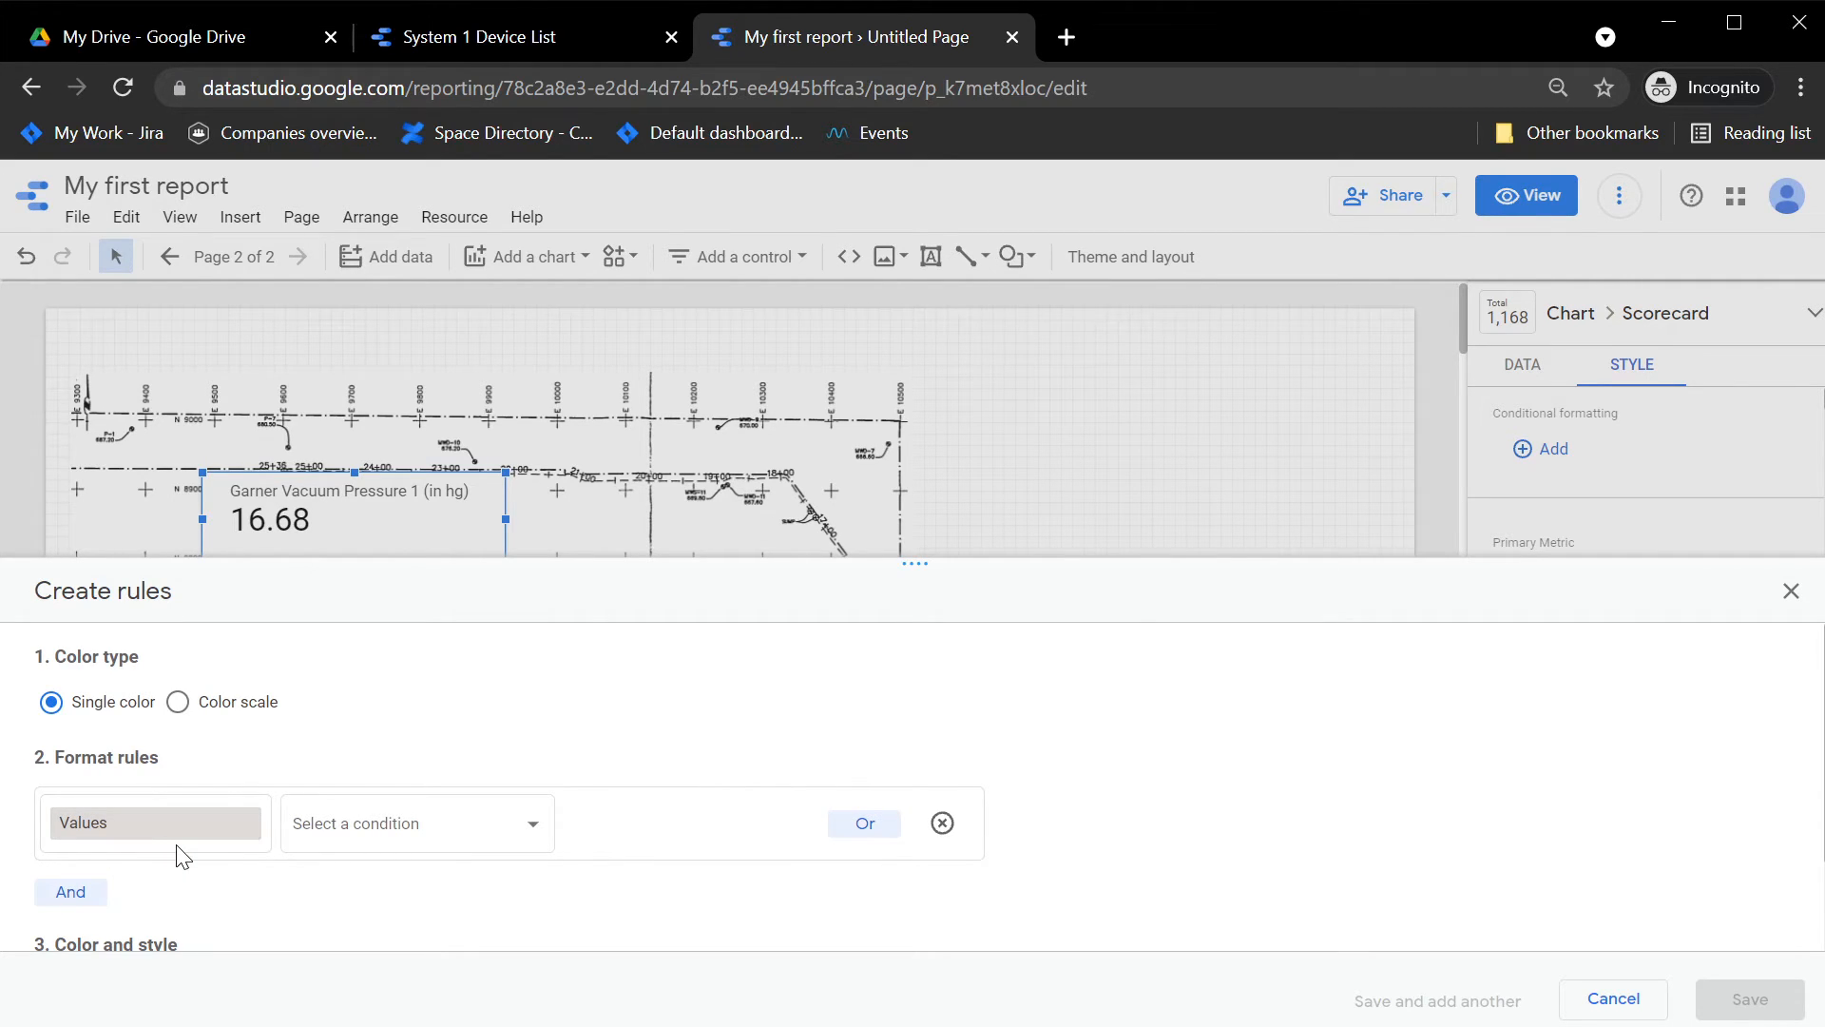
{"action": "left_click", "coordinate": [436, 829]}
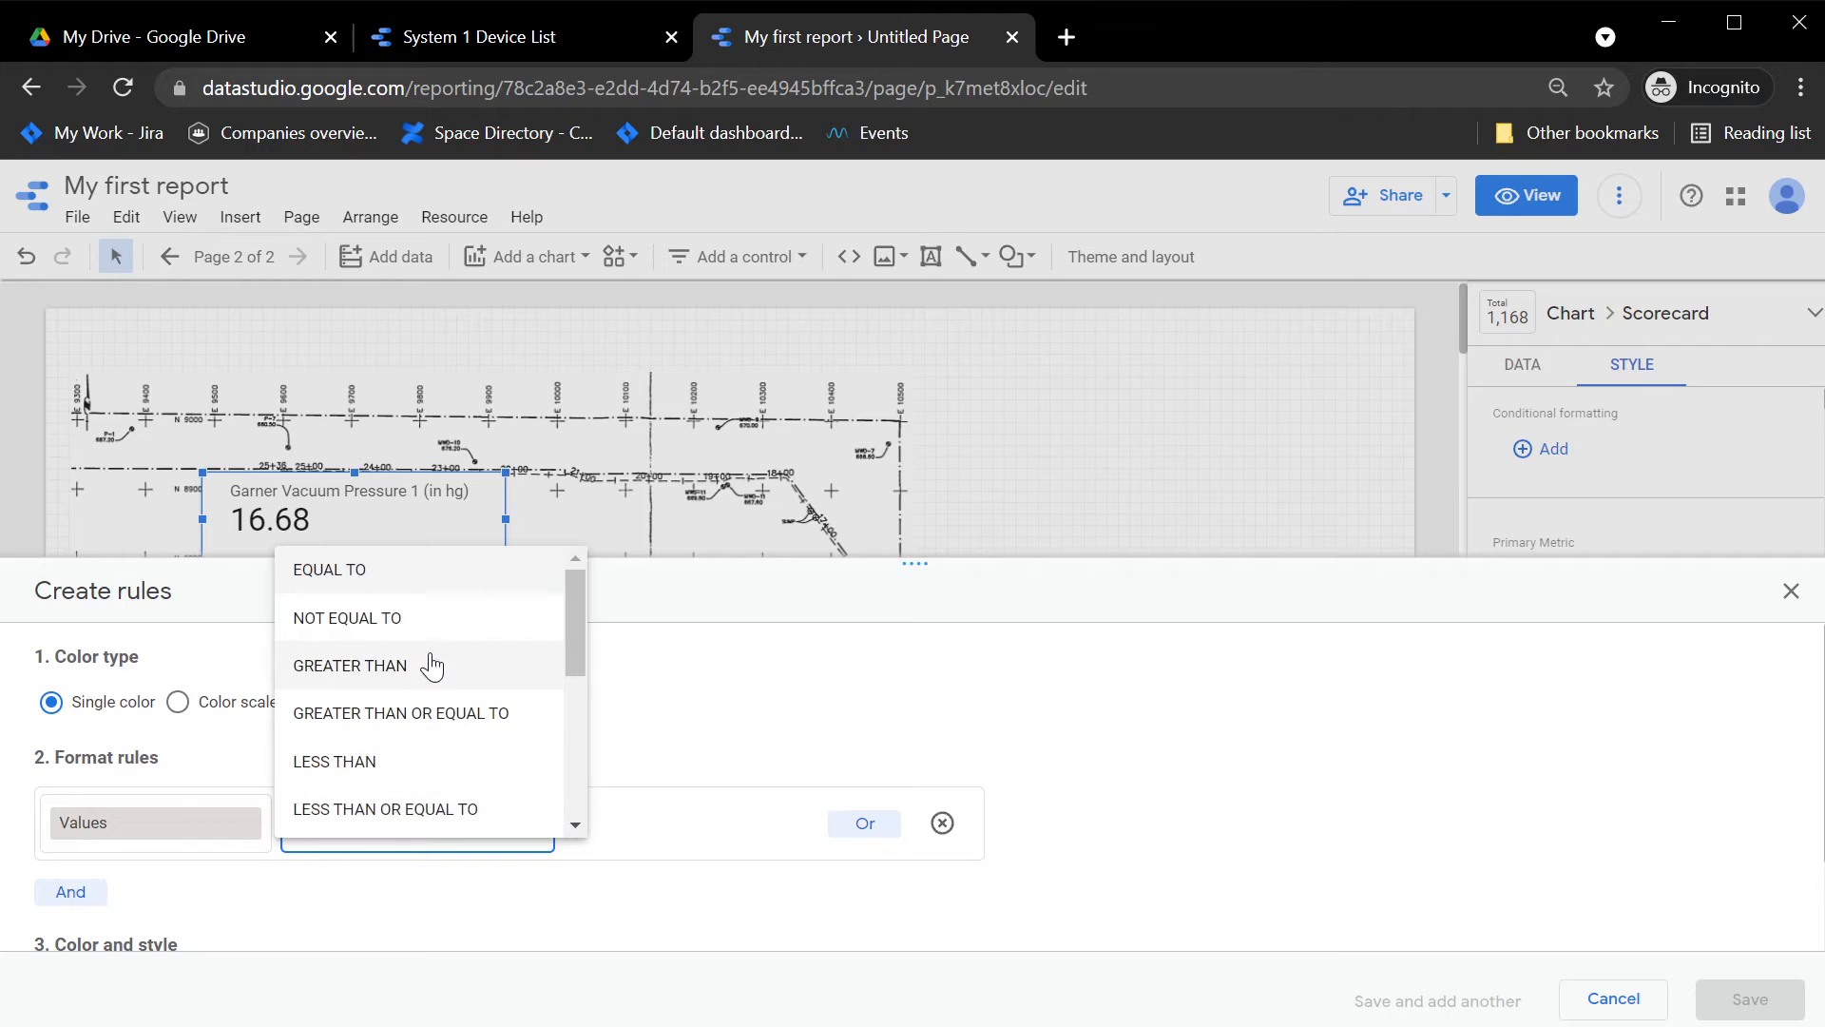
{"action": "left_click", "coordinate": [427, 762]}
{"action": "left_click", "coordinate": [677, 829]}
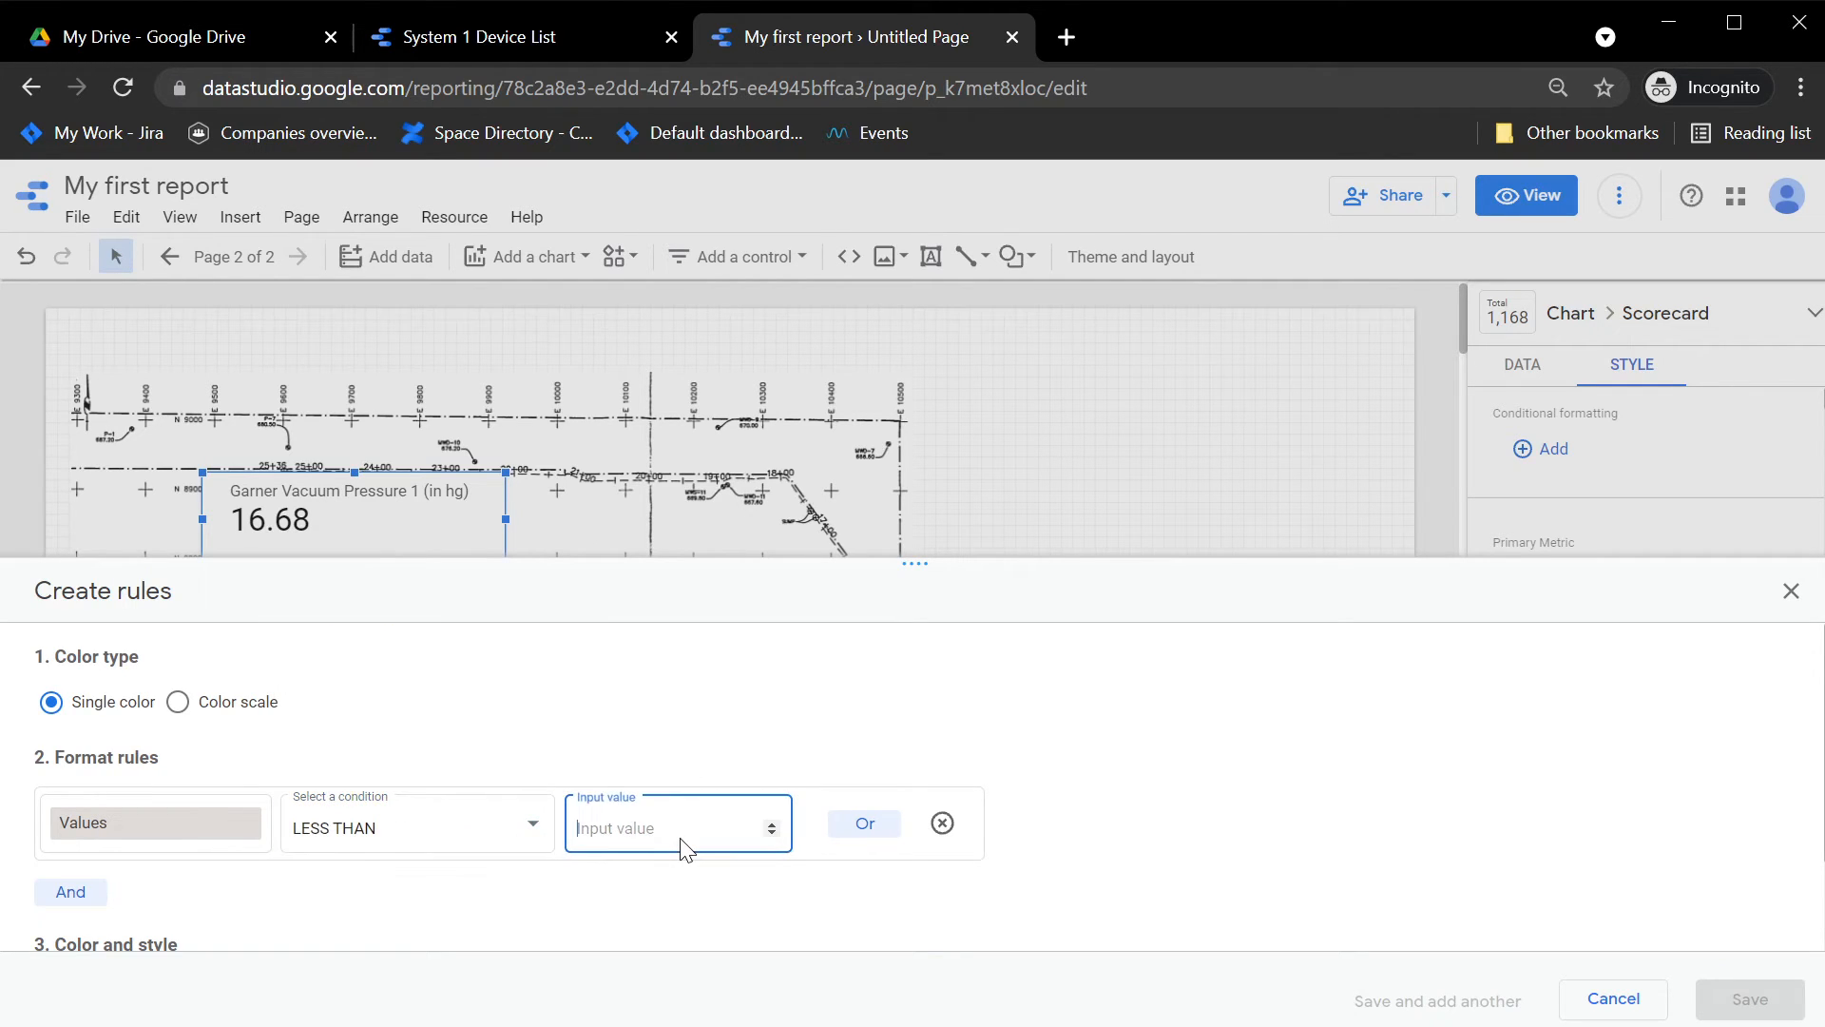
{"action": "type", "text": "22"}
Step: Give the rule a light yellow background color and save it
{"action": "scroll", "coordinate": [727, 918], "scroll_direction": "down", "scroll_amount": 2}
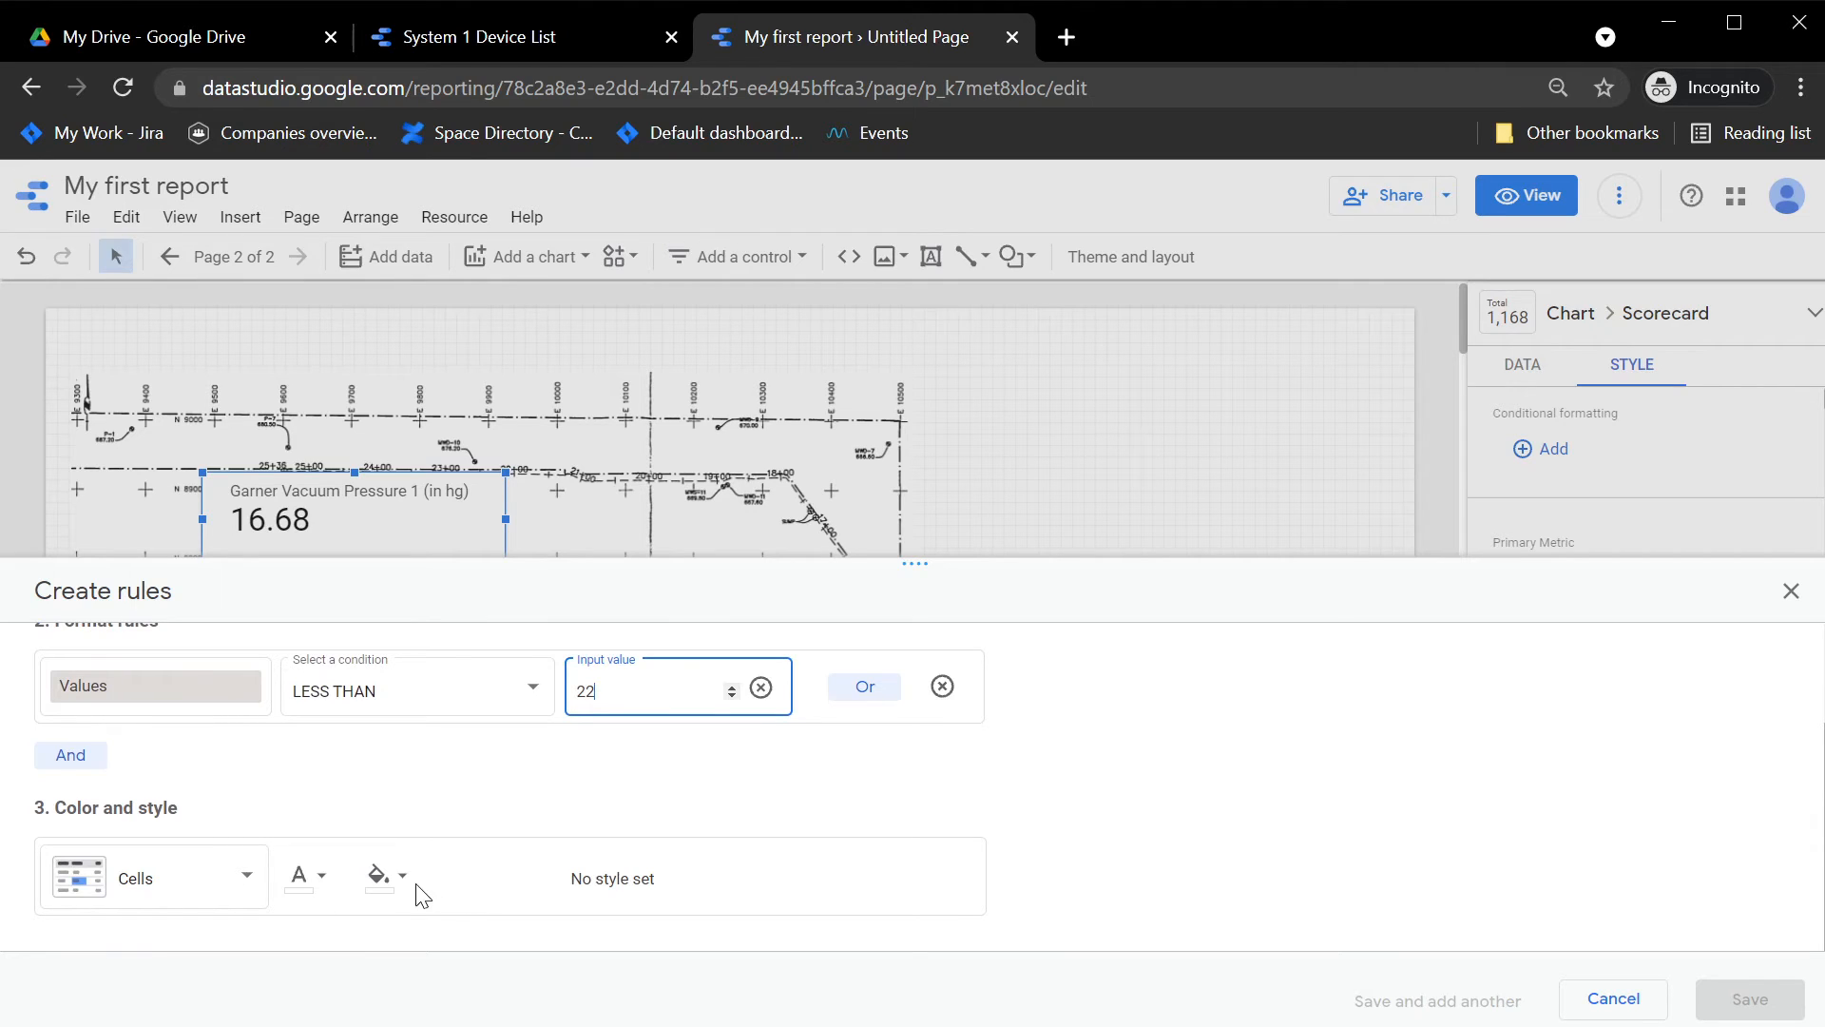
{"action": "left_click", "coordinate": [385, 874]}
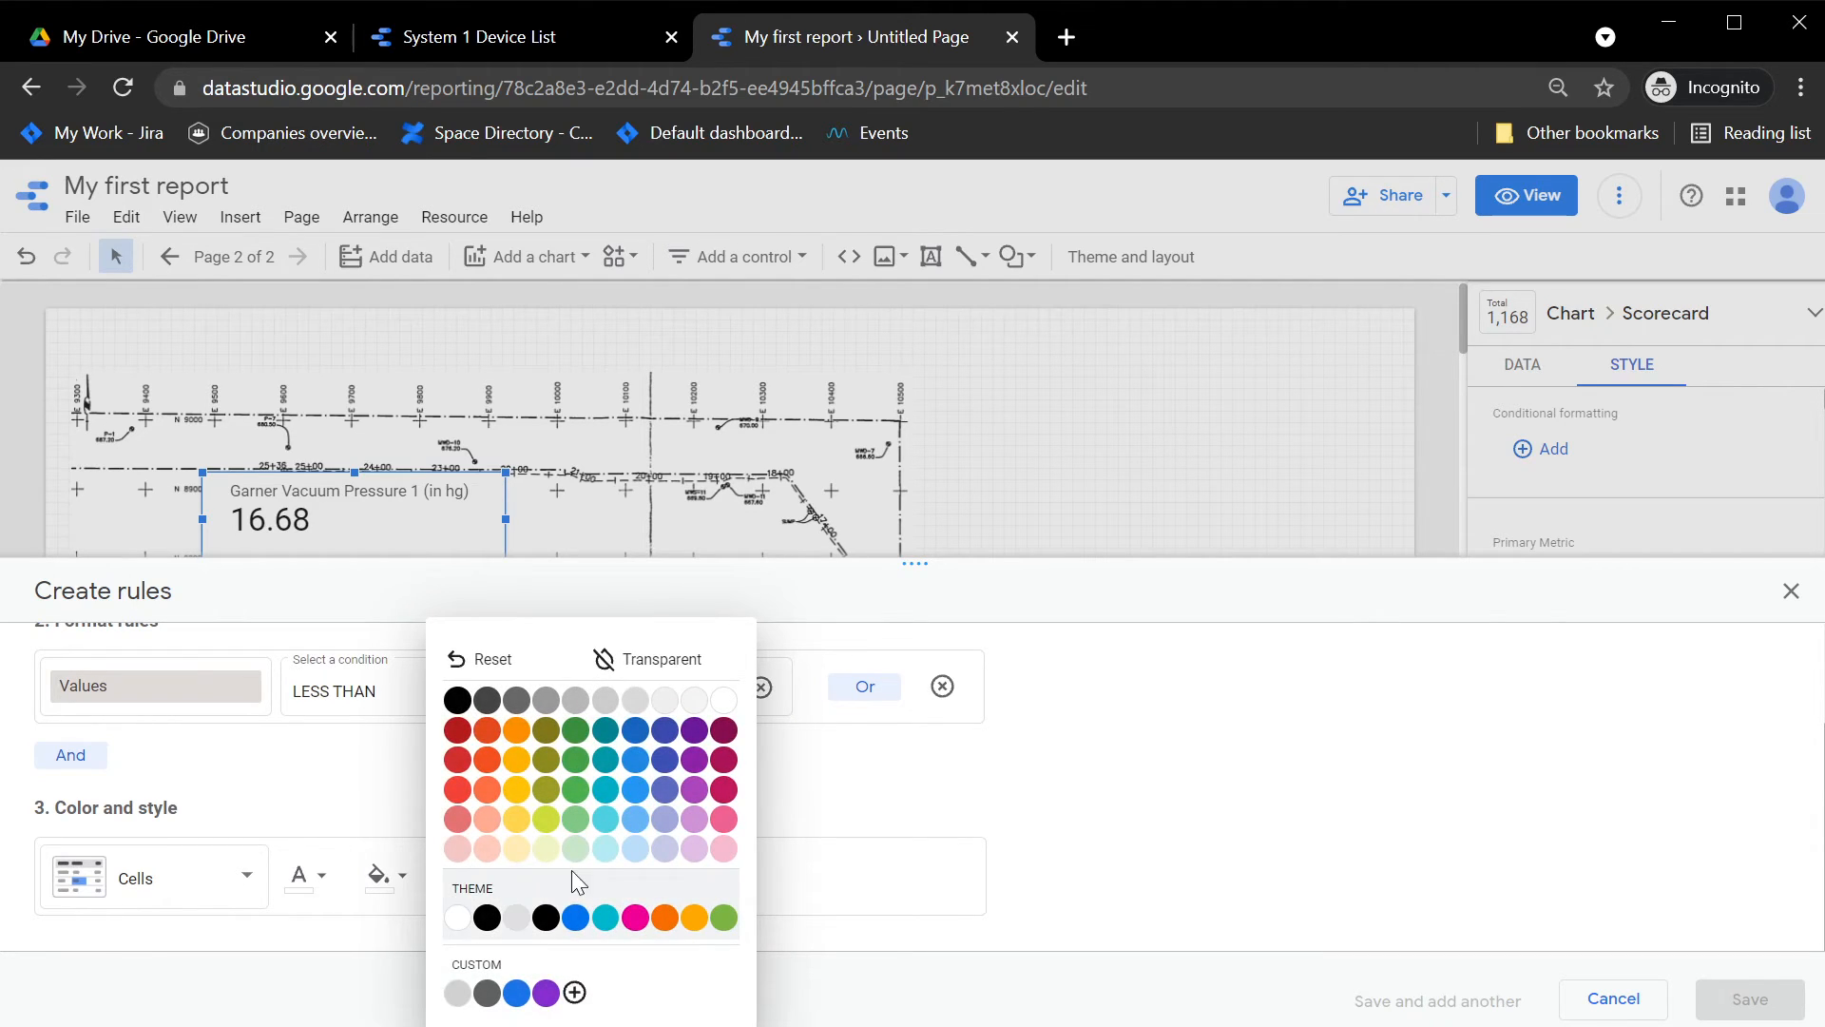
{"action": "left_click", "coordinate": [518, 867]}
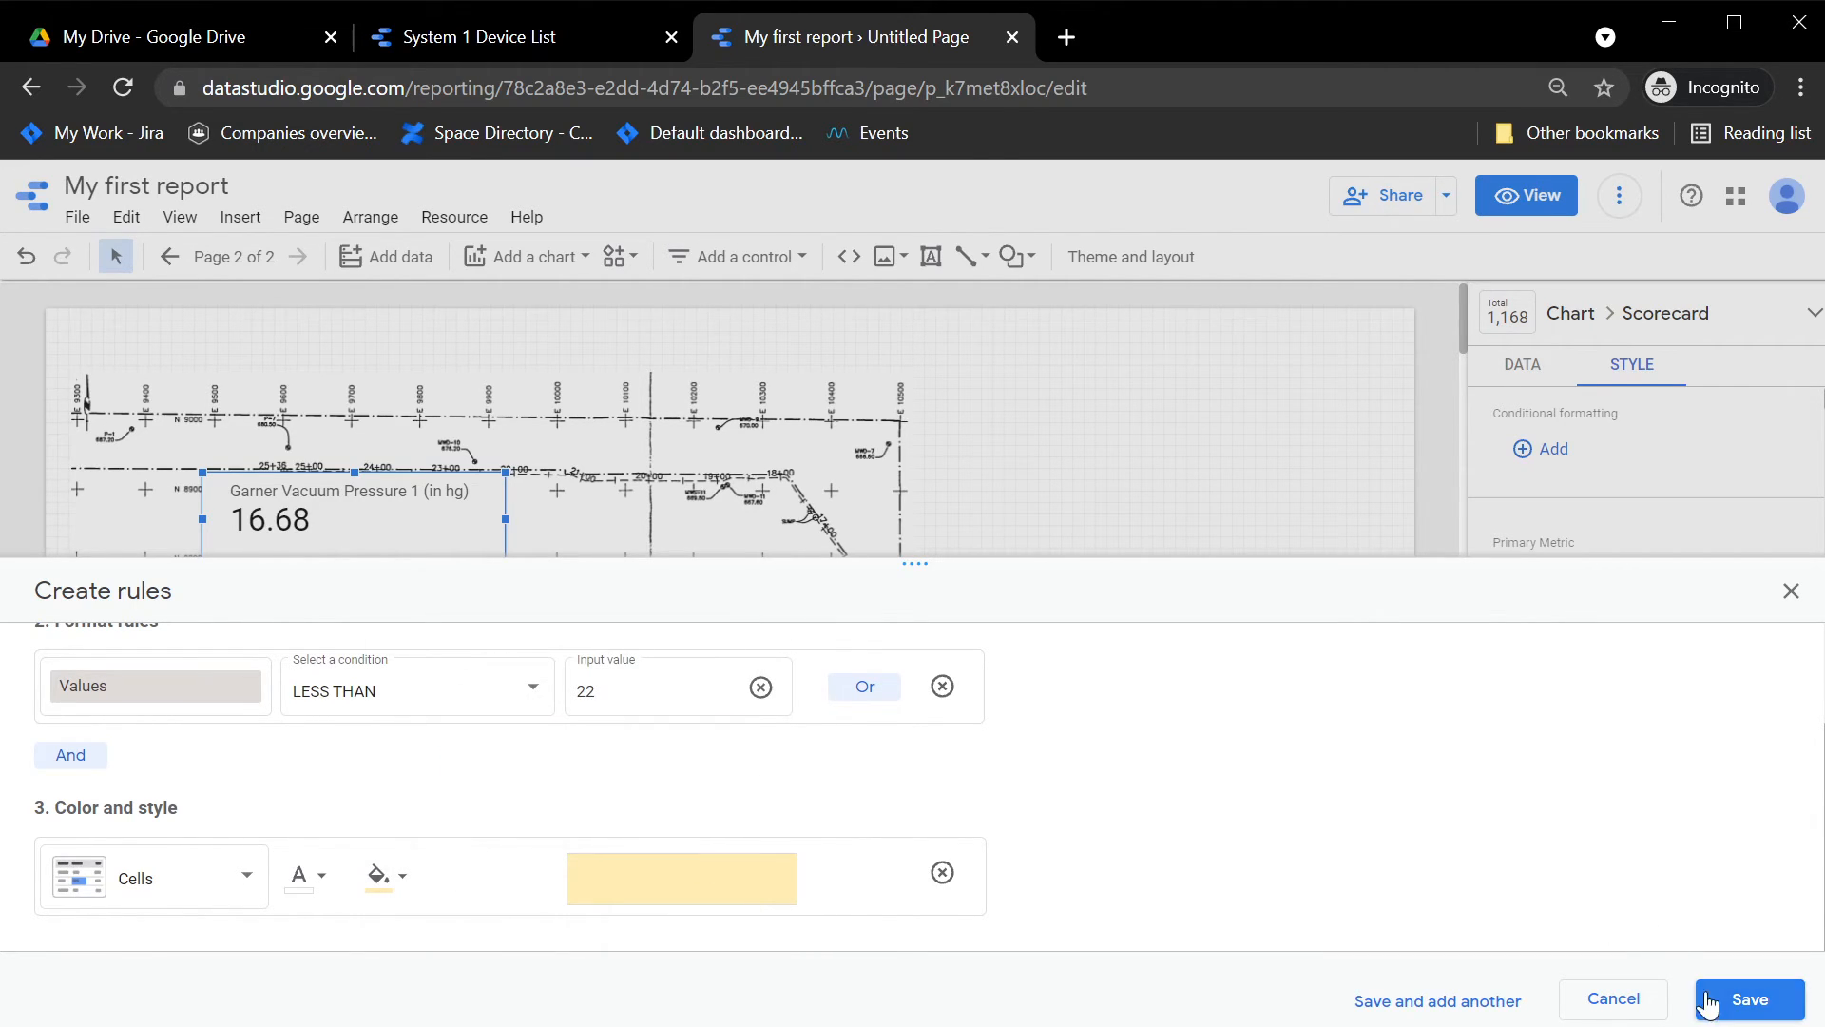
{"action": "left_click", "coordinate": [1747, 999]}
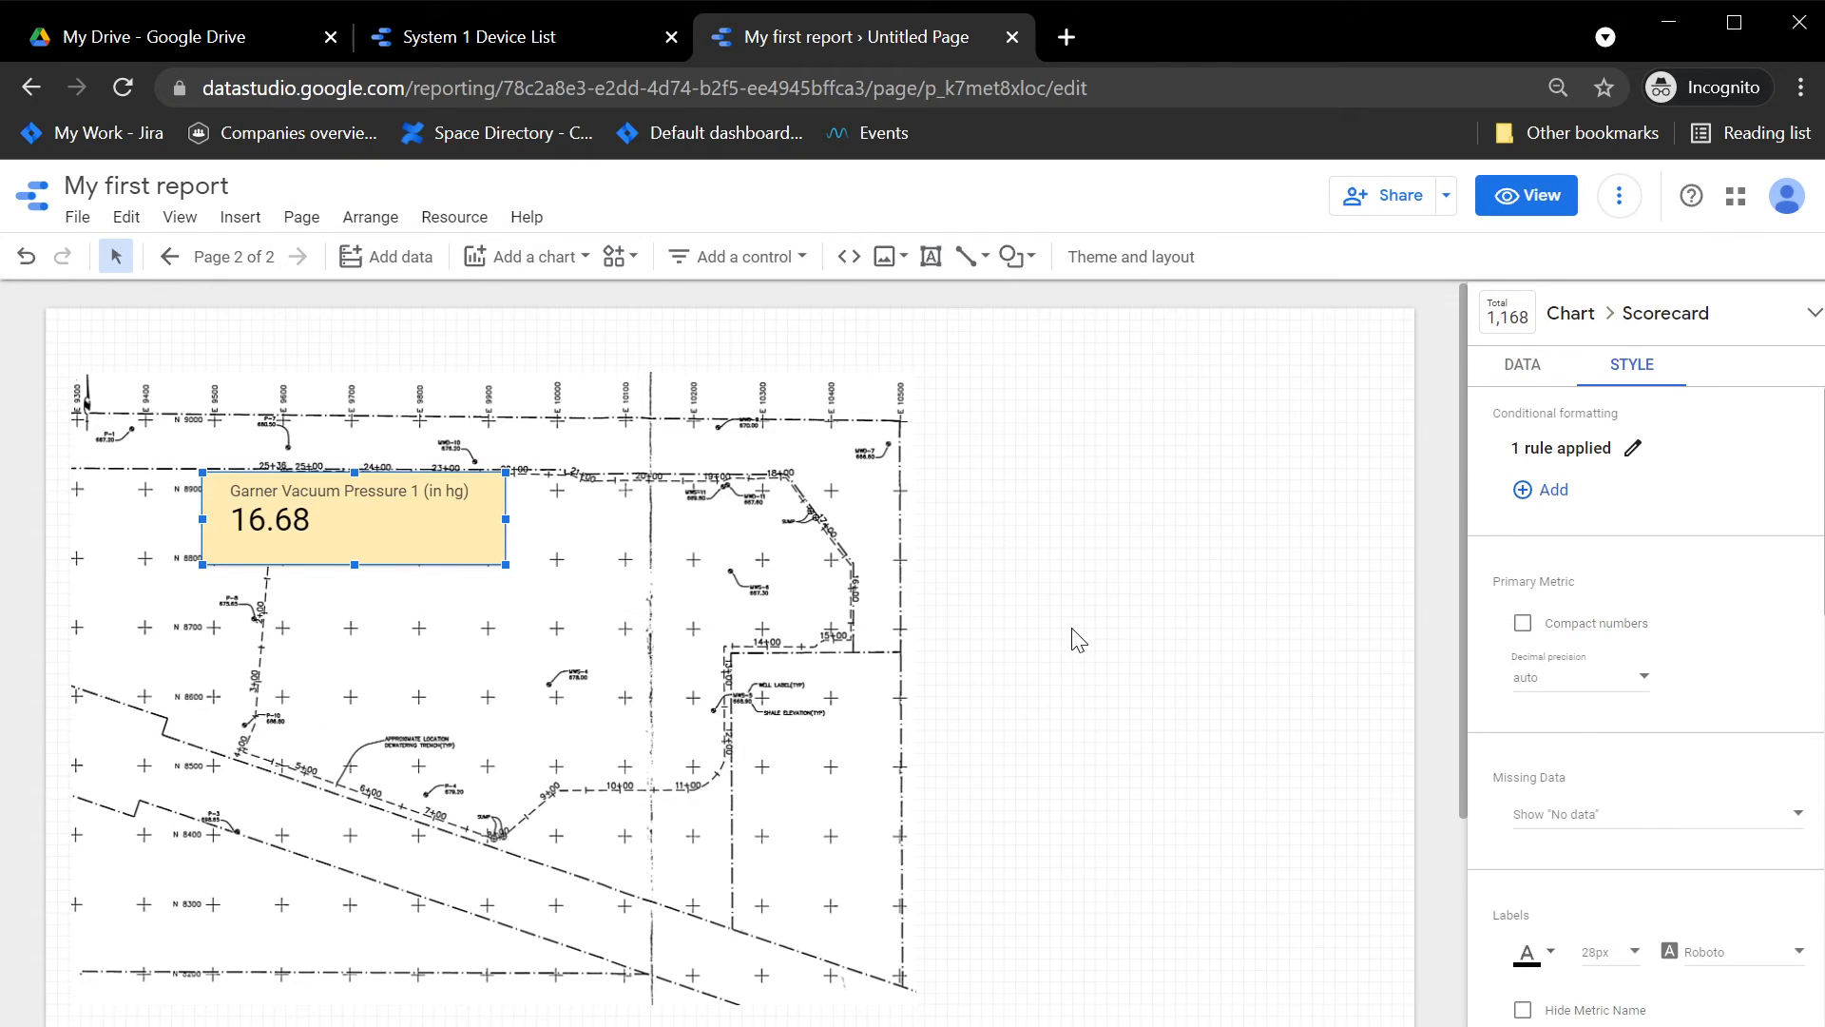